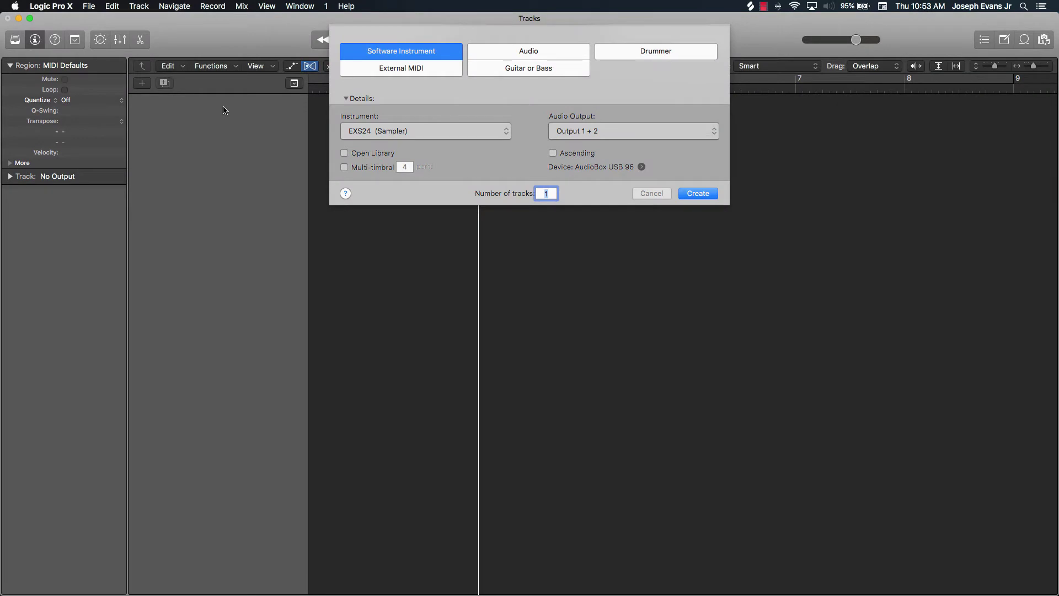
Create one audio track with Input 1 as its input and Output 1 + 2 as its output
{"action": "left_click", "coordinate": [487, 55]}
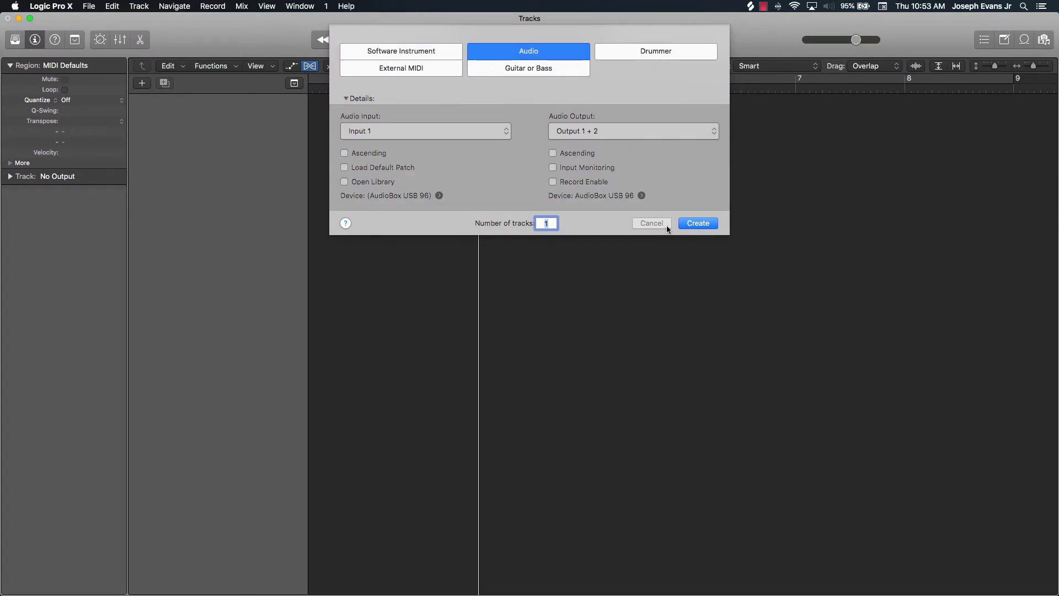
{"action": "left_click", "coordinate": [691, 223]}
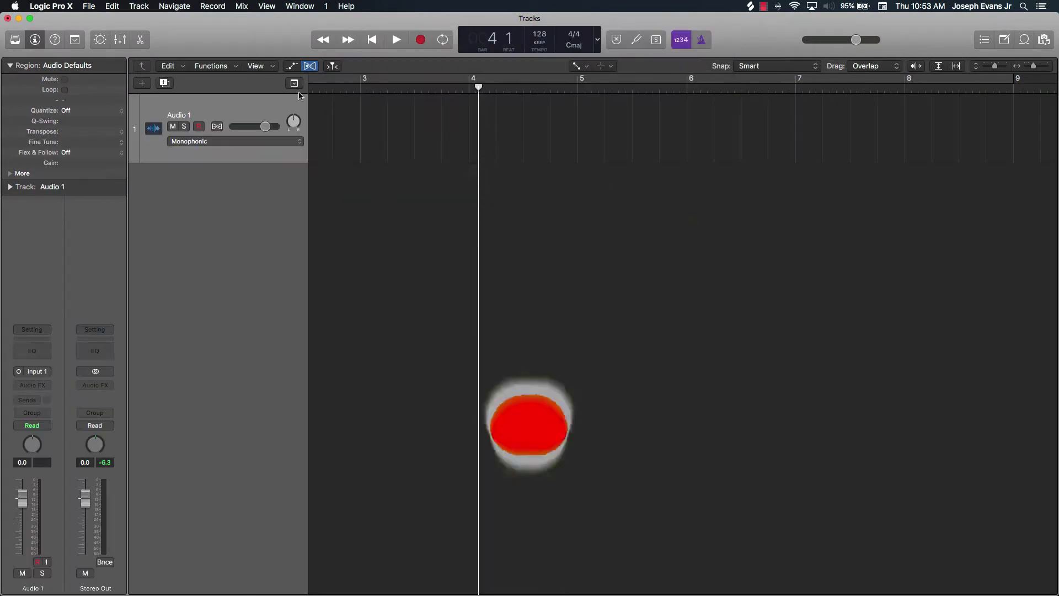
{"action": "left_click", "coordinate": [142, 84]}
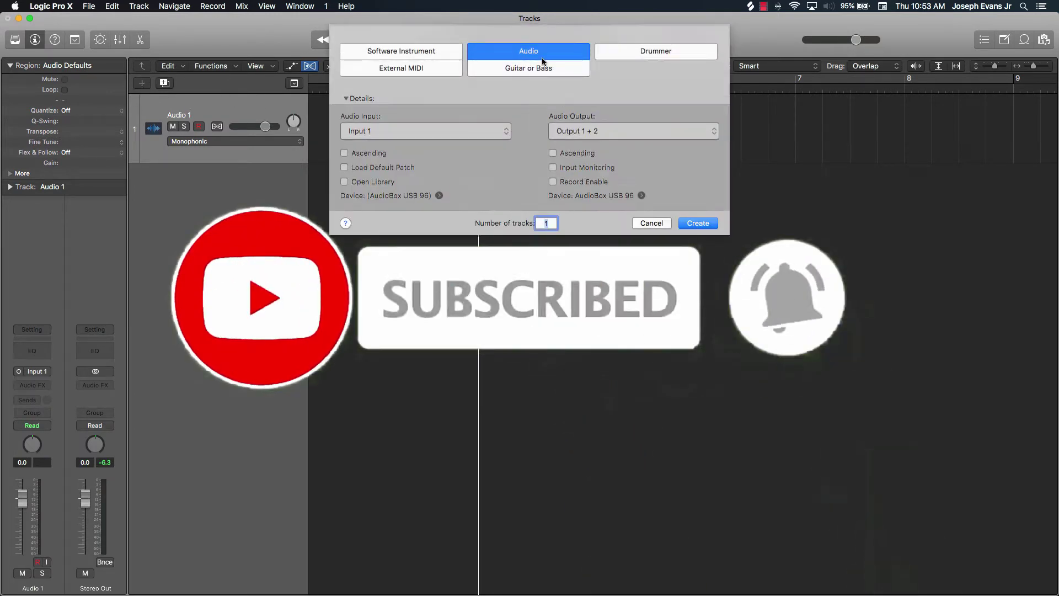
{"action": "left_click", "coordinate": [655, 226]}
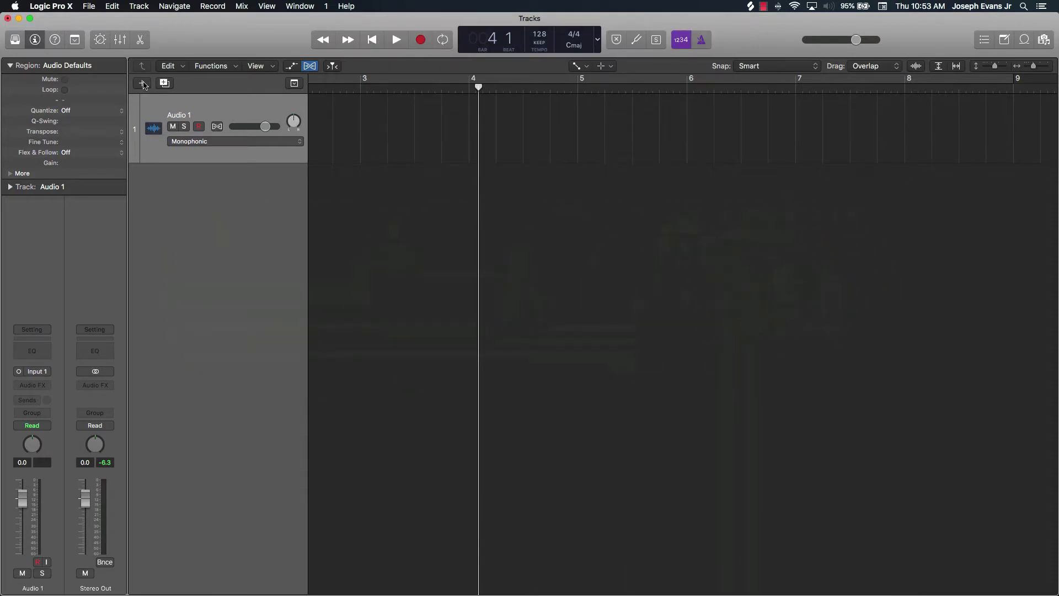
Create one software instrument track using the EXS24 (Sampler) in stereo, routed to Output 1 + 2
{"action": "left_click", "coordinate": [151, 84]}
{"action": "left_click", "coordinate": [410, 53]}
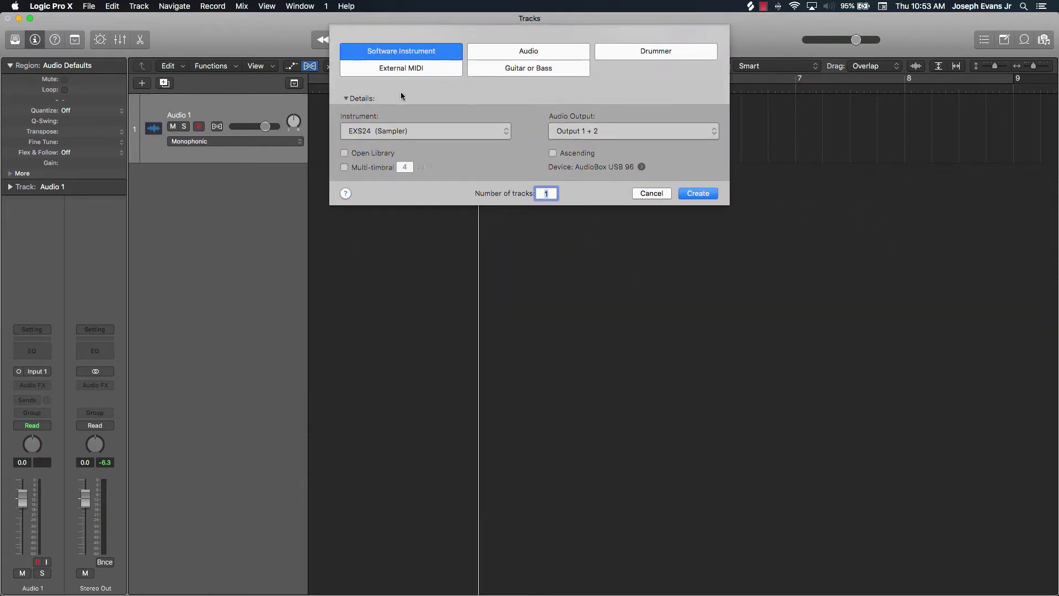
{"action": "left_click", "coordinate": [353, 127]}
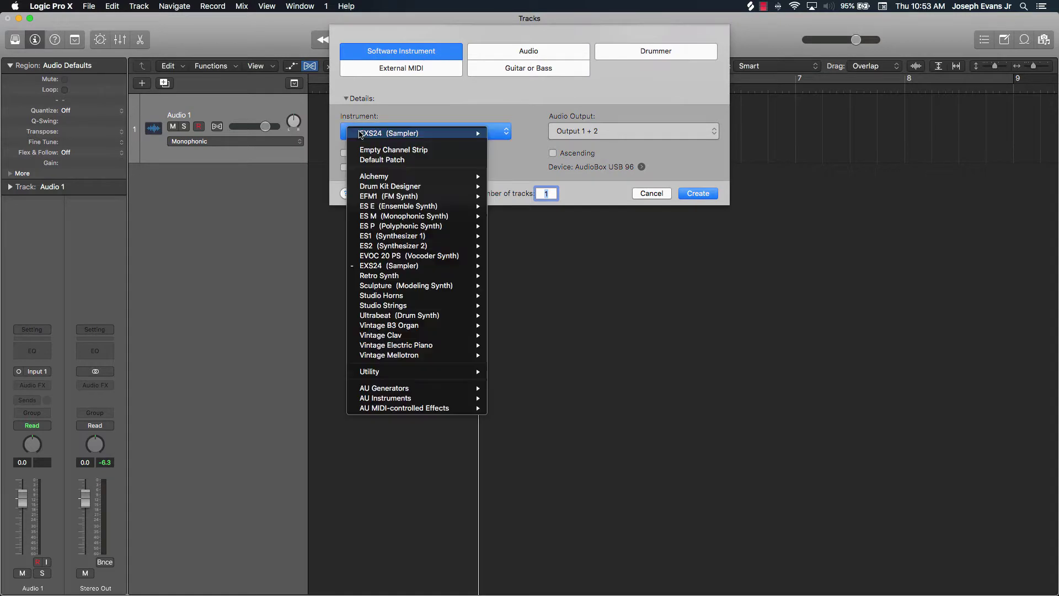
{"action": "left_click", "coordinate": [396, 113]}
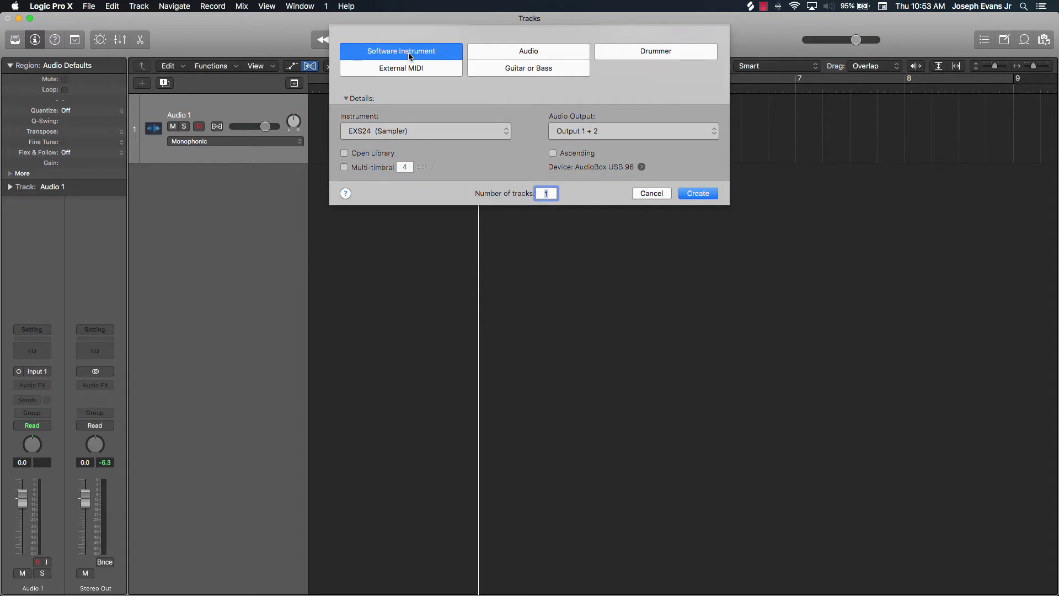
{"action": "left_click", "coordinate": [392, 138]}
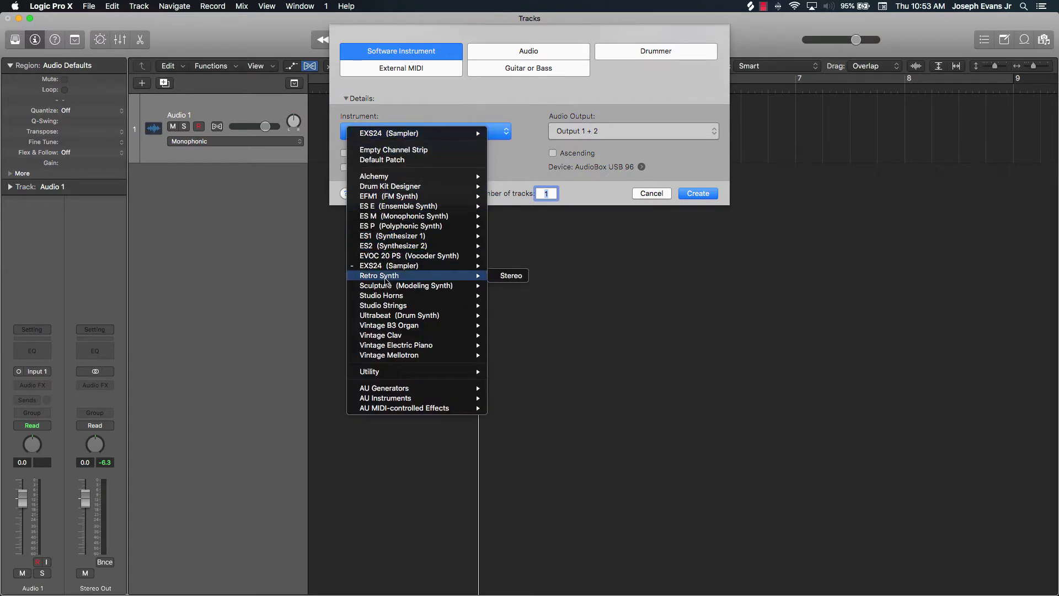
{"action": "mouse_move", "coordinate": [394, 268]}
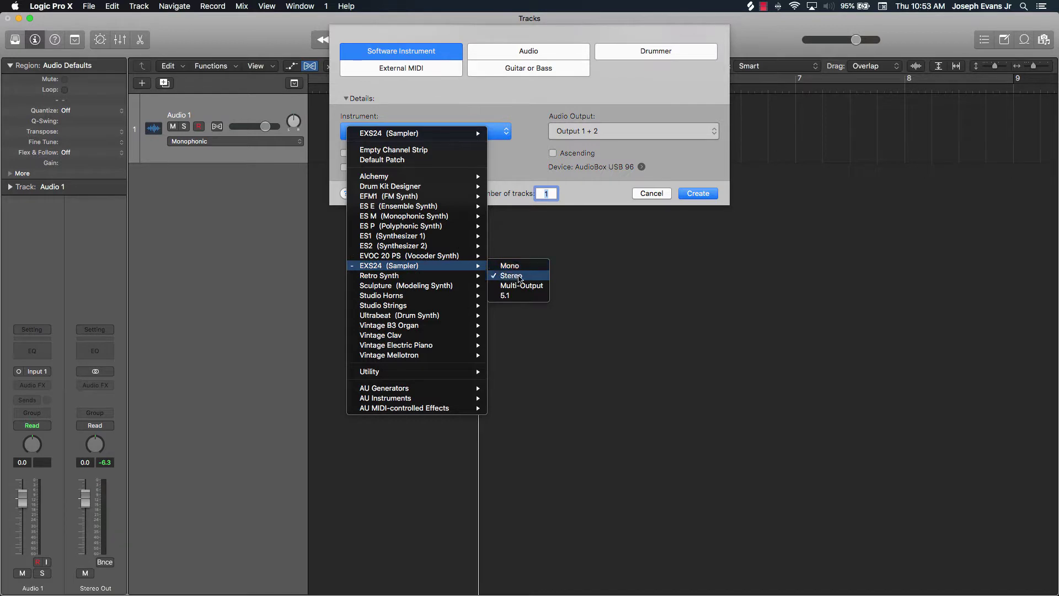
{"action": "left_click", "coordinate": [519, 276]}
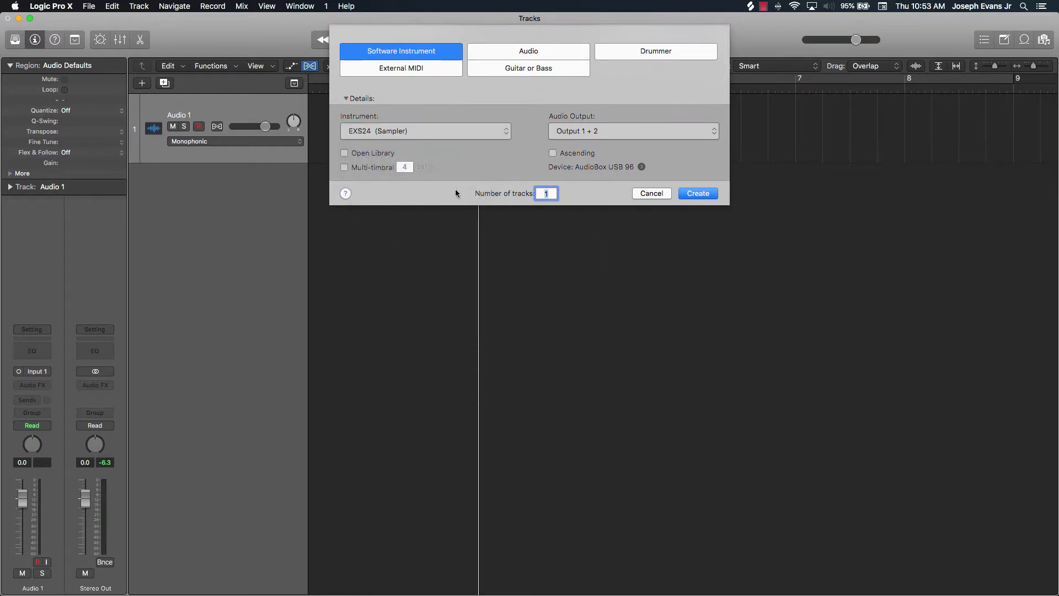
{"action": "left_click", "coordinate": [694, 193]}
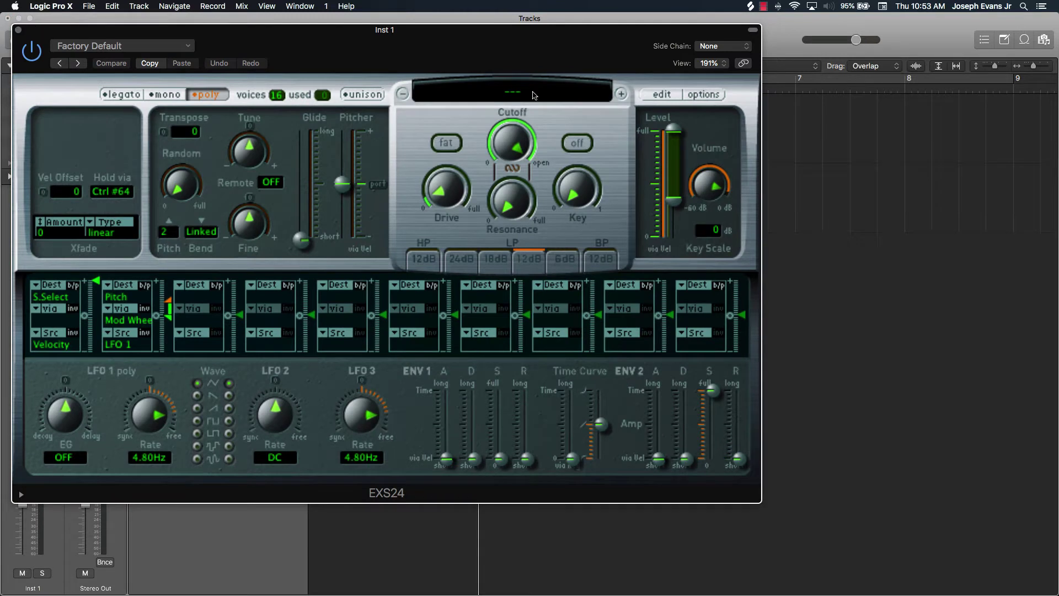
Close the EXS24 plug-in window and move the Inst 1 track above the Audio 1 track
{"action": "left_click_drag", "start_coordinate": [407, 32], "coordinate": [538, 68]}
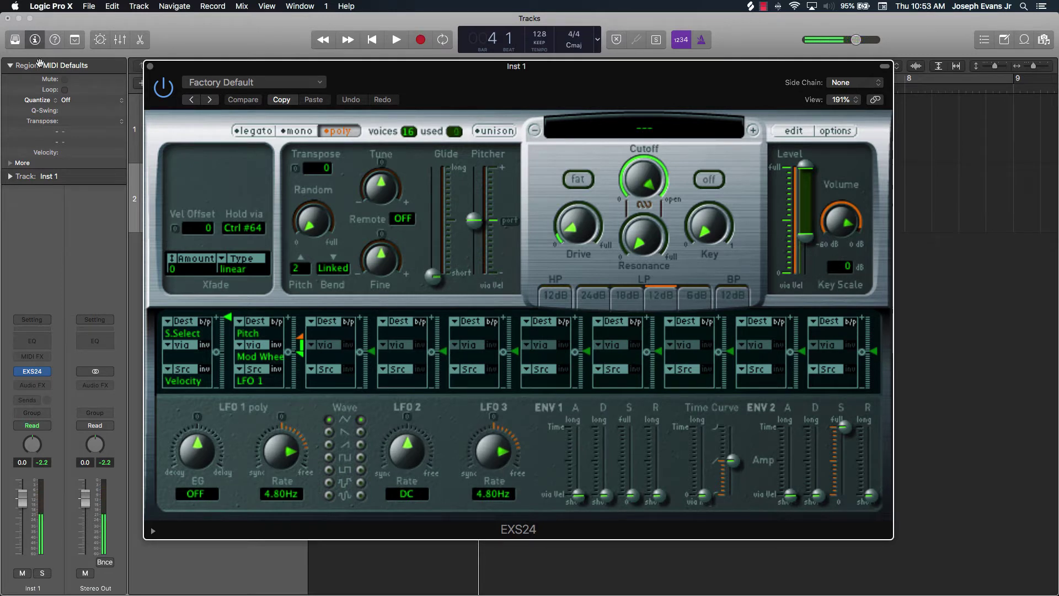
{"action": "left_click", "coordinate": [150, 67]}
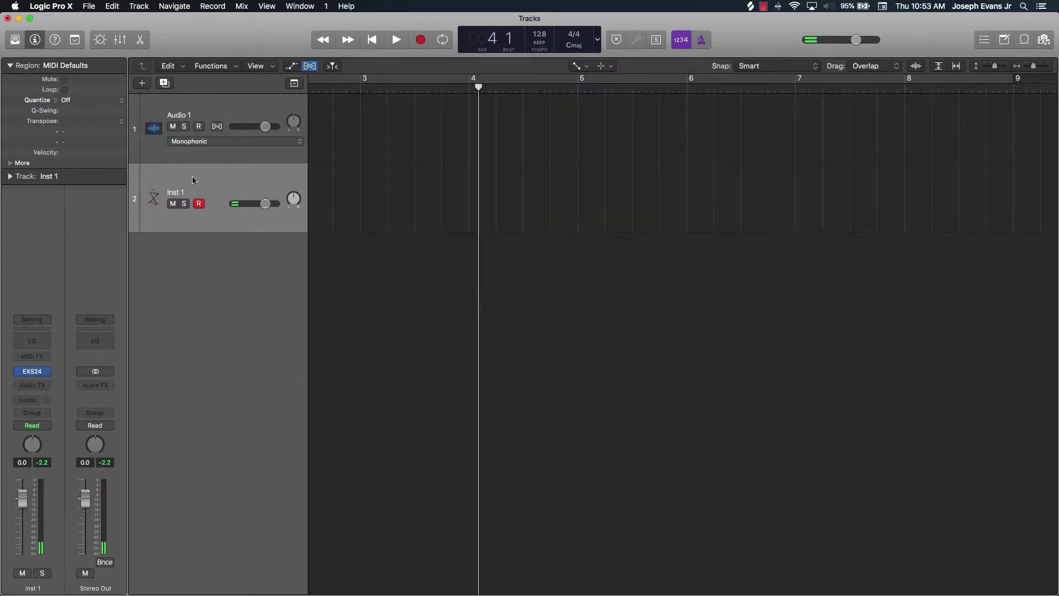
{"action": "left_click_drag", "start_coordinate": [193, 180], "coordinate": [191, 109]}
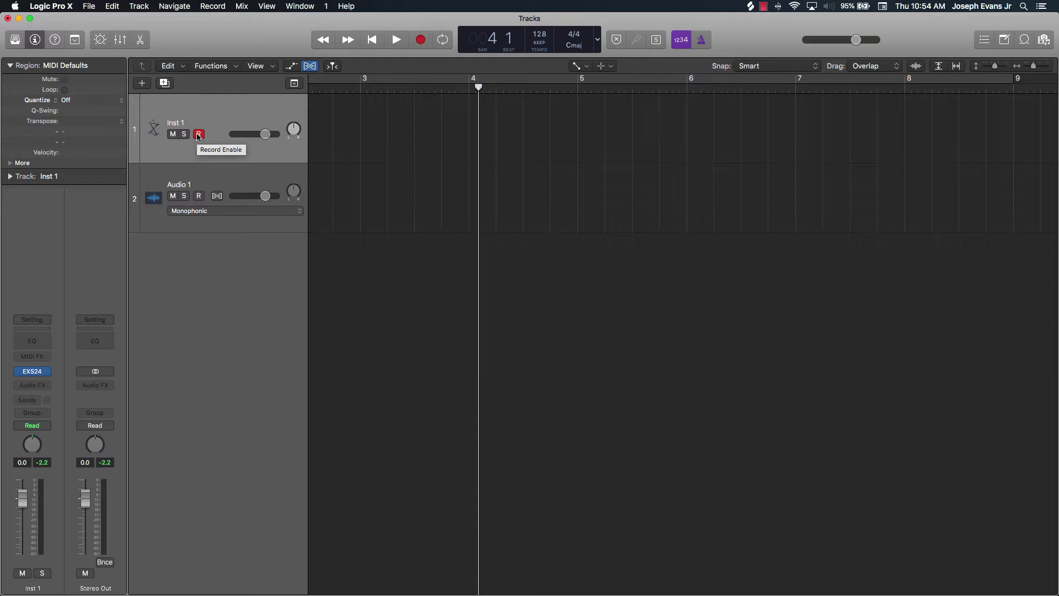
Switch to the Splice Sounds page in Chrome and look over the samples tagged melody and guitar
{"action": "mouse_move", "coordinate": [474, 590]}
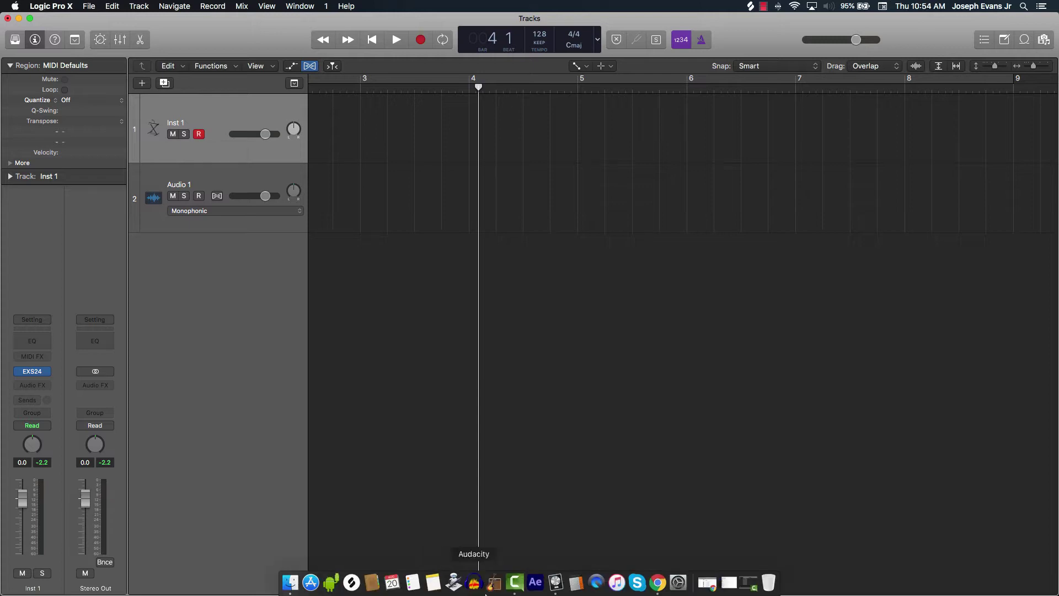
{"action": "left_click", "coordinate": [656, 585]}
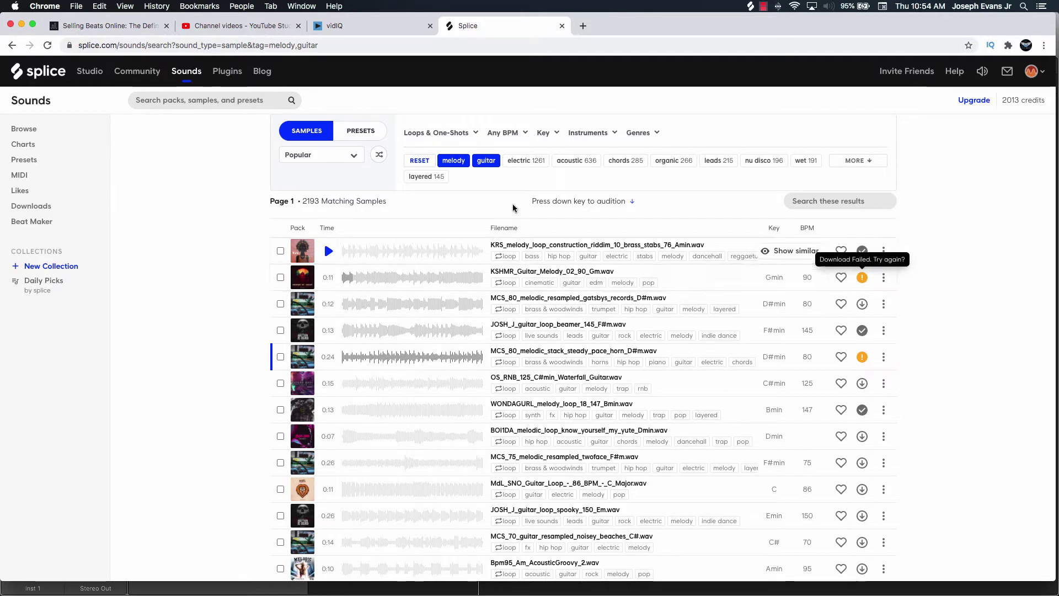
{"action": "left_click", "coordinate": [579, 164]}
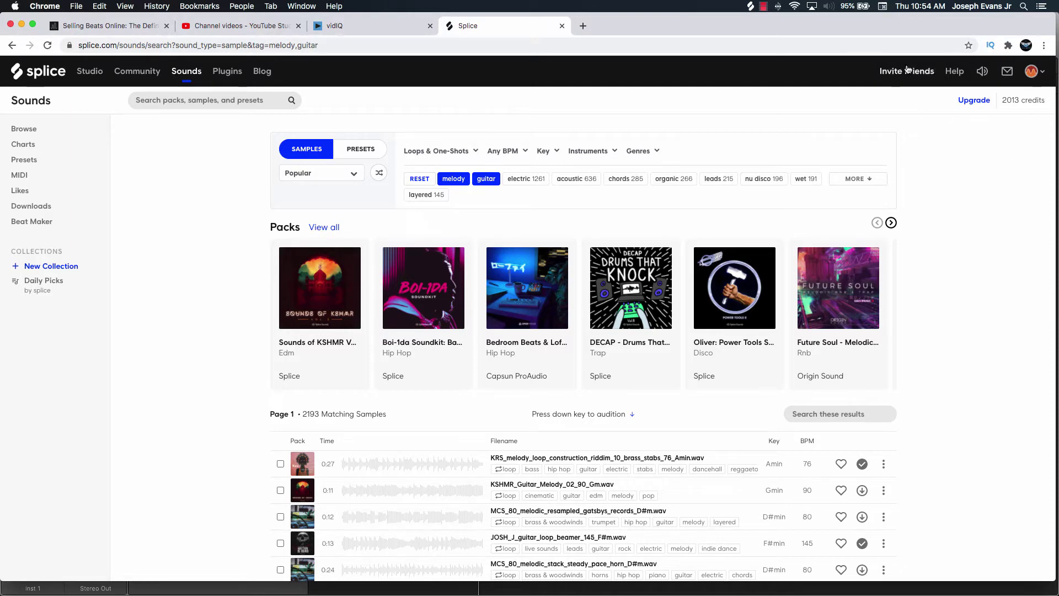
{"action": "scroll", "coordinate": [958, 230], "scroll_direction": "down", "scroll_amount": 5}
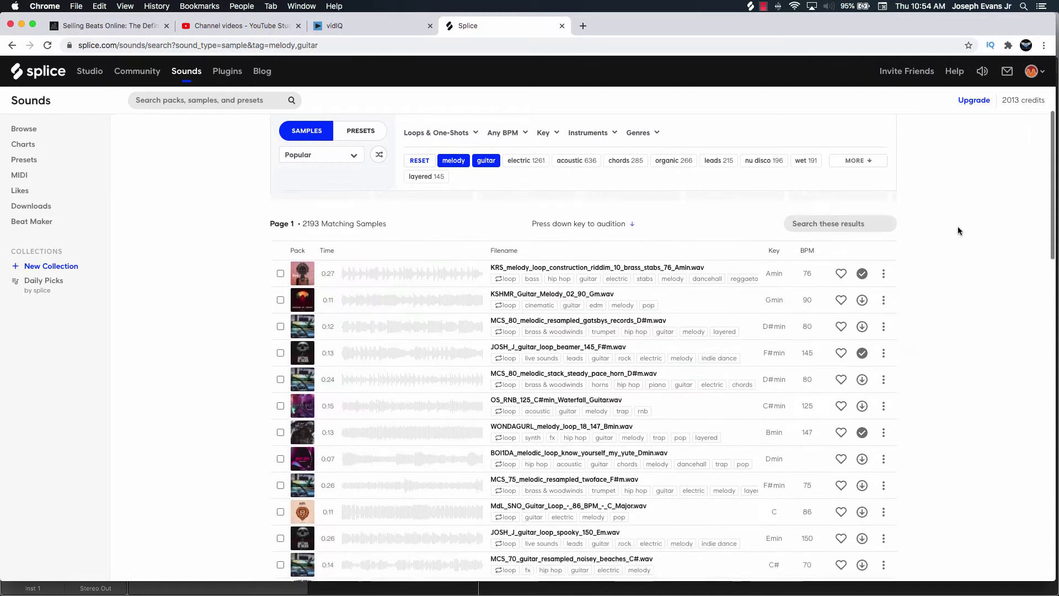
{"action": "scroll", "coordinate": [958, 230], "scroll_direction": "up", "scroll_amount": 5}
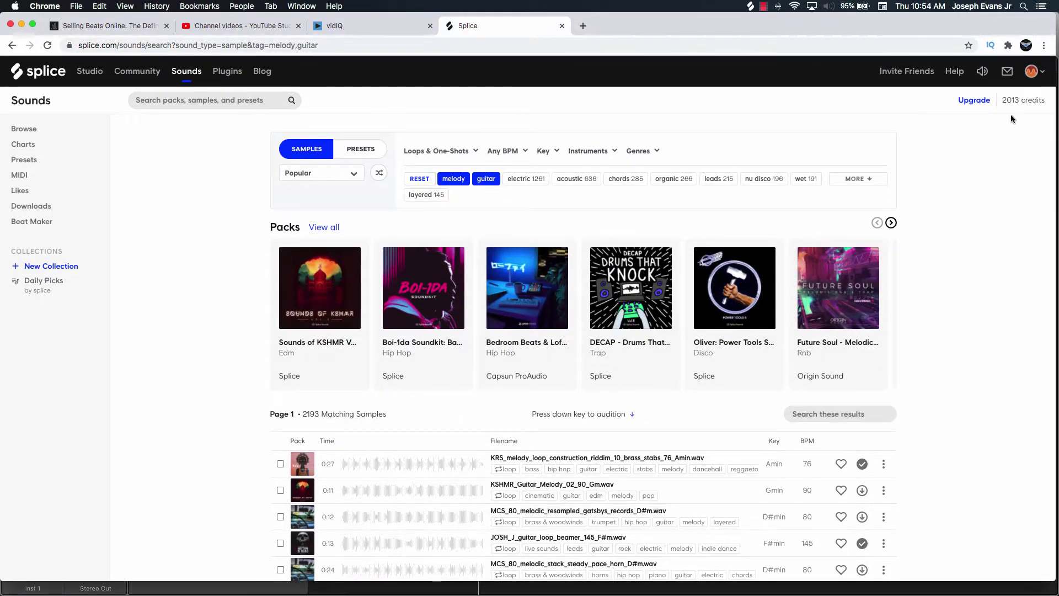
{"action": "scroll", "coordinate": [1008, 117], "scroll_direction": "down", "scroll_amount": 2}
{"action": "scroll", "coordinate": [999, 123], "scroll_direction": "up", "scroll_amount": 3}
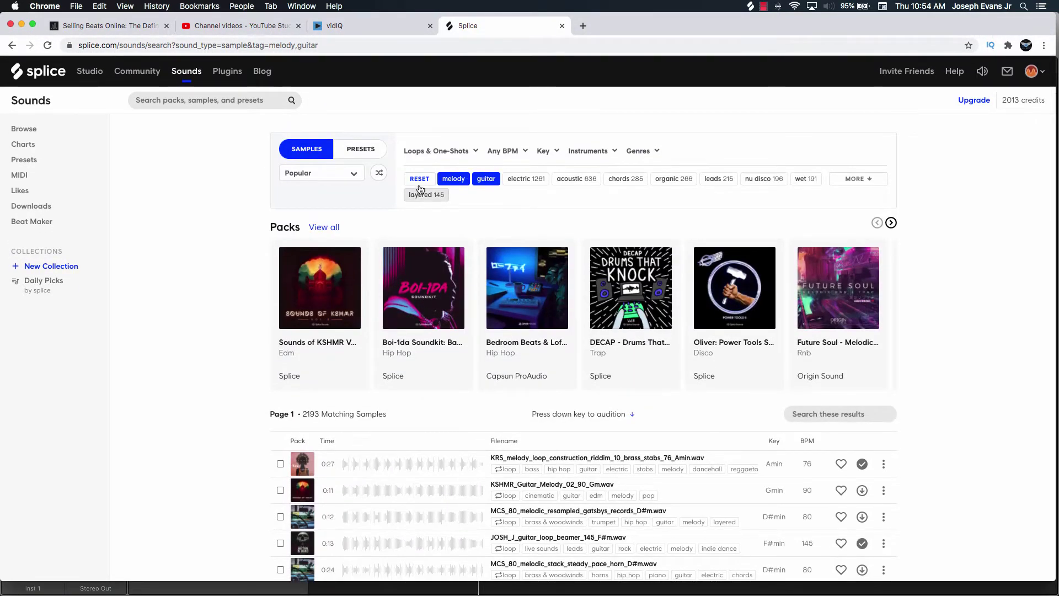
Reset the sample filters, expand the full tag list and filter the samples by the melody tag
{"action": "left_click", "coordinate": [420, 180]}
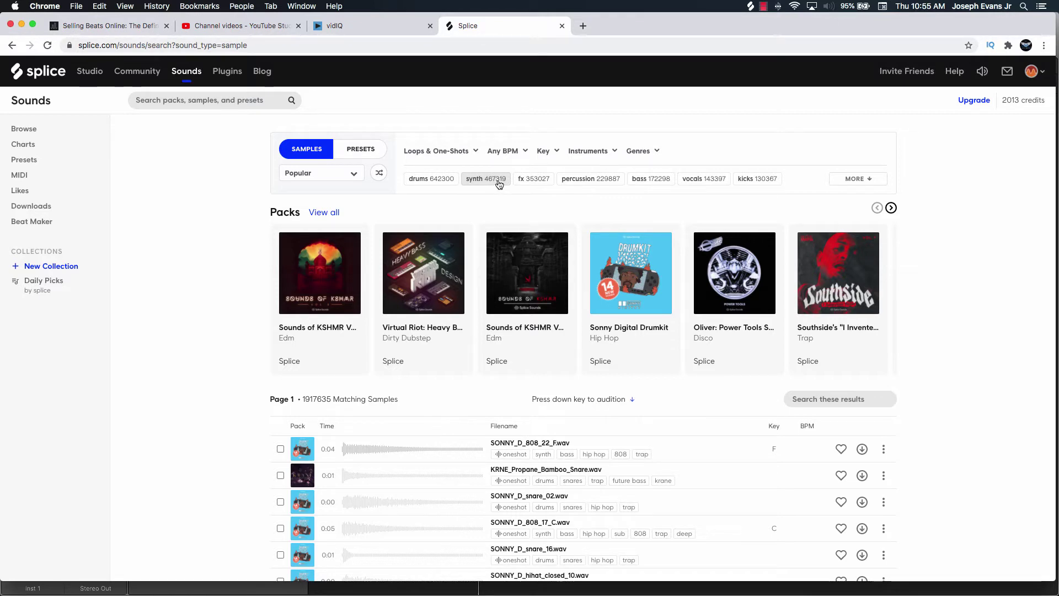
{"action": "left_click", "coordinate": [856, 183]}
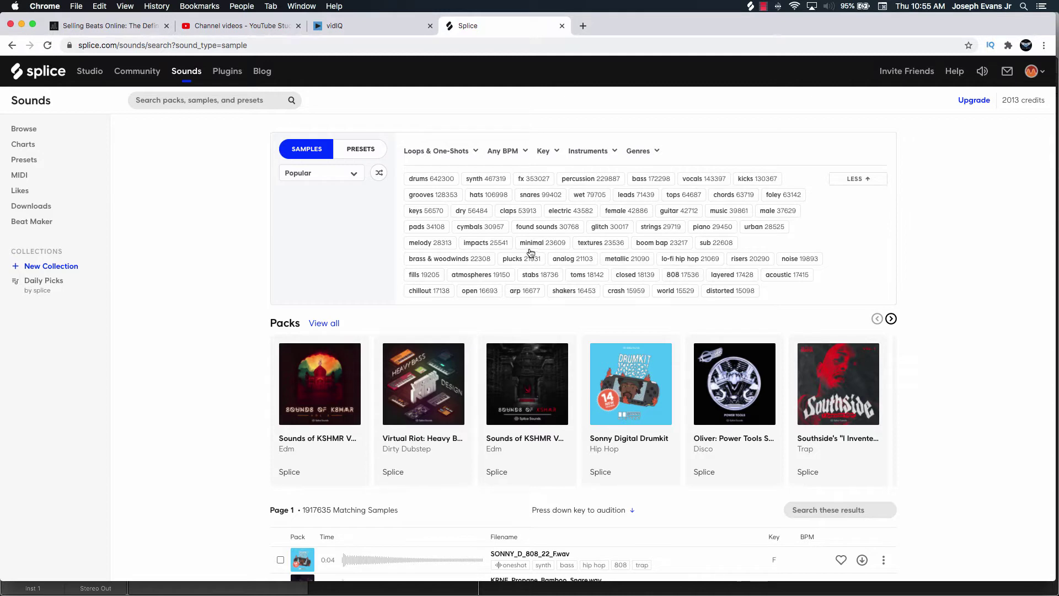
{"action": "left_click", "coordinate": [439, 244]}
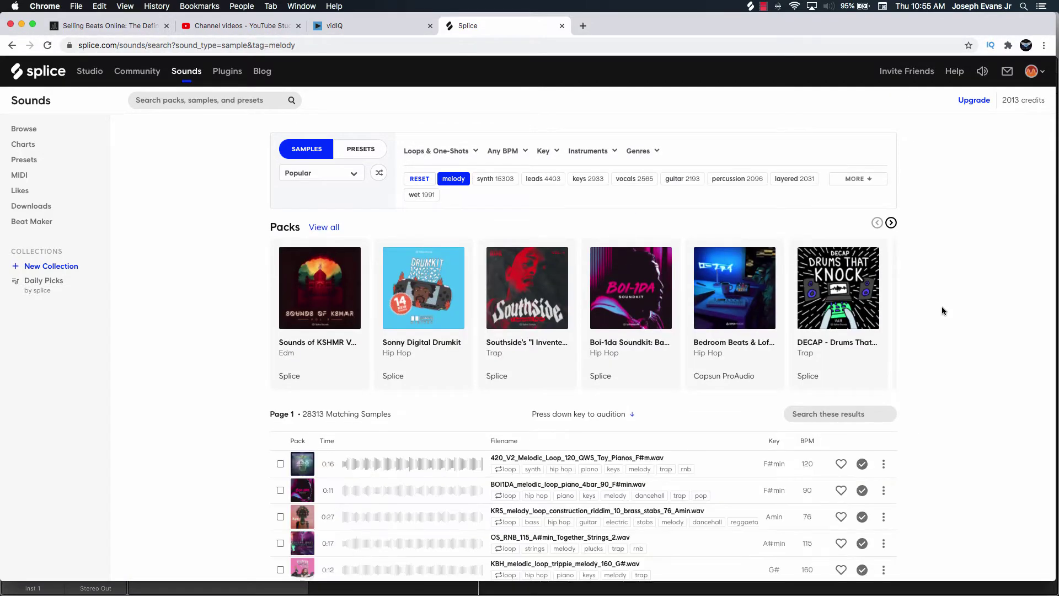
Look through the first page of melody samples and go to page 3 of the results
{"action": "scroll", "coordinate": [197, 325], "scroll_direction": "down", "scroll_amount": 15}
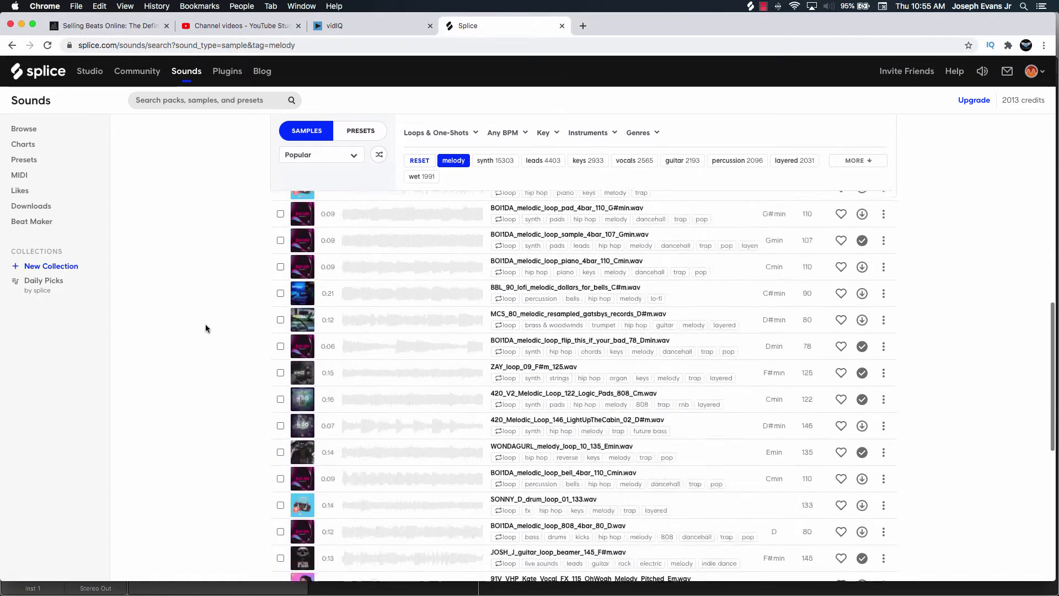
{"action": "scroll", "coordinate": [467, 315], "scroll_direction": "up", "scroll_amount": 12}
{"action": "scroll", "coordinate": [467, 315], "scroll_direction": "up", "scroll_amount": 2}
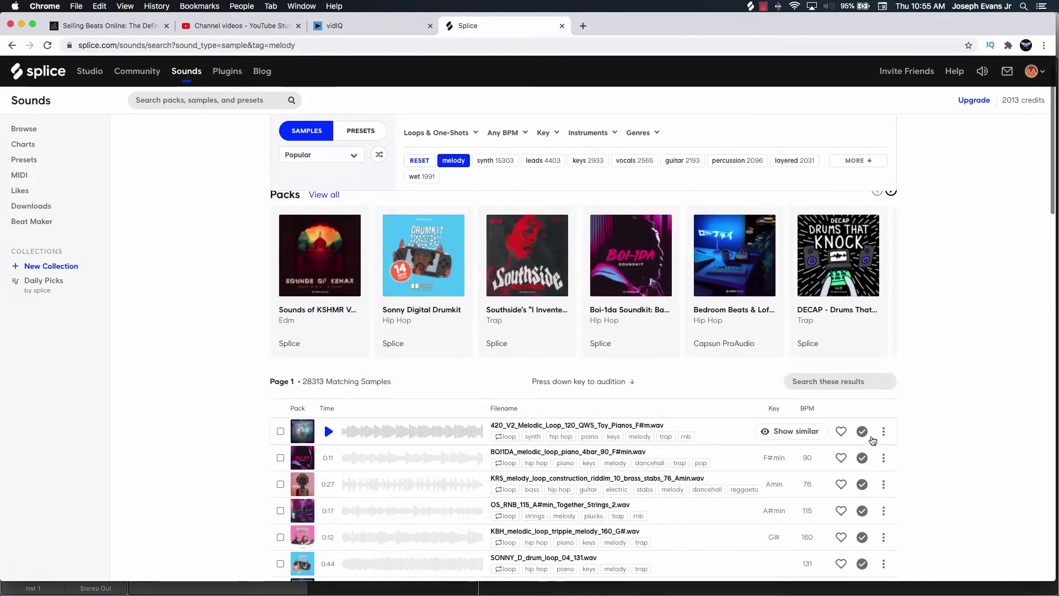
{"action": "scroll", "coordinate": [866, 436], "scroll_direction": "down", "scroll_amount": 4}
{"action": "scroll", "coordinate": [866, 437], "scroll_direction": "down", "scroll_amount": 12}
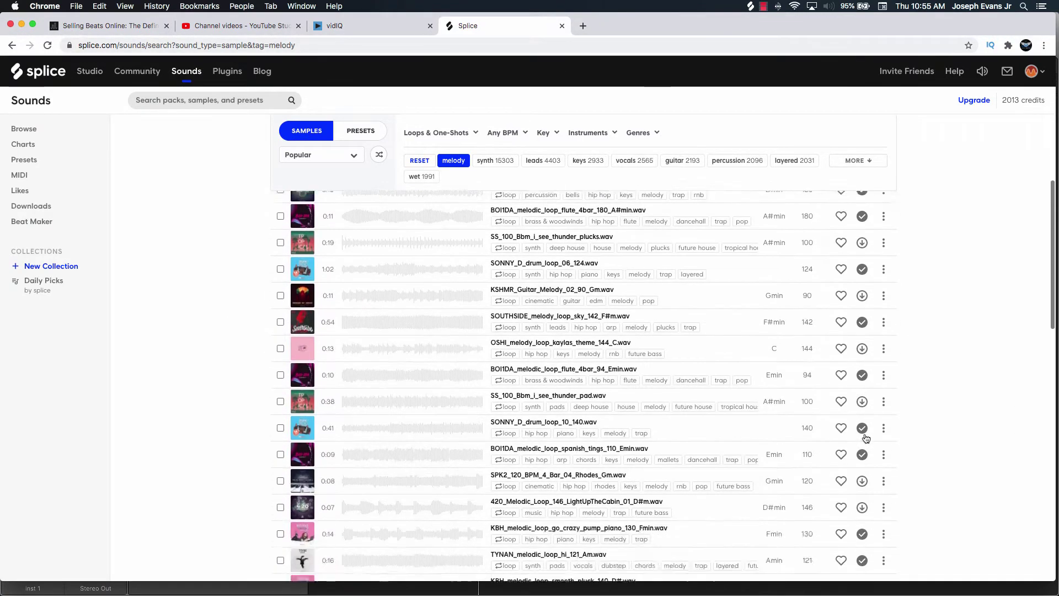
{"action": "scroll", "coordinate": [866, 438], "scroll_direction": "down", "scroll_amount": 11}
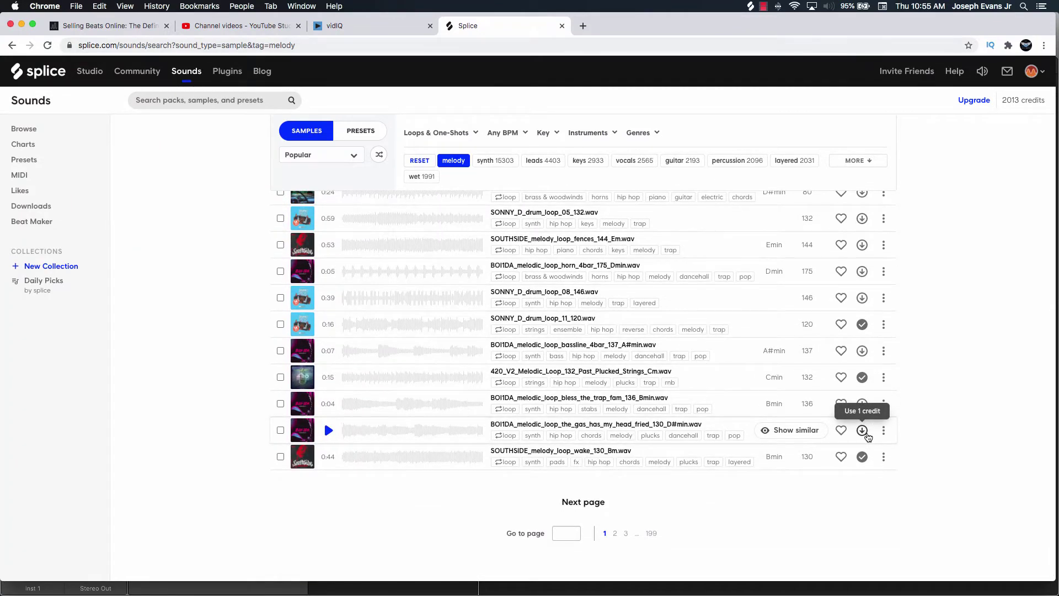
{"action": "left_click", "coordinate": [626, 535]}
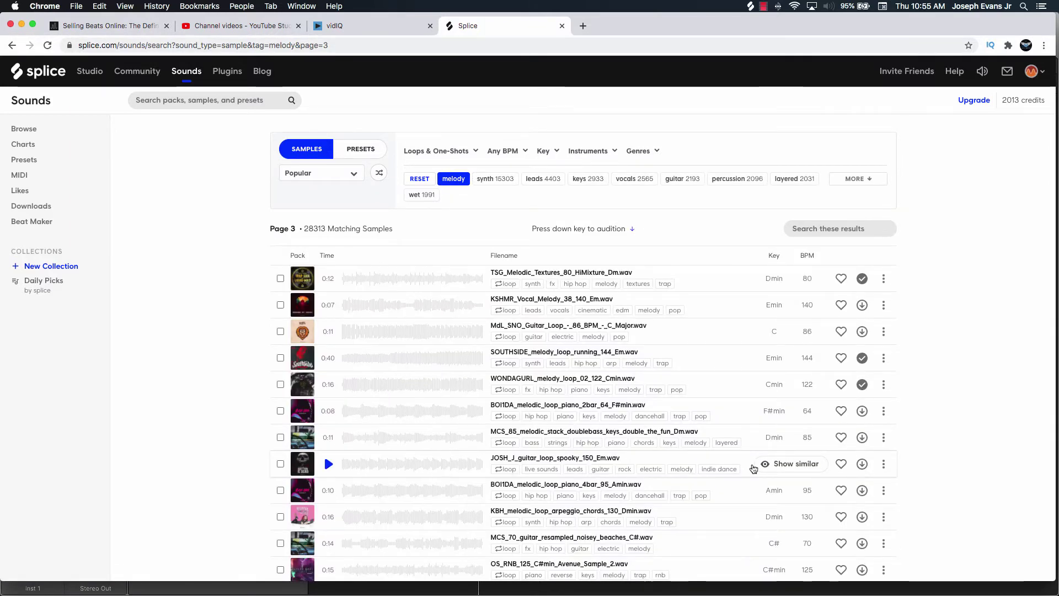
Audition the loops KBH_melodic_loop_arpeggio_chords_130_Dmin, KBH_melodic_loop_gucci_bells_120_A and 140_G#m_Dolphin_FunkyChords on results page 3
{"action": "scroll", "coordinate": [752, 469], "scroll_direction": "down", "scroll_amount": 4}
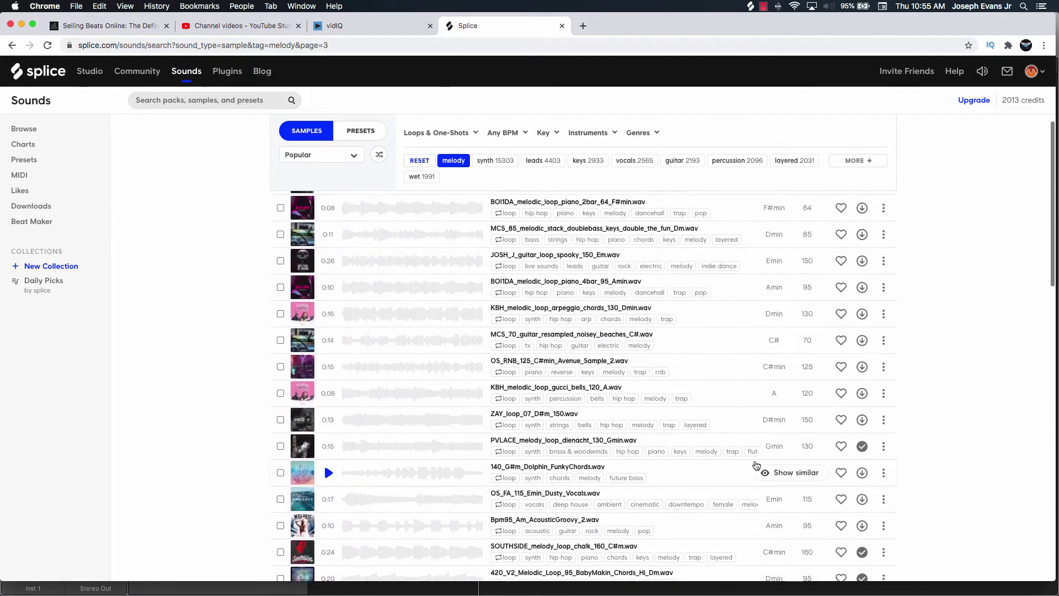
{"action": "left_click", "coordinate": [329, 313]}
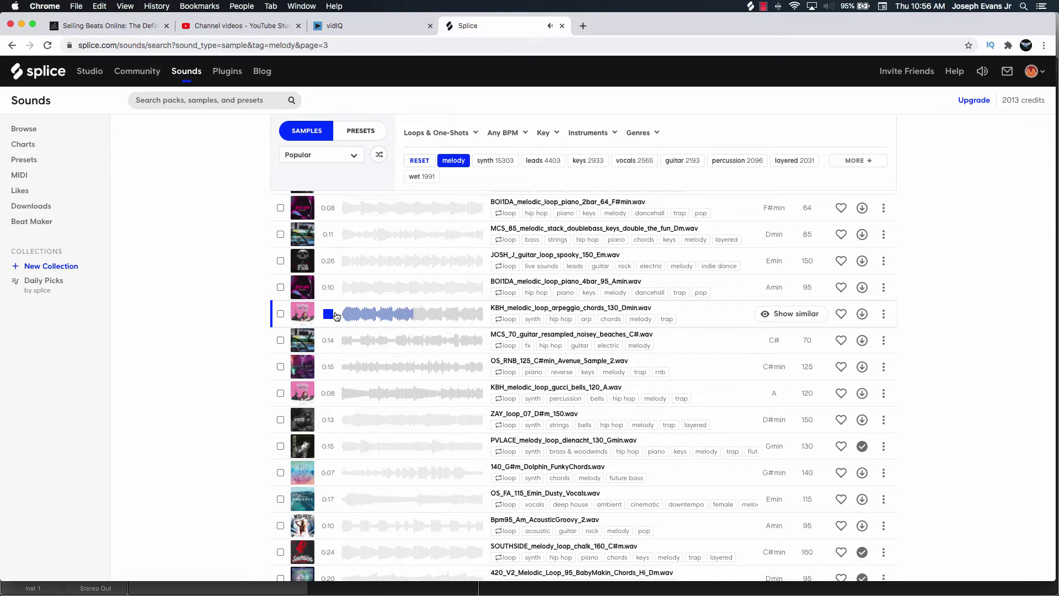
{"action": "left_click", "coordinate": [328, 393]}
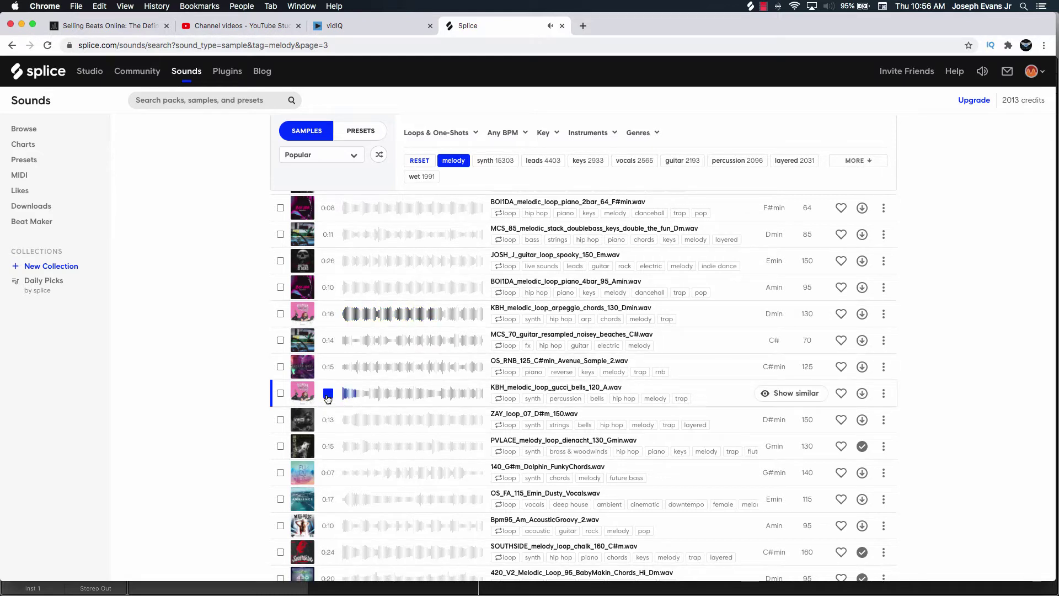
{"action": "left_click", "coordinate": [328, 473]}
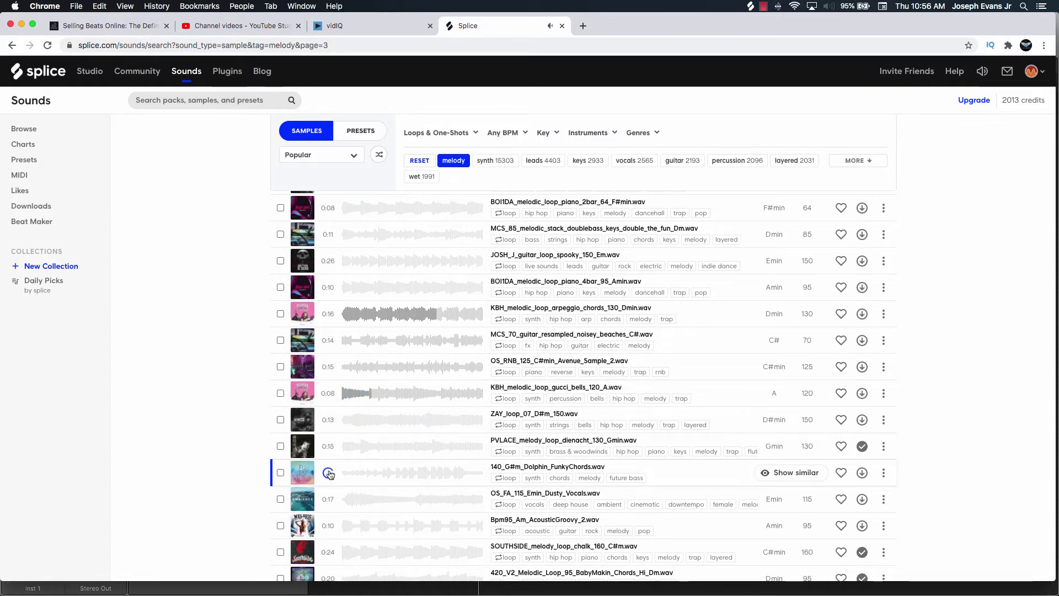
{"action": "scroll", "coordinate": [329, 474], "scroll_direction": "down", "scroll_amount": 3}
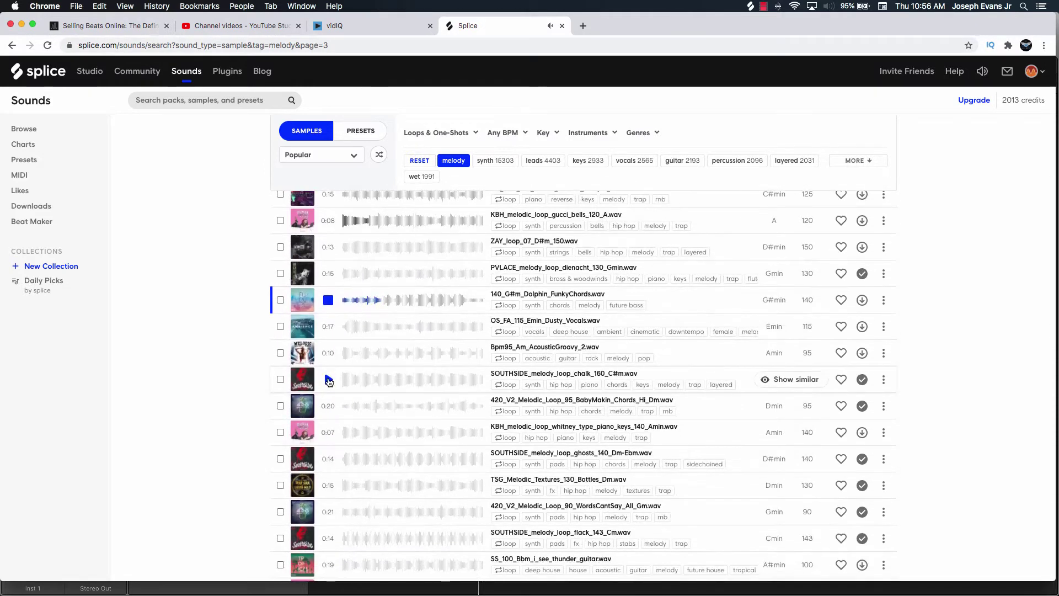
{"action": "left_click", "coordinate": [328, 301]}
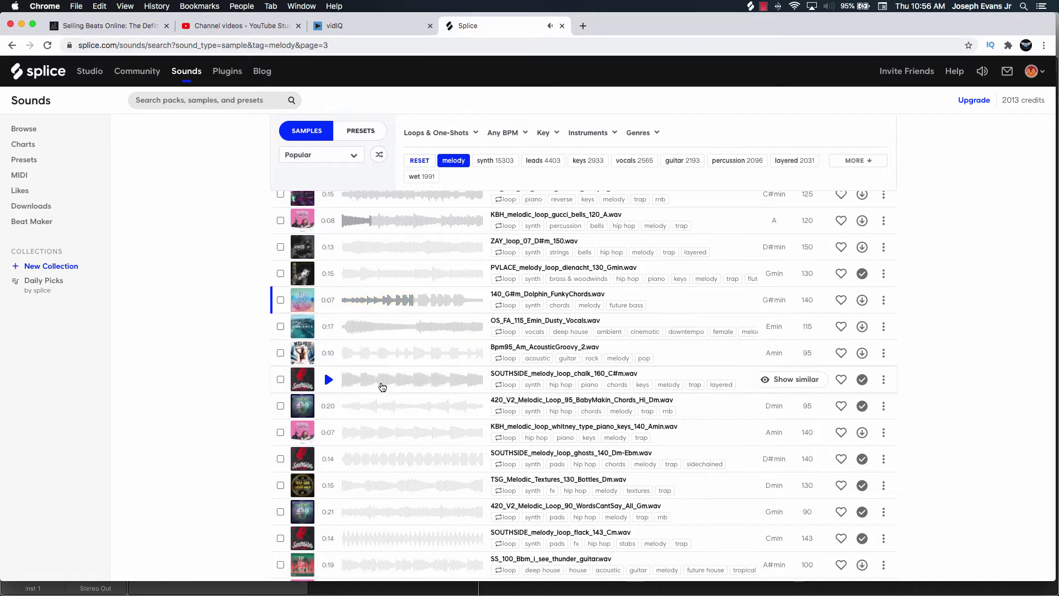
Audition WONDAGURL_melody_loop_13_150_Abmin.wav further down the page of melody samples
{"action": "scroll", "coordinate": [382, 387], "scroll_direction": "down", "scroll_amount": 5}
{"action": "scroll", "coordinate": [382, 387], "scroll_direction": "down", "scroll_amount": 4}
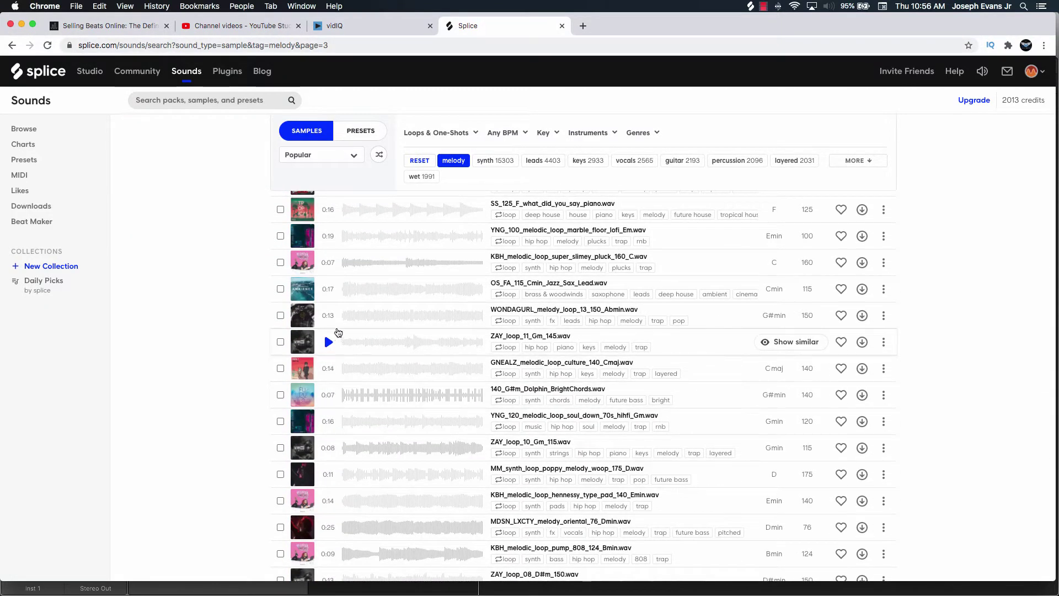
{"action": "left_click", "coordinate": [330, 316]}
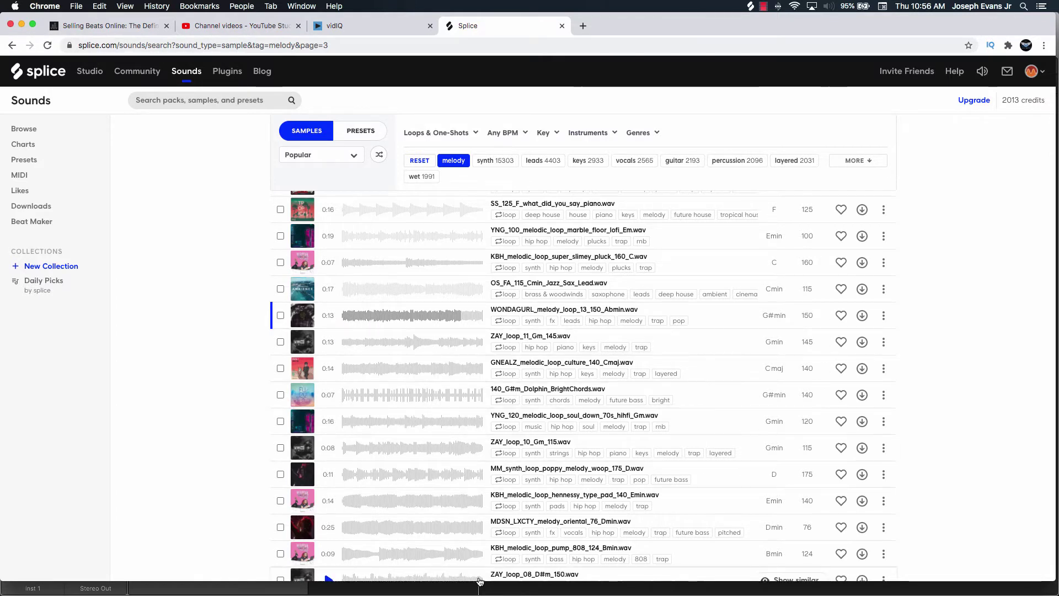
Open the WondaGurl Sample Pack from that loop and filter the pack's samples by the melody tag
{"action": "left_click", "coordinate": [302, 322]}
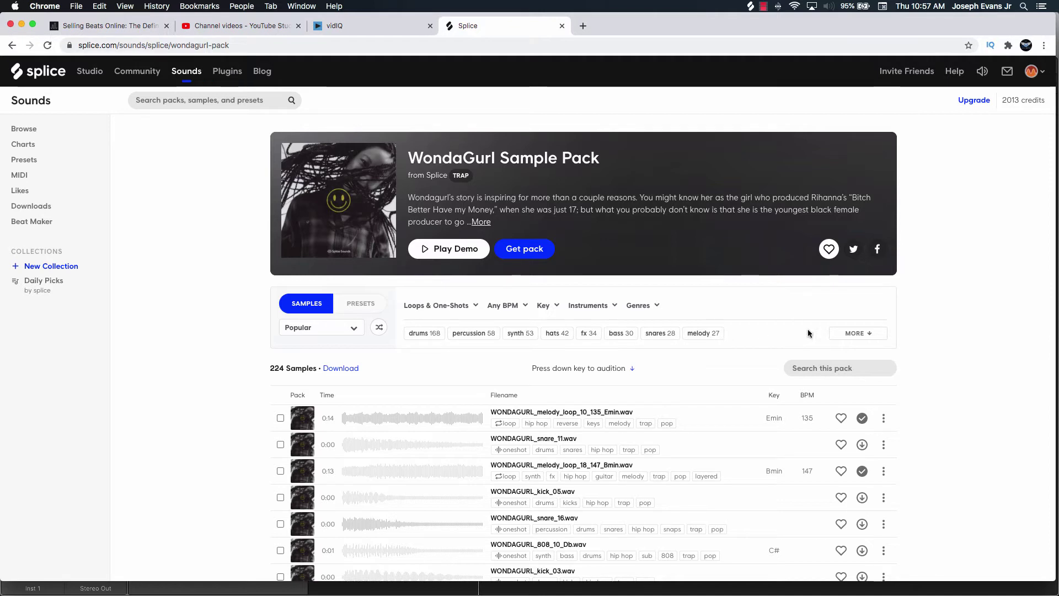
{"action": "left_click", "coordinate": [871, 335]}
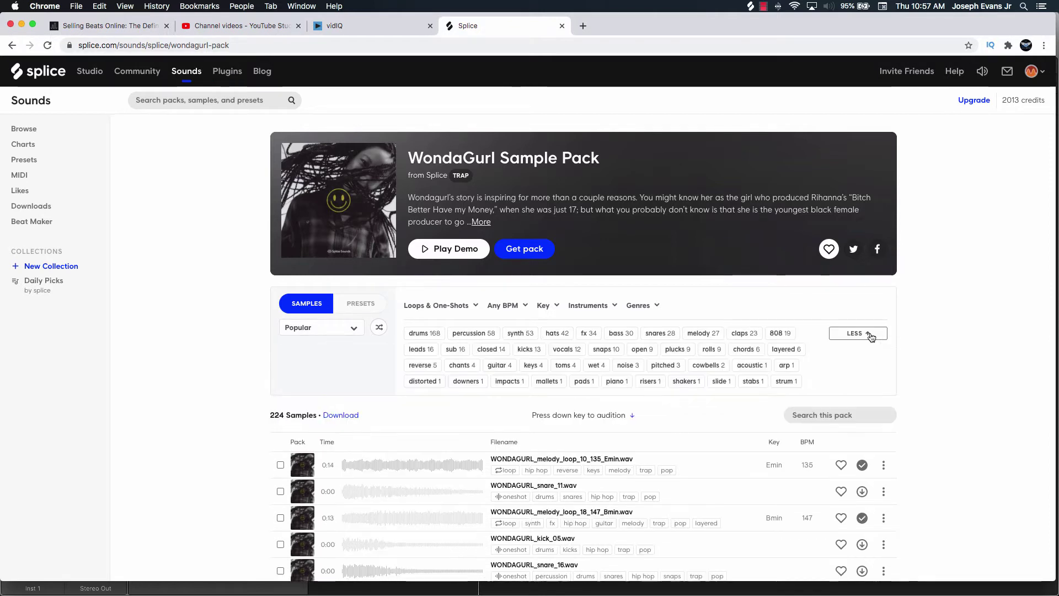
{"action": "left_click", "coordinate": [704, 333]}
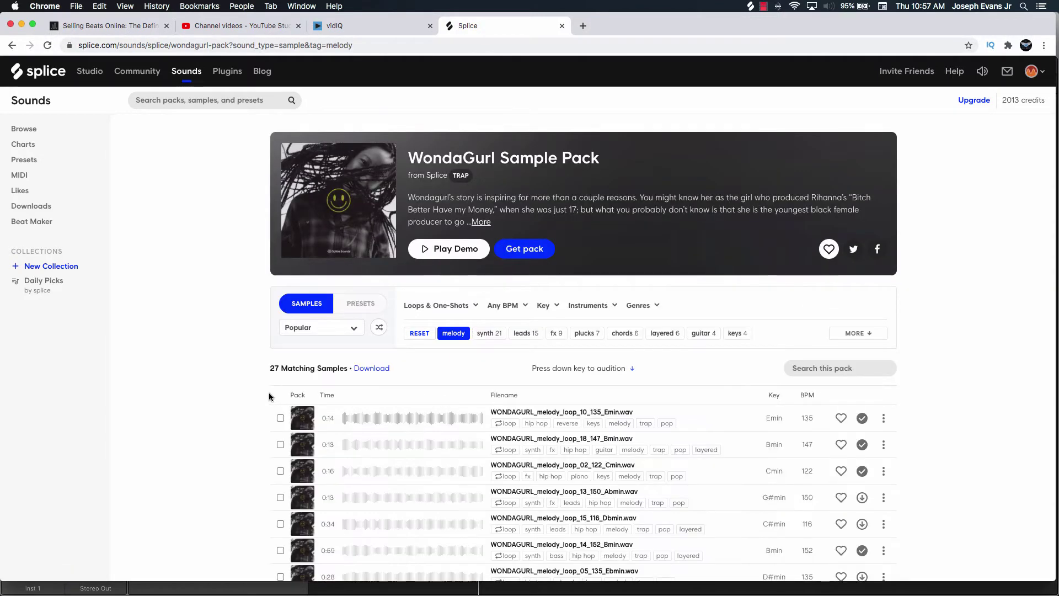
Audition the pack's first melody loop, WONDAGURL_melody_loop_10_135_Emin.wav, and stop its playback
{"action": "scroll", "coordinate": [269, 392], "scroll_direction": "down", "scroll_amount": 3}
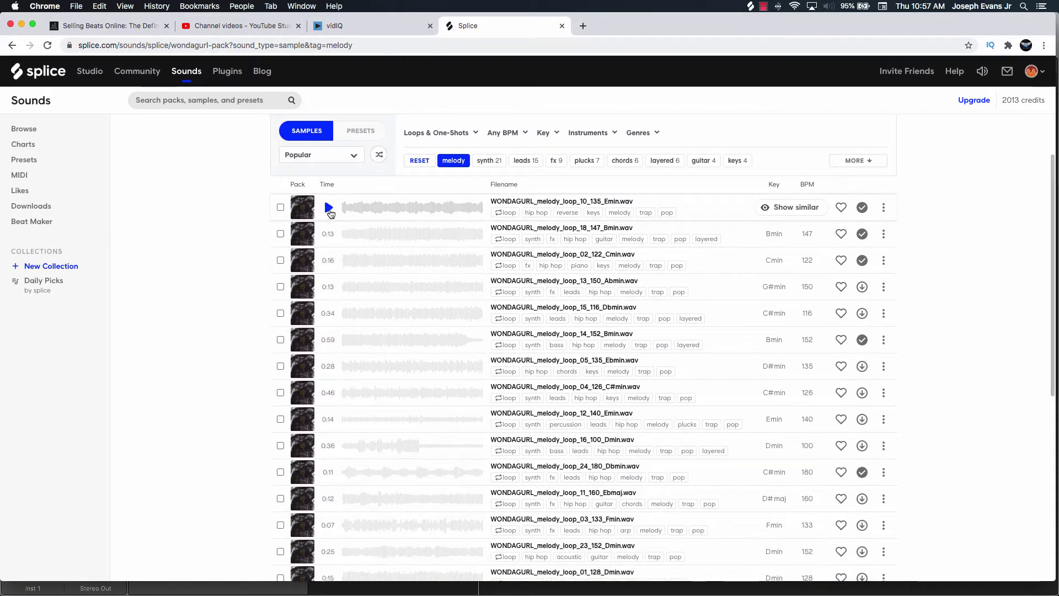
{"action": "left_click", "coordinate": [328, 208]}
{"action": "scroll", "coordinate": [328, 213], "scroll_direction": "up", "scroll_amount": 2}
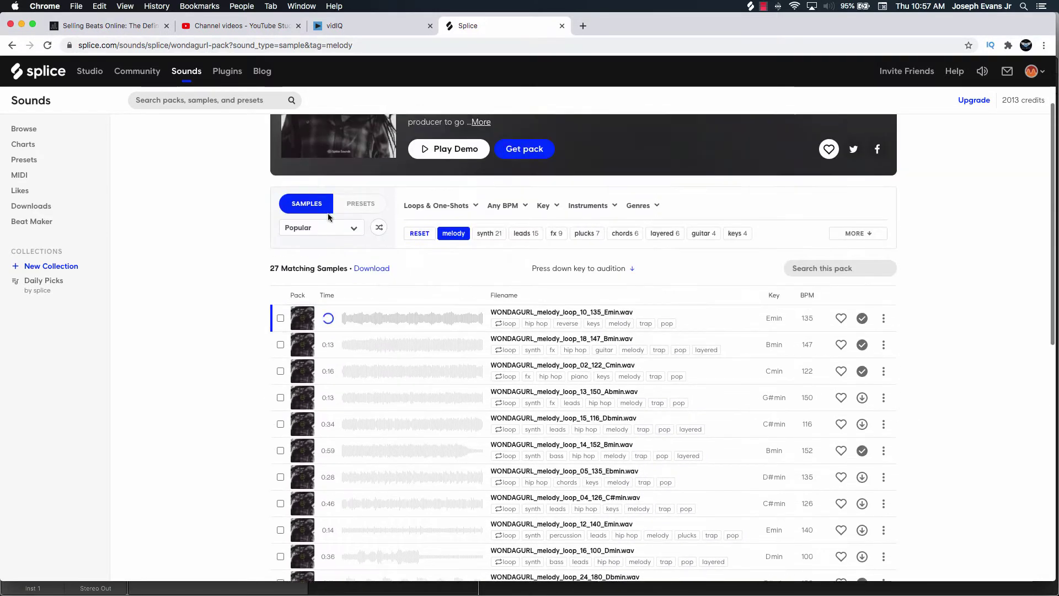
{"action": "scroll", "coordinate": [334, 385], "scroll_direction": "down", "scroll_amount": 1}
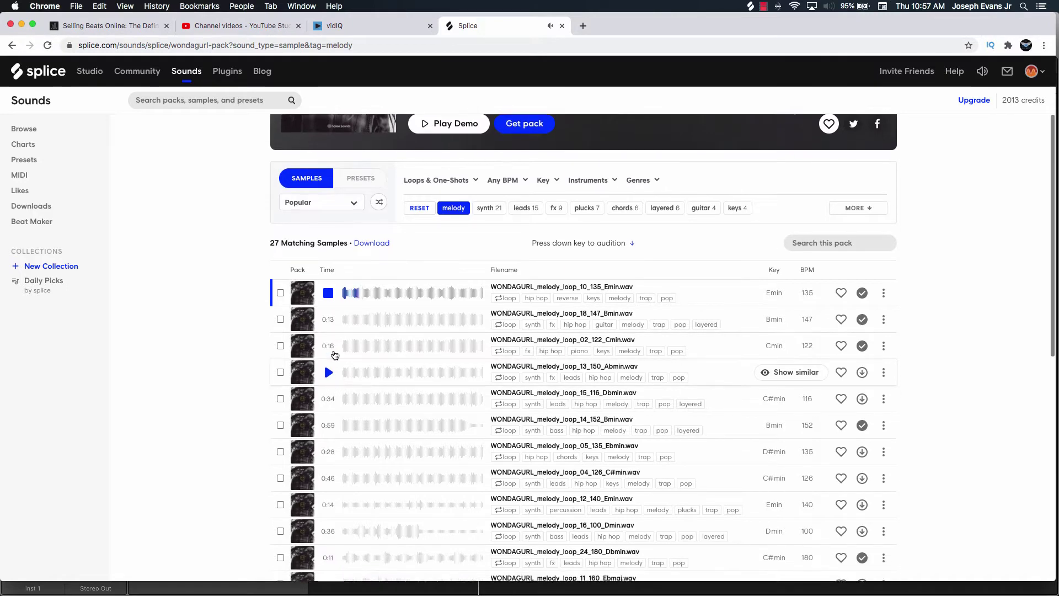
{"action": "left_click", "coordinate": [328, 292]}
Audition the melody loops near the end of the pack, including 07_160_F#min, 19_160_Bmin, 09_116_Dbmin and not_sure_what_this_is_but_enjoy_143
{"action": "scroll", "coordinate": [341, 342], "scroll_direction": "down", "scroll_amount": 8}
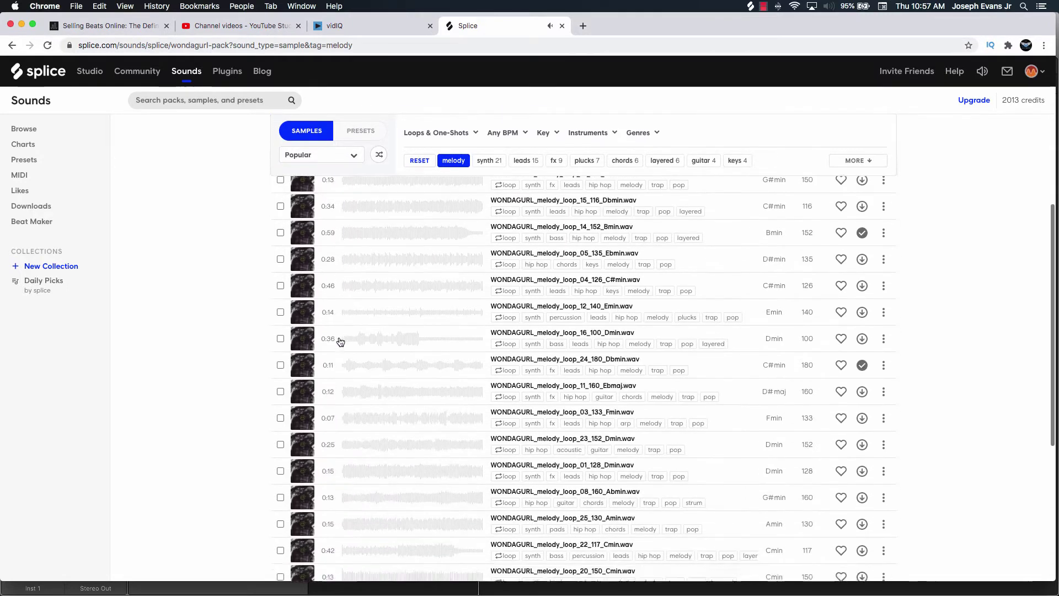
{"action": "scroll", "coordinate": [340, 341], "scroll_direction": "down", "scroll_amount": 2}
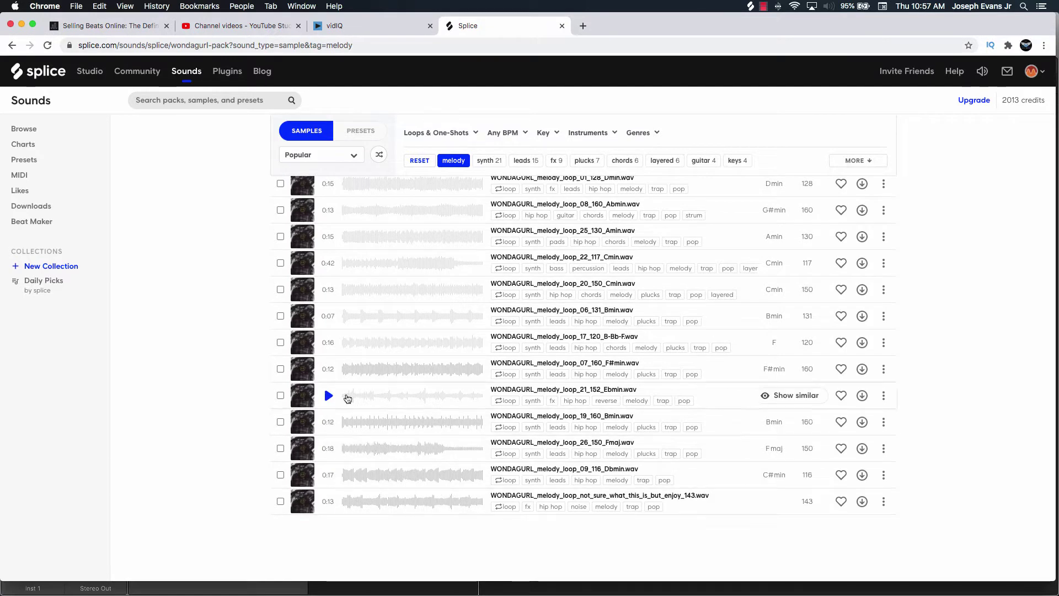
{"action": "left_click", "coordinate": [329, 369]}
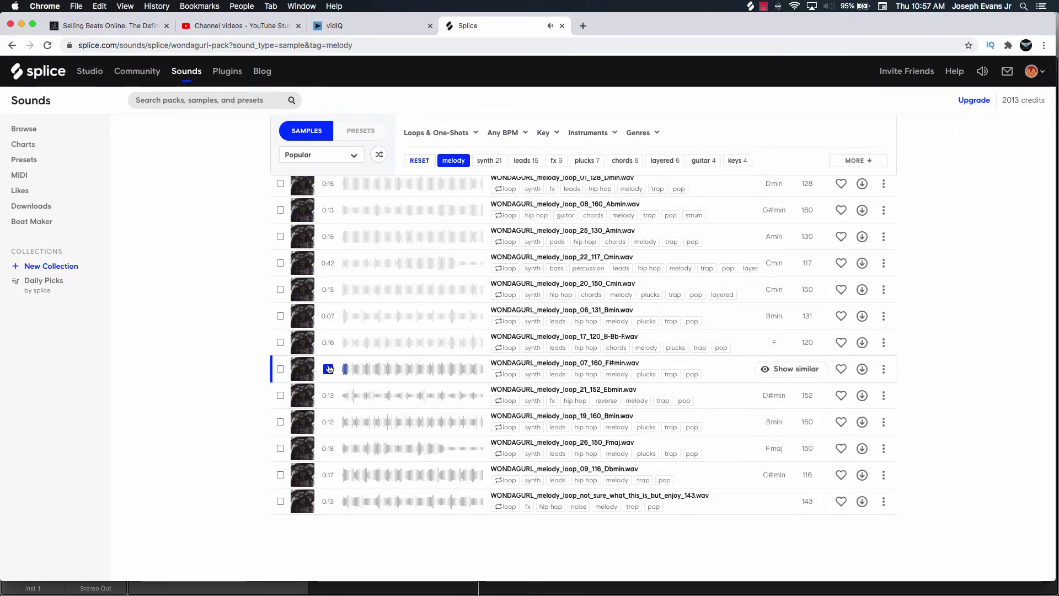
{"action": "left_click", "coordinate": [328, 422]}
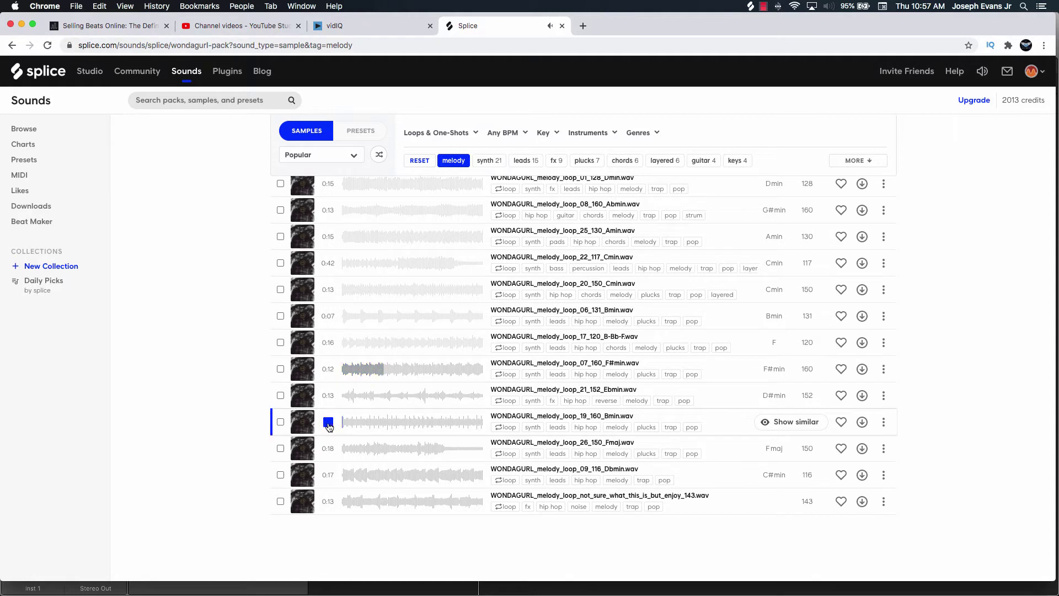
{"action": "left_click", "coordinate": [328, 475]}
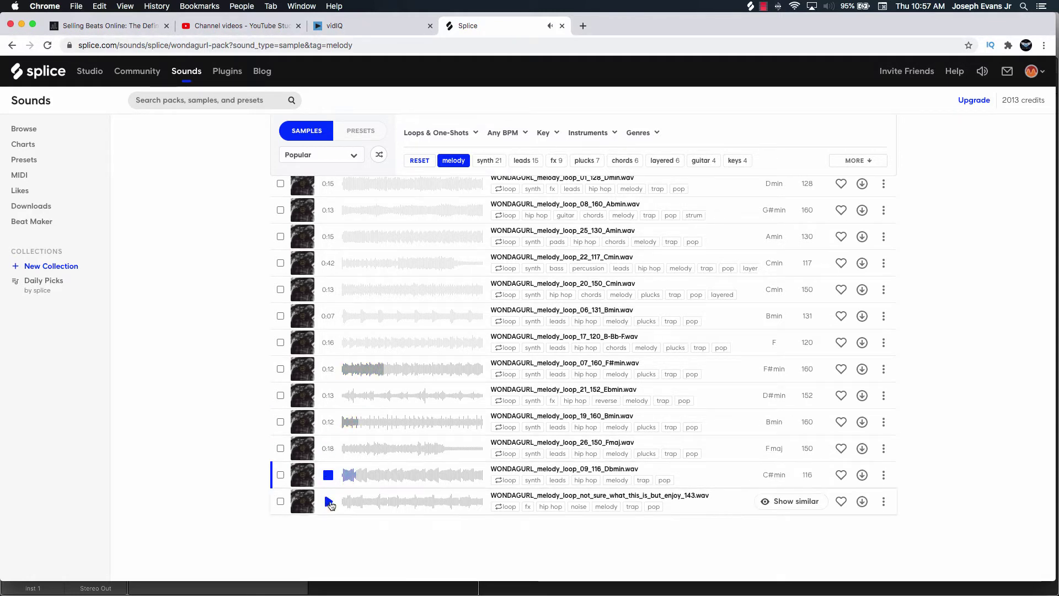
{"action": "left_click", "coordinate": [330, 503]}
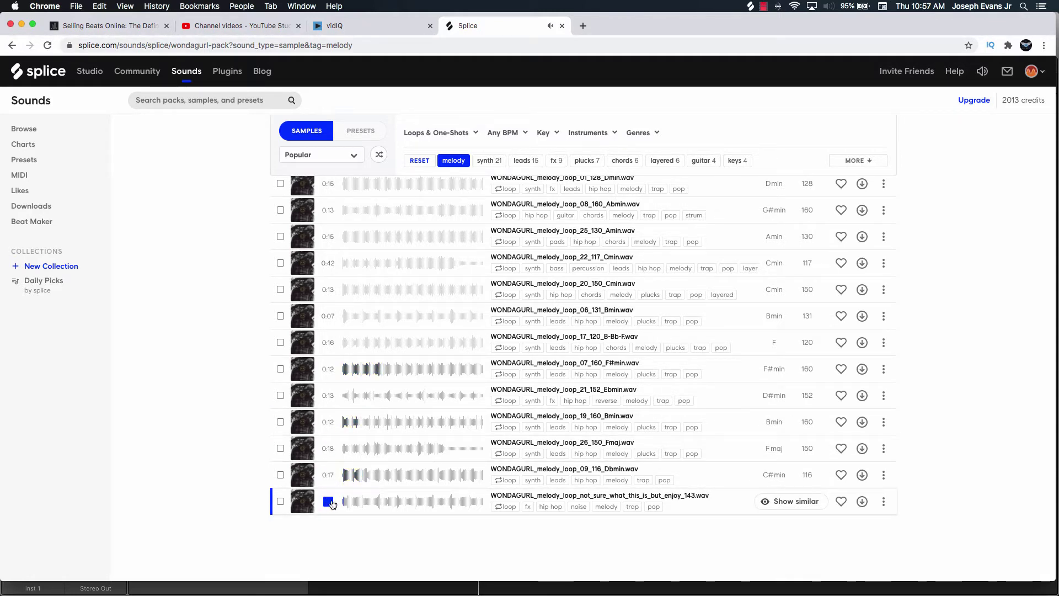
{"action": "left_click", "coordinate": [329, 449]}
Audition the WONDAGURL melody loops 08_160_Abmin, 01_128_Dmin and 23_152_Dmin, and download WONDAGURL_melody_loop_01_128_Dmin.wav
{"action": "scroll", "coordinate": [331, 453], "scroll_direction": "up", "scroll_amount": 5}
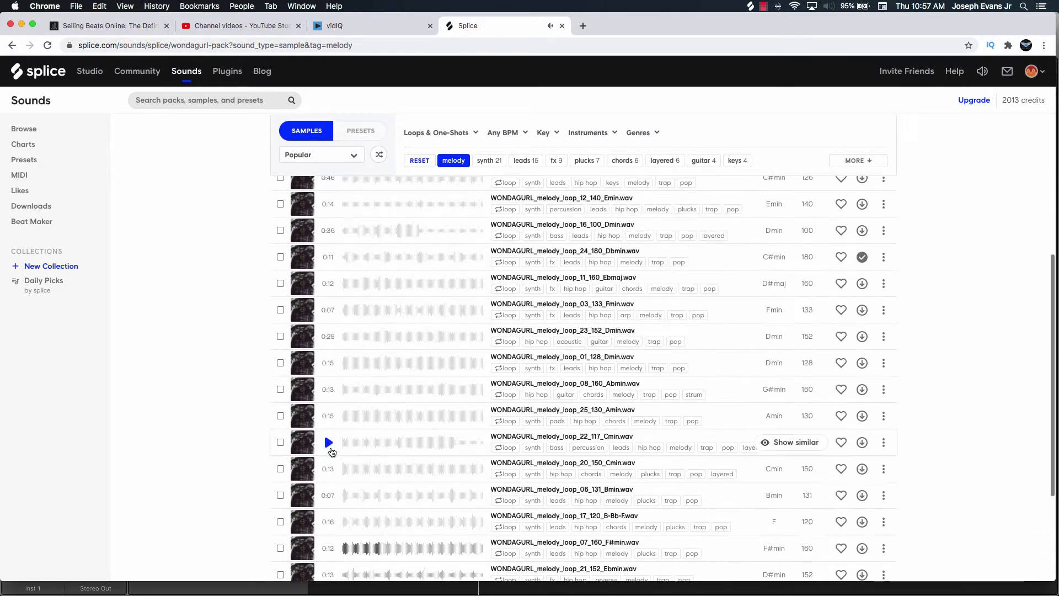
{"action": "left_click", "coordinate": [329, 423]}
{"action": "scroll", "coordinate": [324, 463], "scroll_direction": "up", "scroll_amount": 2}
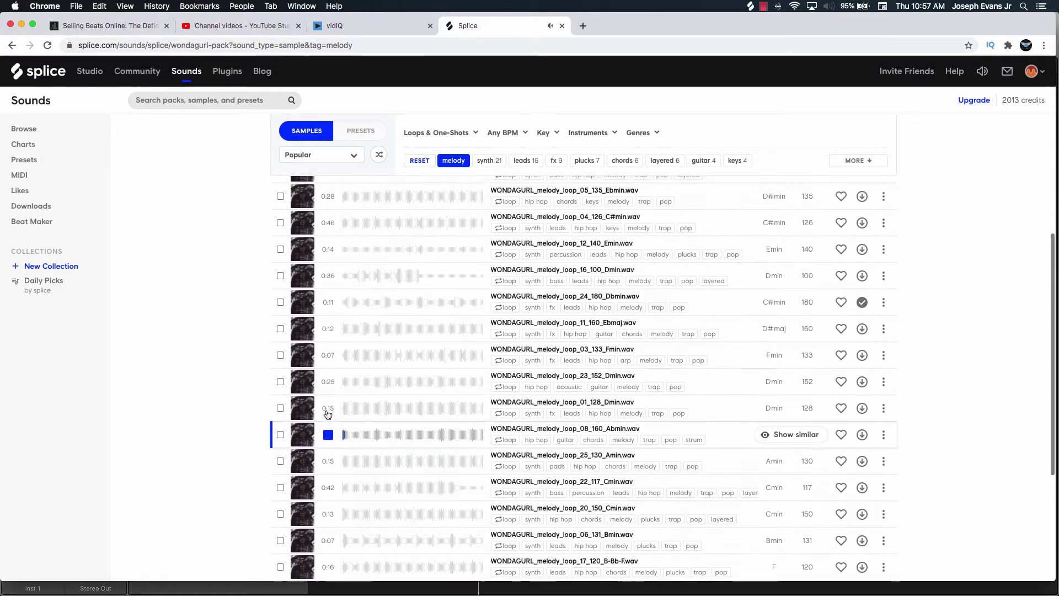
{"action": "left_click", "coordinate": [327, 474]}
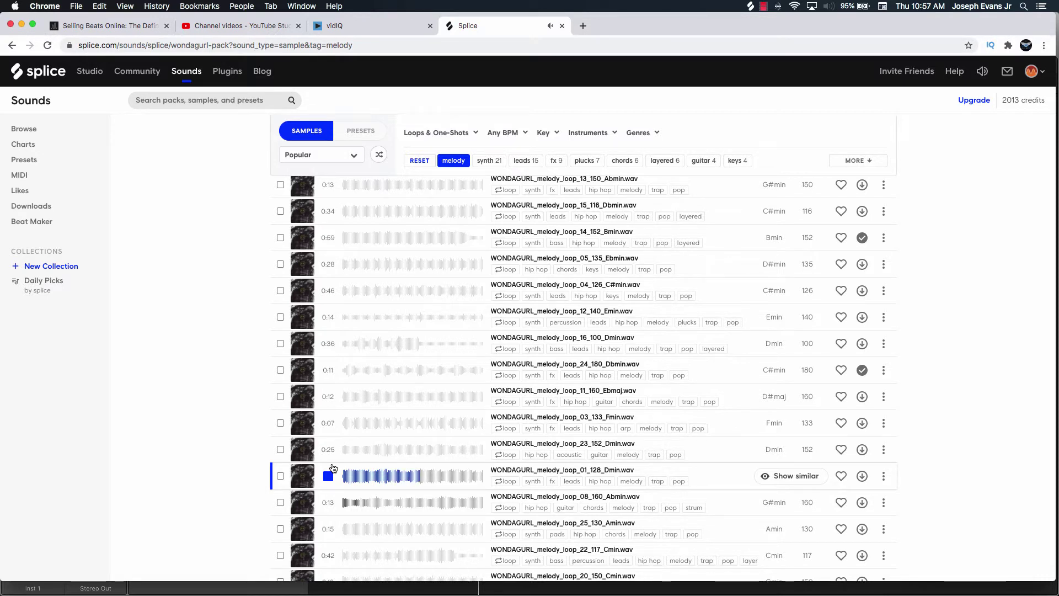
{"action": "left_click", "coordinate": [329, 449]}
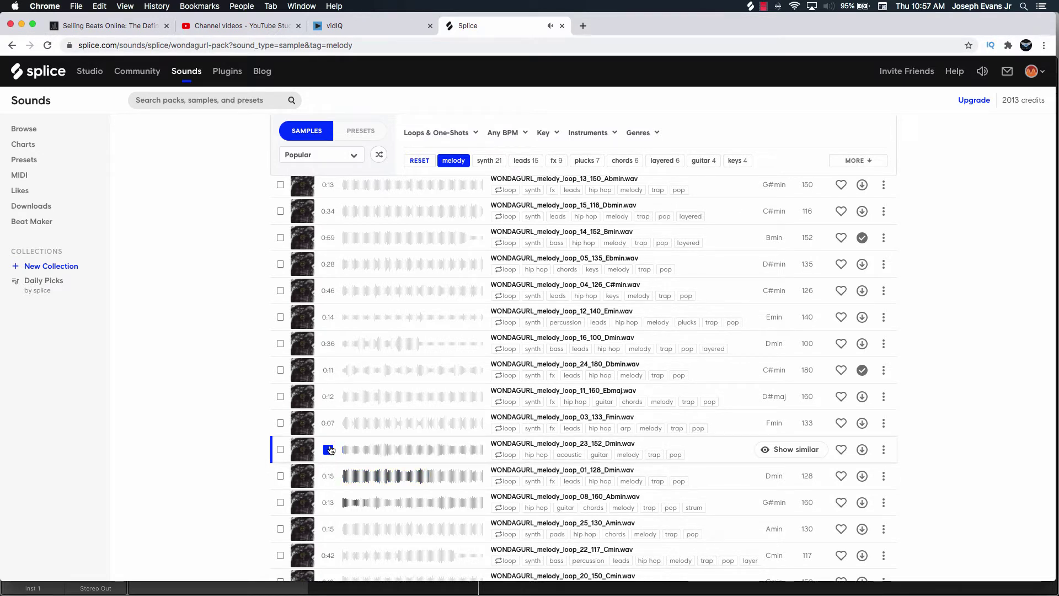
{"action": "left_click", "coordinate": [328, 476]}
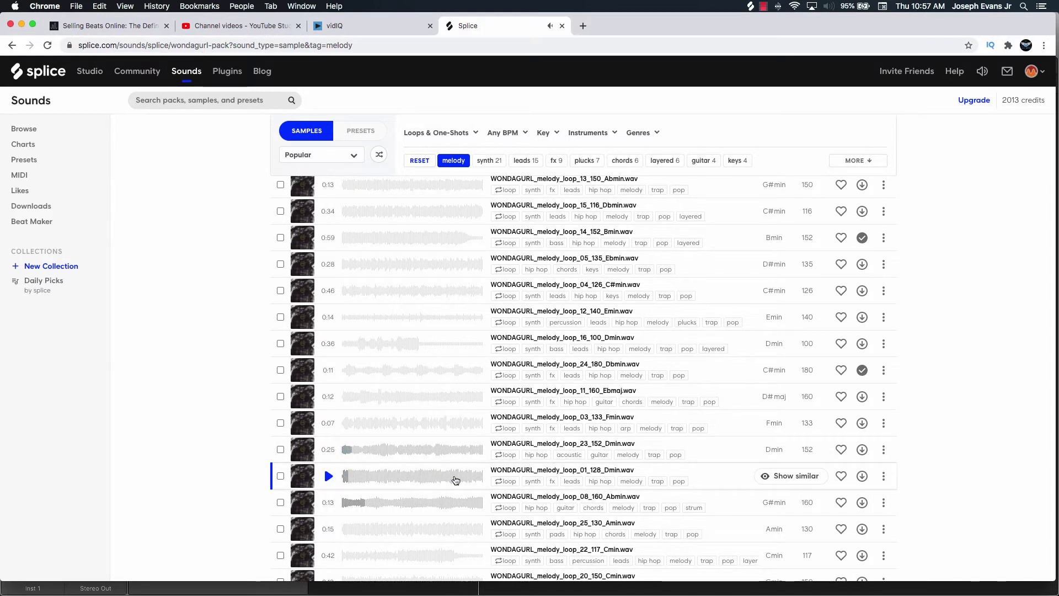
{"action": "left_click", "coordinate": [861, 476]}
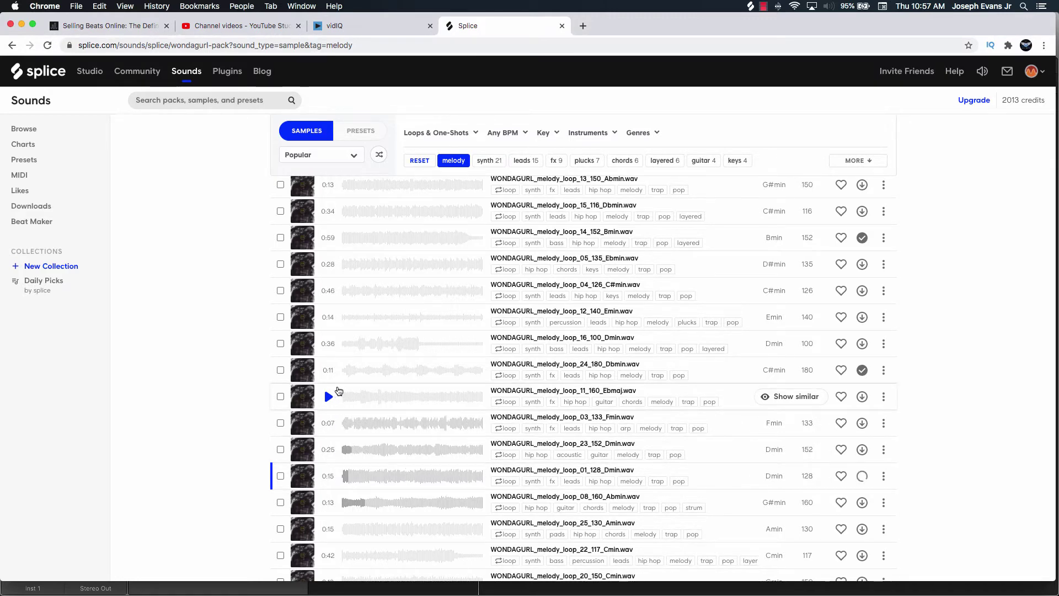
Audition WONDAGURL_melody_loop_05_135_Ebmin.wav, download it and stop its playback
{"action": "scroll", "coordinate": [338, 397], "scroll_direction": "up", "scroll_amount": 3}
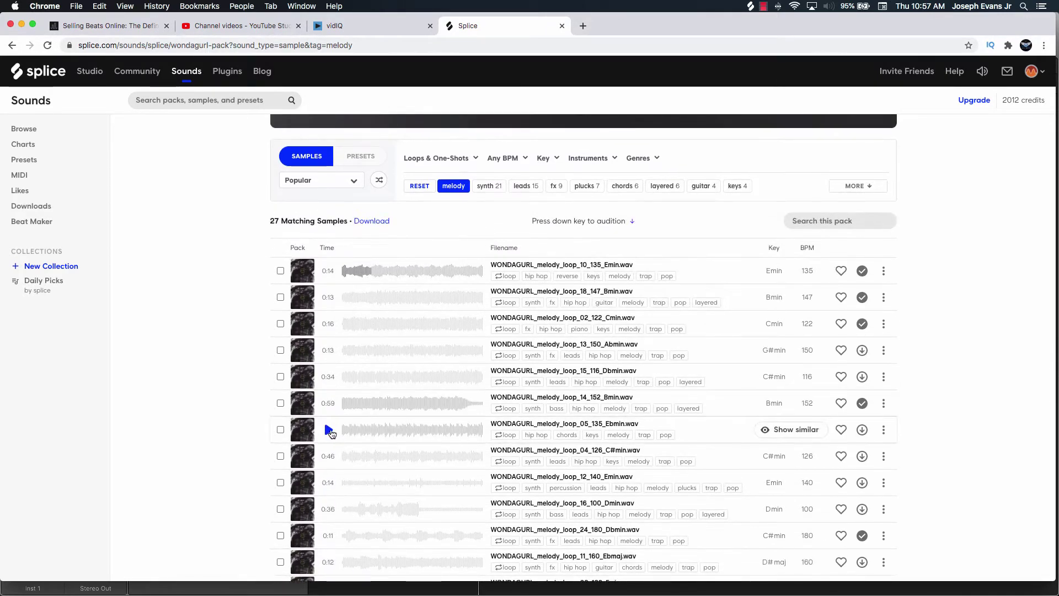
{"action": "left_click", "coordinate": [329, 431]}
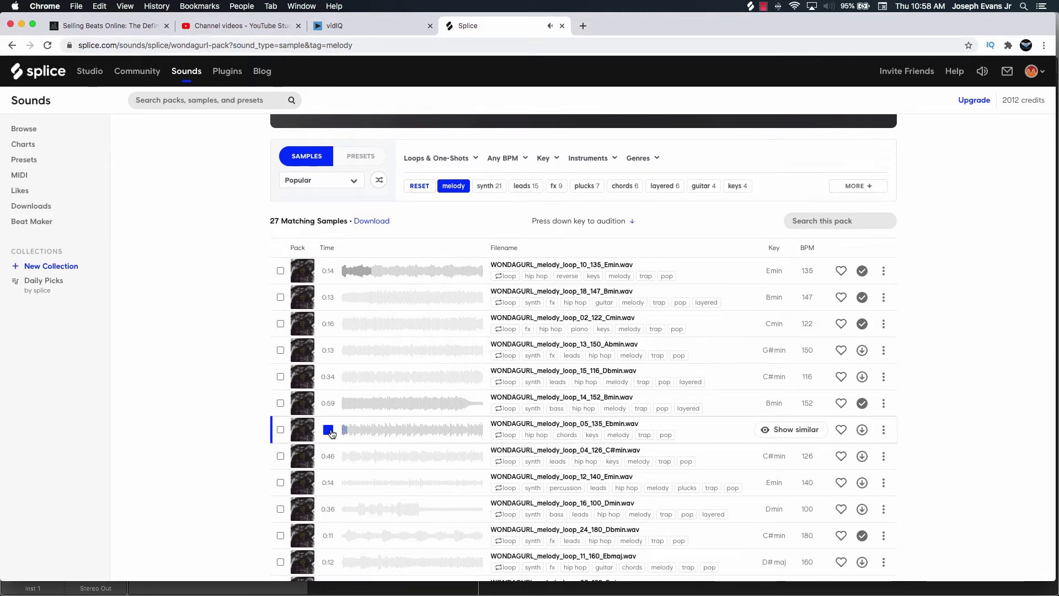
{"action": "scroll", "coordinate": [331, 434], "scroll_direction": "down", "scroll_amount": 4}
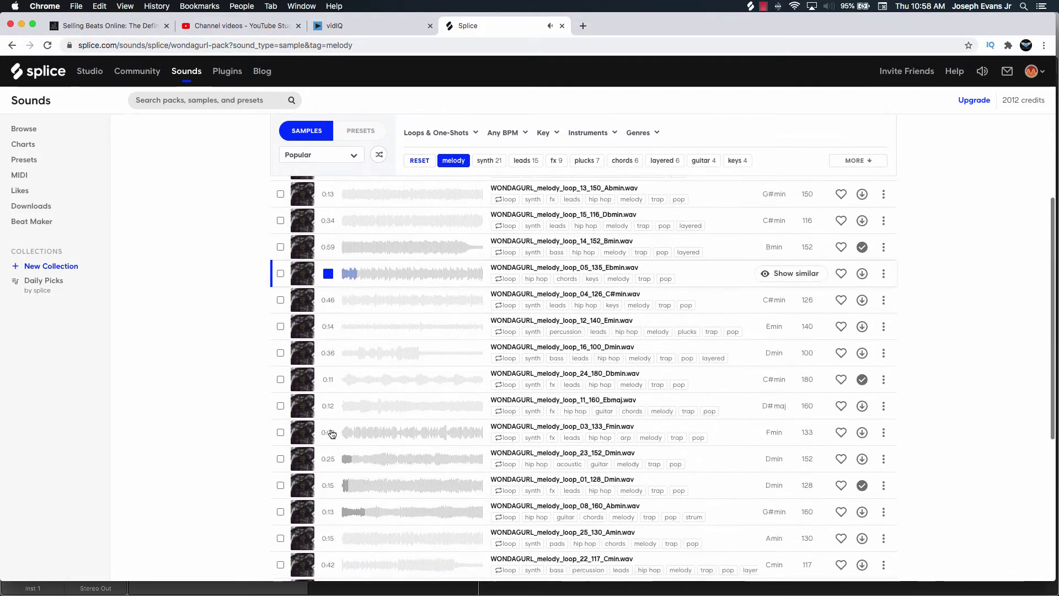
{"action": "scroll", "coordinate": [331, 434], "scroll_direction": "down", "scroll_amount": 1}
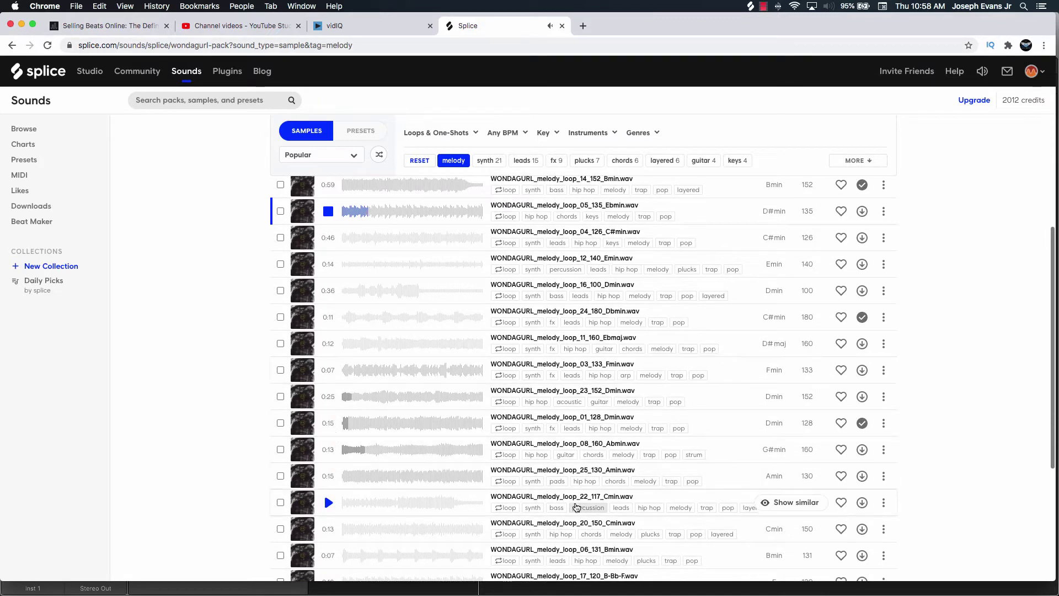
{"action": "scroll", "coordinate": [533, 496], "scroll_direction": "up", "scroll_amount": 5}
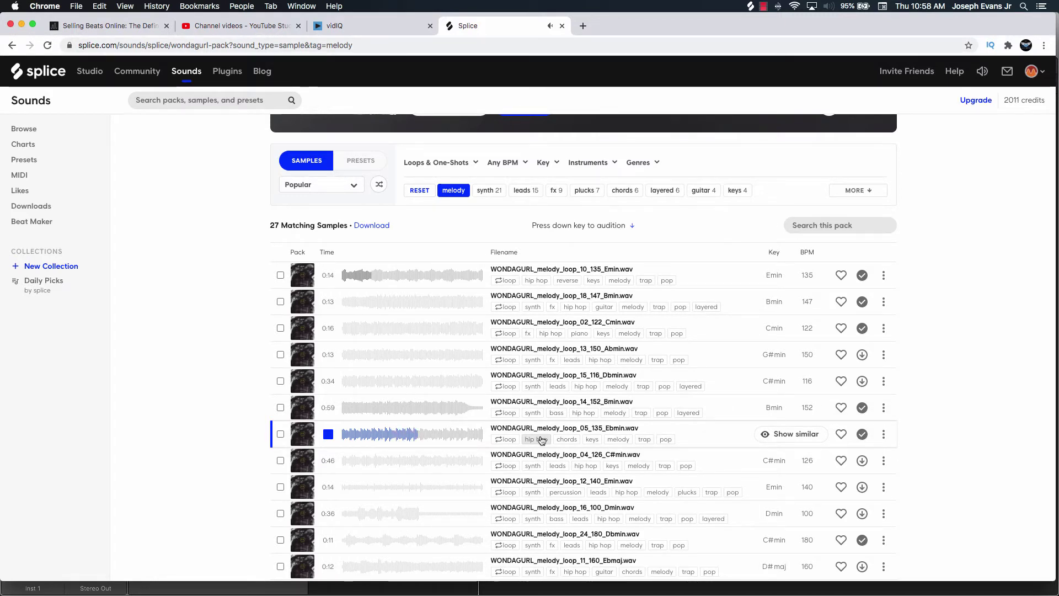
{"action": "left_click", "coordinate": [329, 437]}
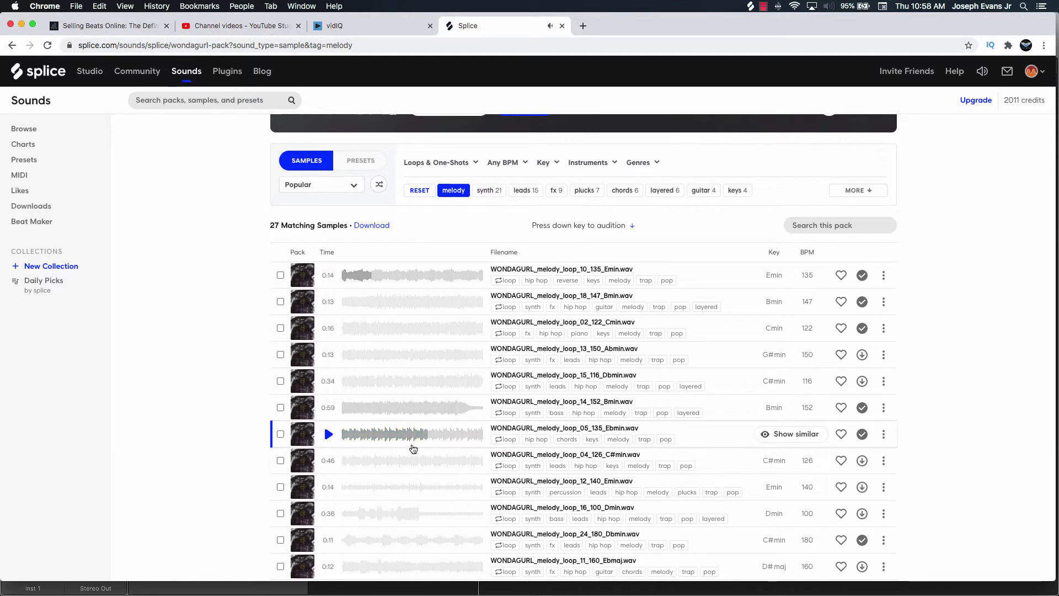
Look over the rest of the pack's melody loops, minimize the browser window and return to the Logic Pro X project
{"action": "scroll", "coordinate": [413, 428], "scroll_direction": "down", "scroll_amount": 5}
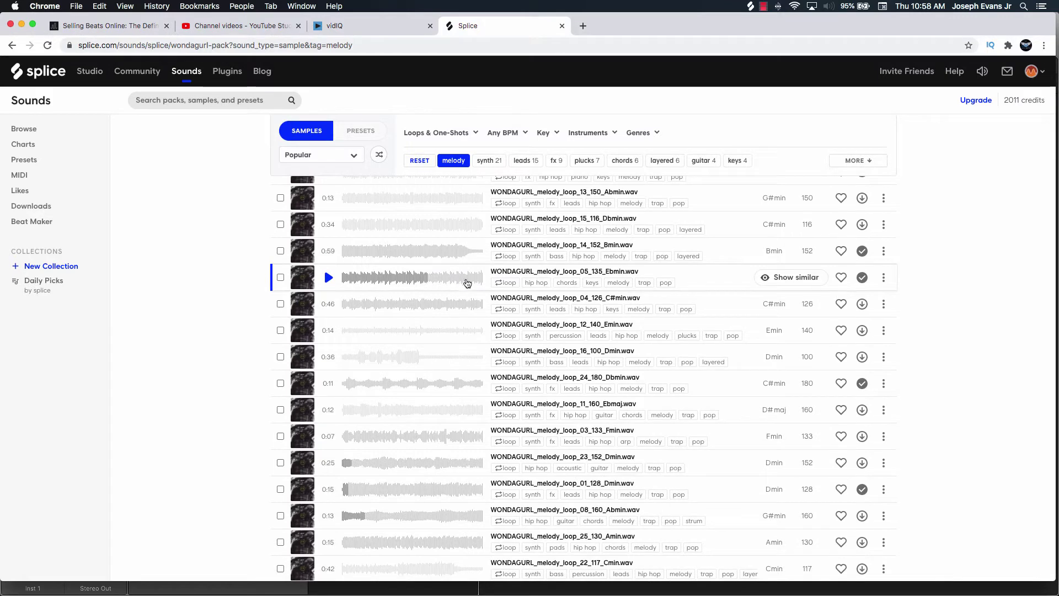
{"action": "scroll", "coordinate": [414, 367], "scroll_direction": "down", "scroll_amount": 5}
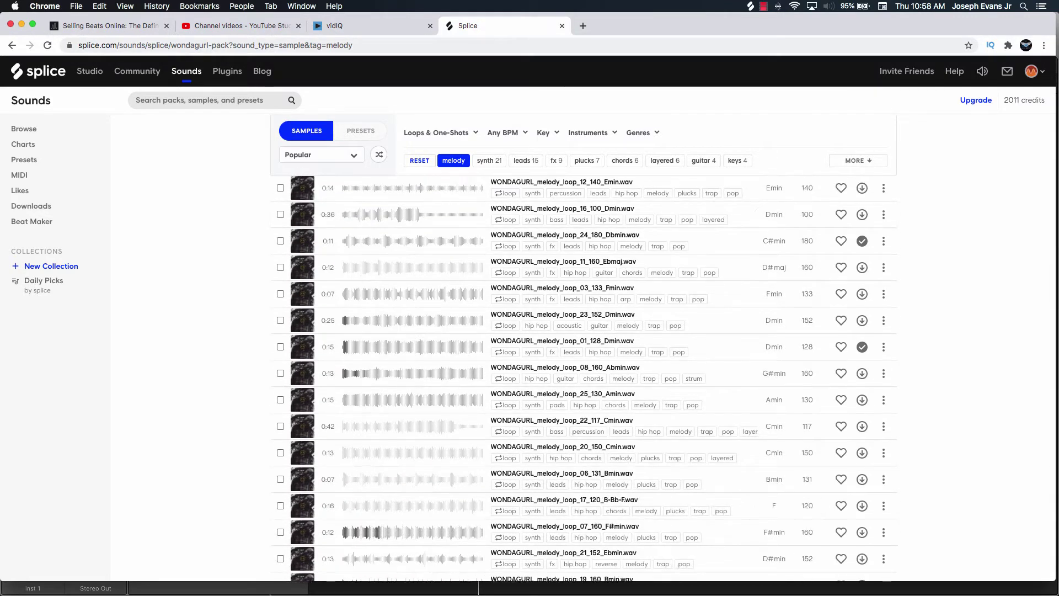
{"action": "left_click", "coordinate": [20, 26]}
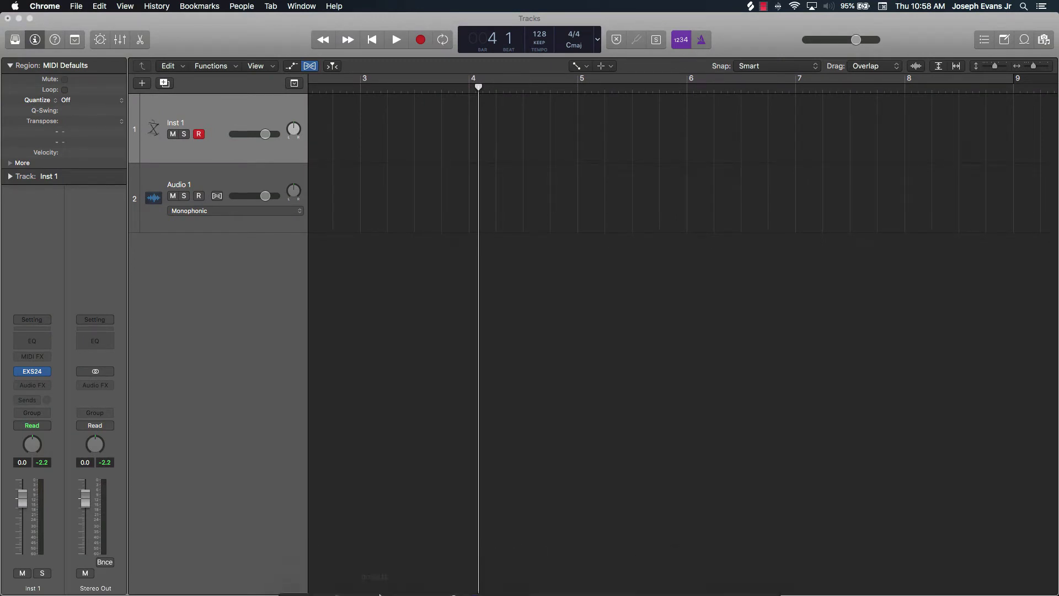
Switch to Splice, place WONDAGURL_melody_loop_05_135_Ebmin.wav at bar 1 of the Audio 1 track and import its tempo into the project
{"action": "left_click", "coordinate": [352, 582]}
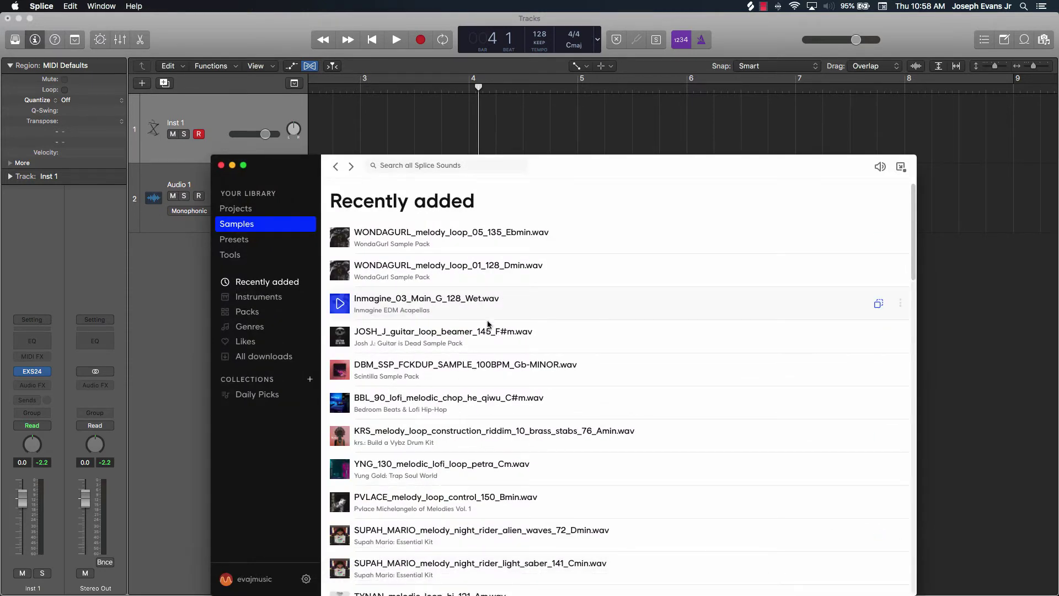
{"action": "left_click_drag", "start_coordinate": [597, 164], "coordinate": [794, 202]}
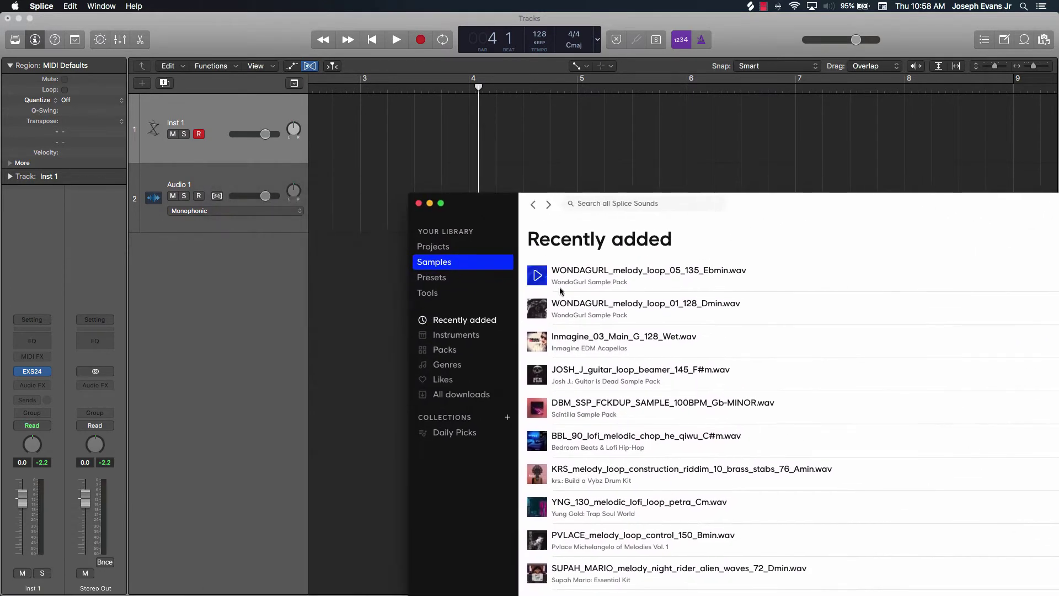
{"action": "mouse_move", "coordinate": [540, 286]}
{"action": "left_click", "coordinate": [540, 283]}
{"action": "left_click_drag", "start_coordinate": [549, 265], "coordinate": [318, 205]}
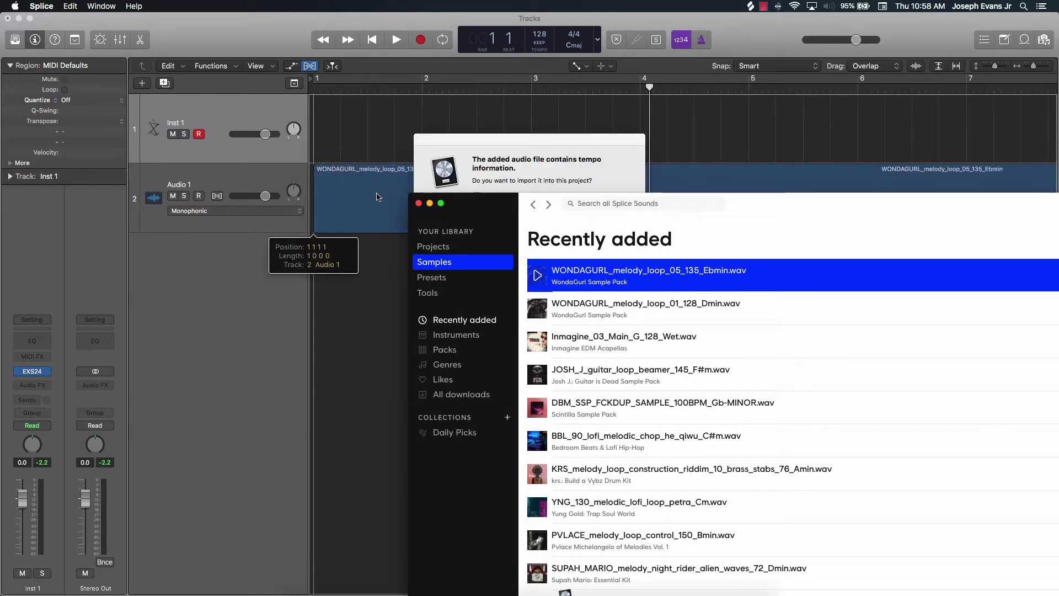
{"action": "left_click_drag", "start_coordinate": [471, 203], "coordinate": [475, 328]}
{"action": "left_click", "coordinate": [606, 214]}
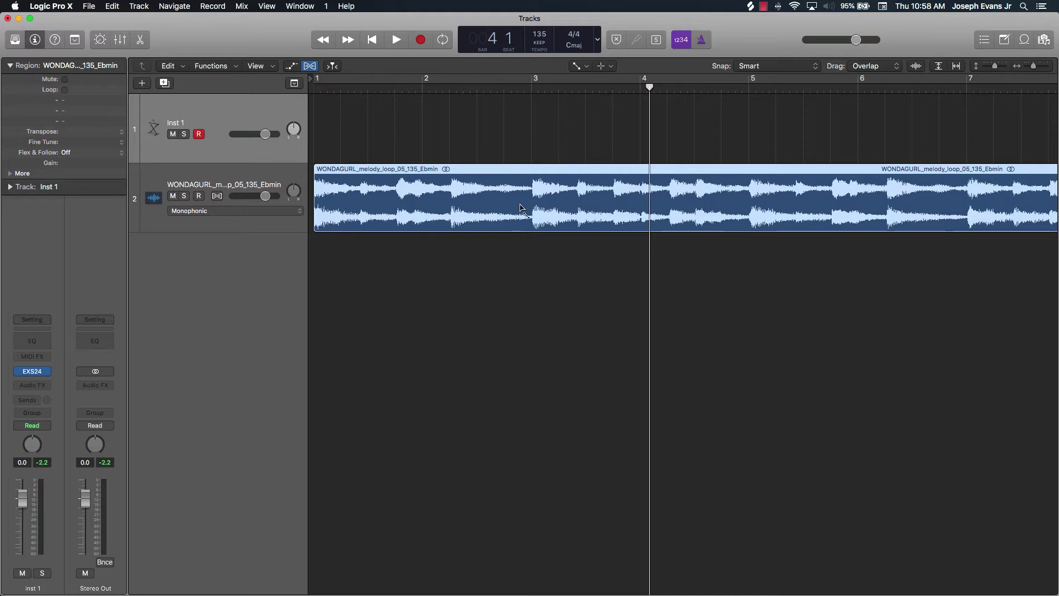
Audition the melody loop's chop starting near bar 2 beat 2, restarting playback from the same point several times
{"action": "scroll", "coordinate": [544, 207], "scroll_direction": "right", "scroll_amount": 15}
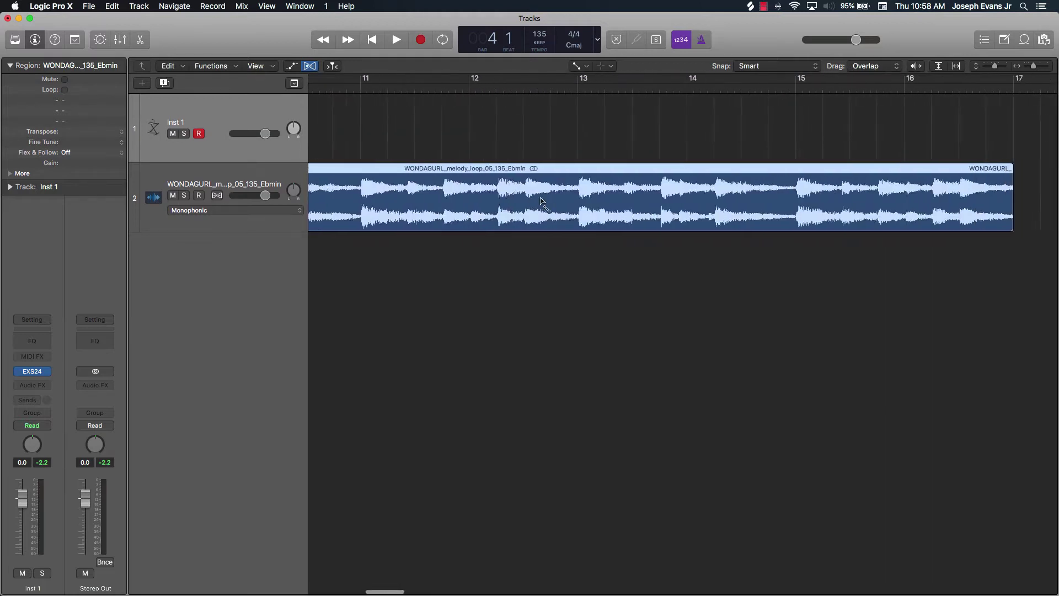
{"action": "scroll", "coordinate": [658, 205], "scroll_direction": "left", "scroll_amount": 15}
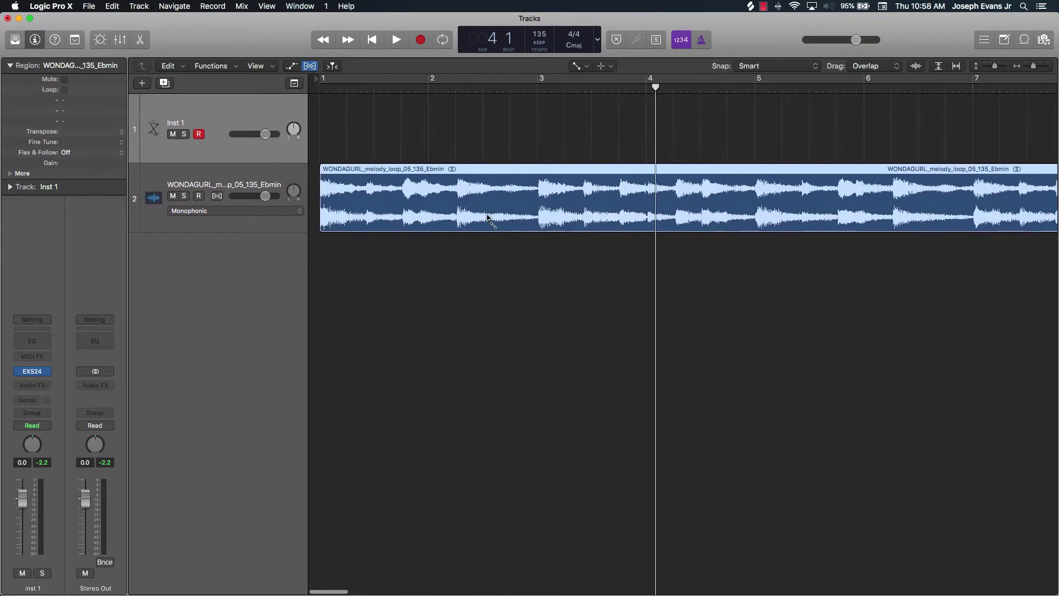
{"action": "left_click_drag", "start_coordinate": [650, 90], "coordinate": [449, 123]}
{"action": "key", "text": "space"}
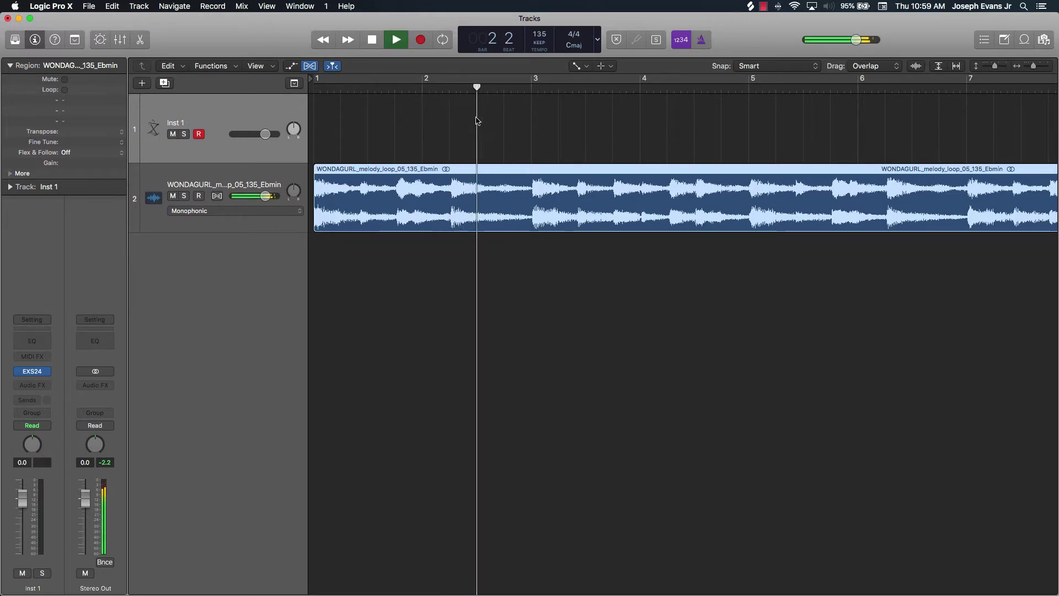
{"action": "key", "text": "space"}
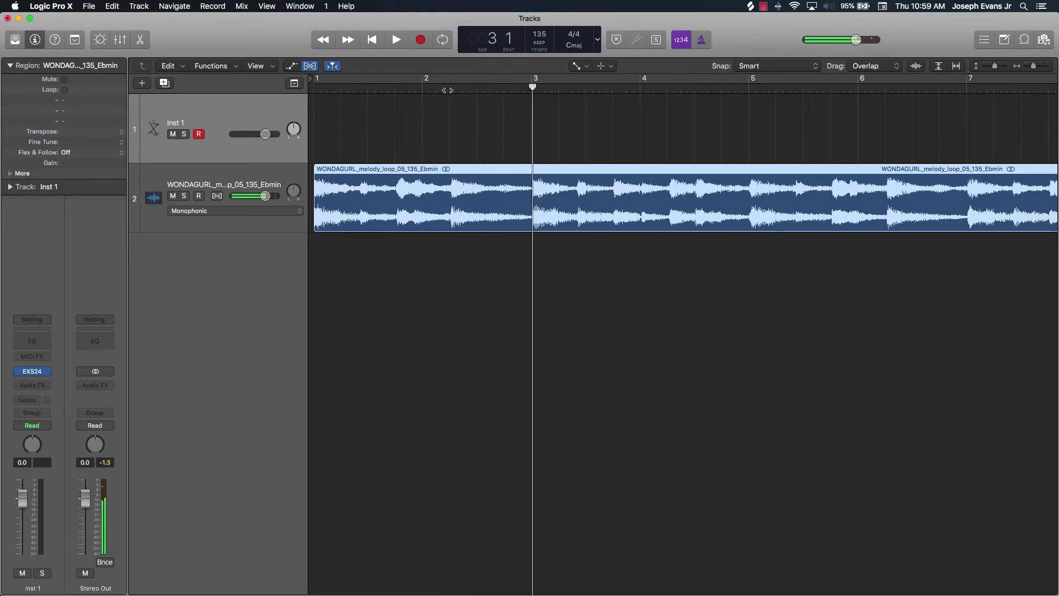
{"action": "key", "text": "space"}
{"action": "key", "text": "space"}
{"action": "key", "text": "space"}
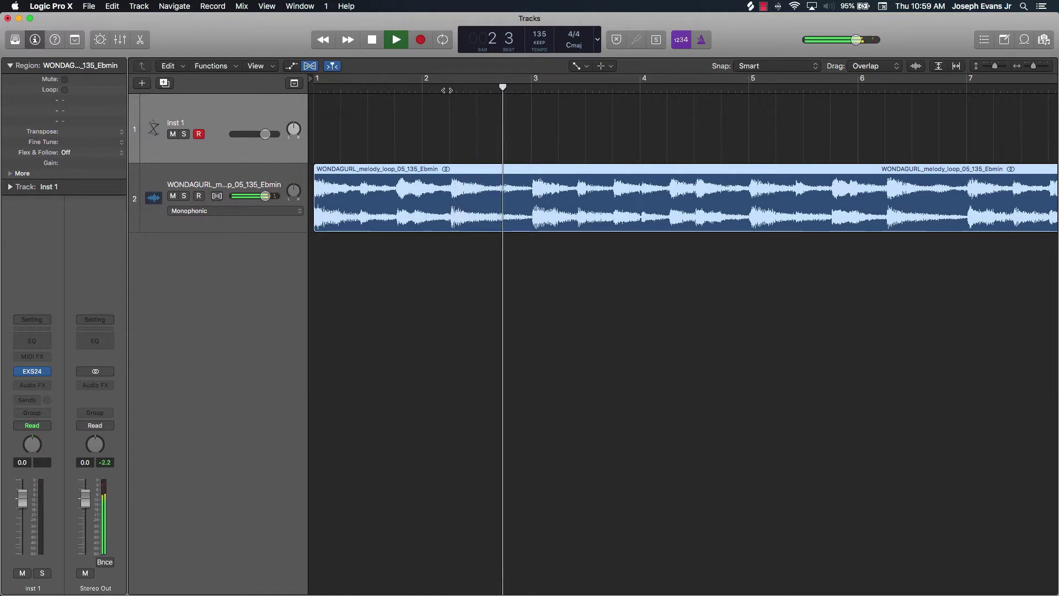
{"action": "left_click", "coordinate": [447, 90]}
{"action": "left_click", "coordinate": [447, 90]}
{"action": "key", "text": "space"}
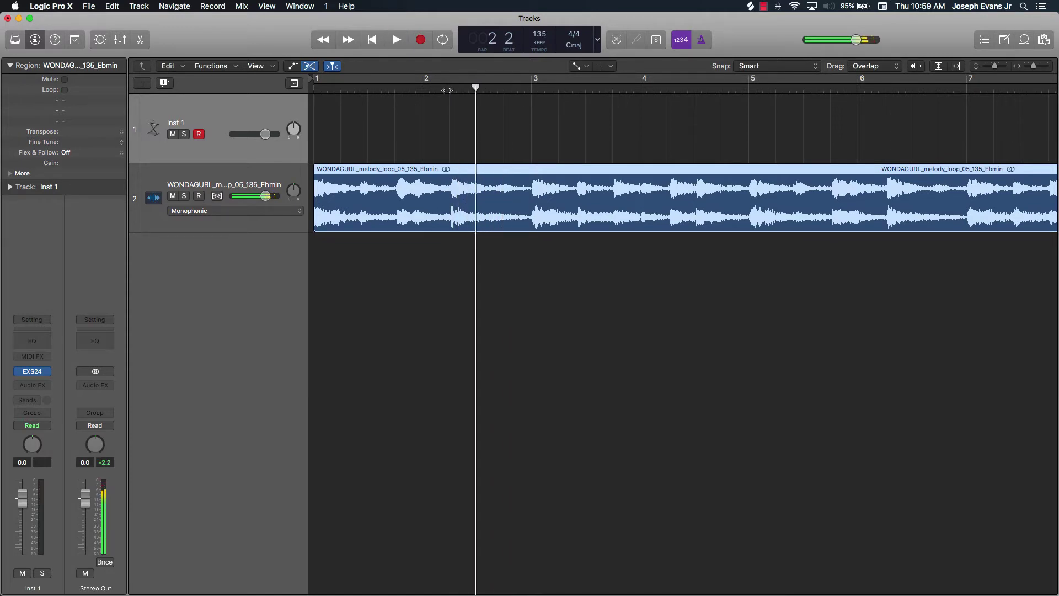
Audition the melody loop's chop starting near bar 1 beat 4 repeatedly, and stop playback
{"action": "left_click", "coordinate": [392, 92]}
{"action": "key", "text": "space"}
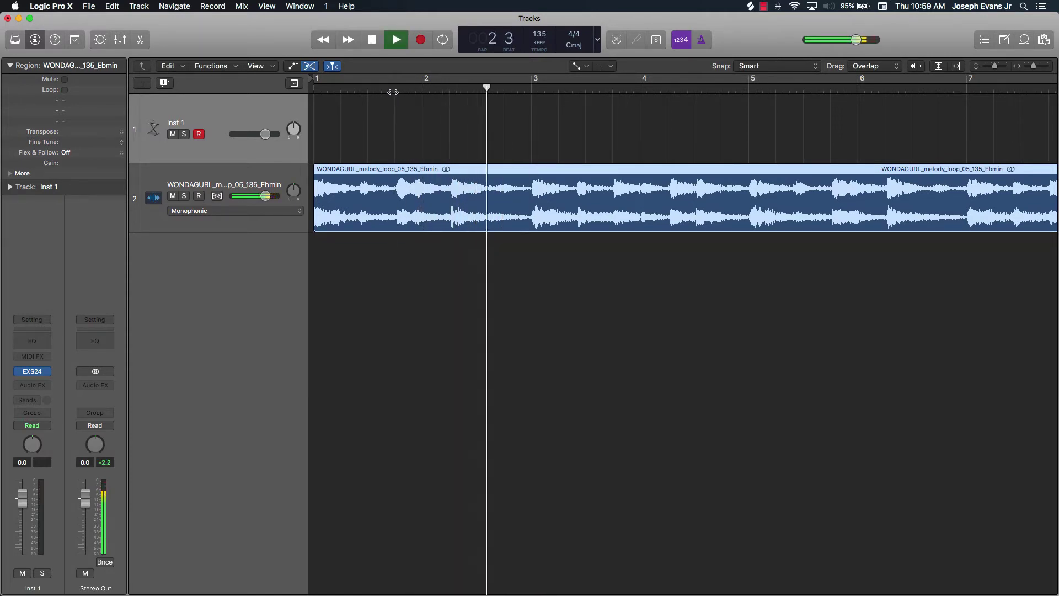
{"action": "left_click", "coordinate": [392, 92]}
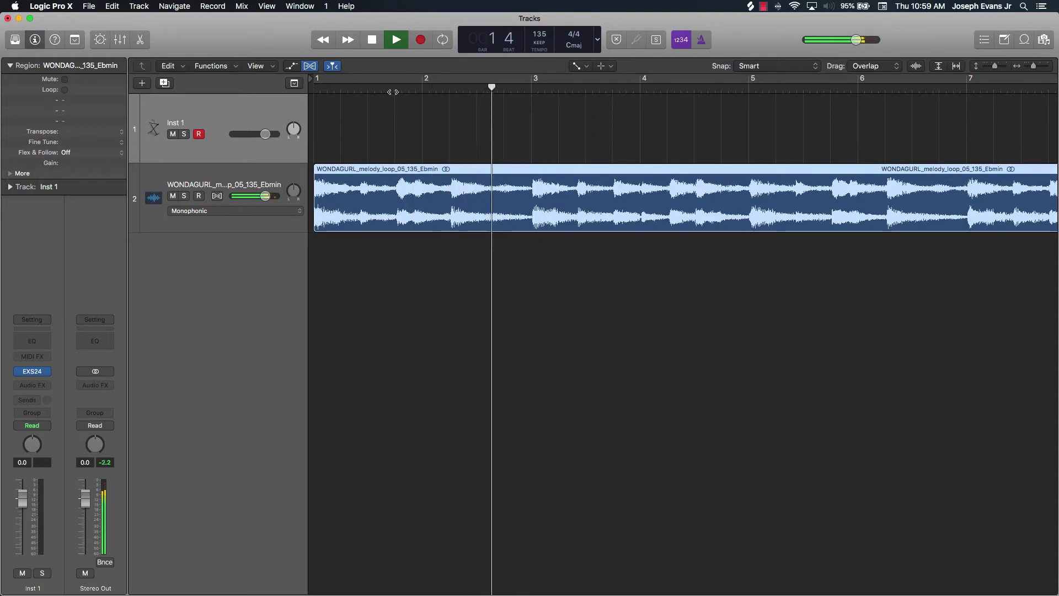
{"action": "left_click", "coordinate": [392, 92]}
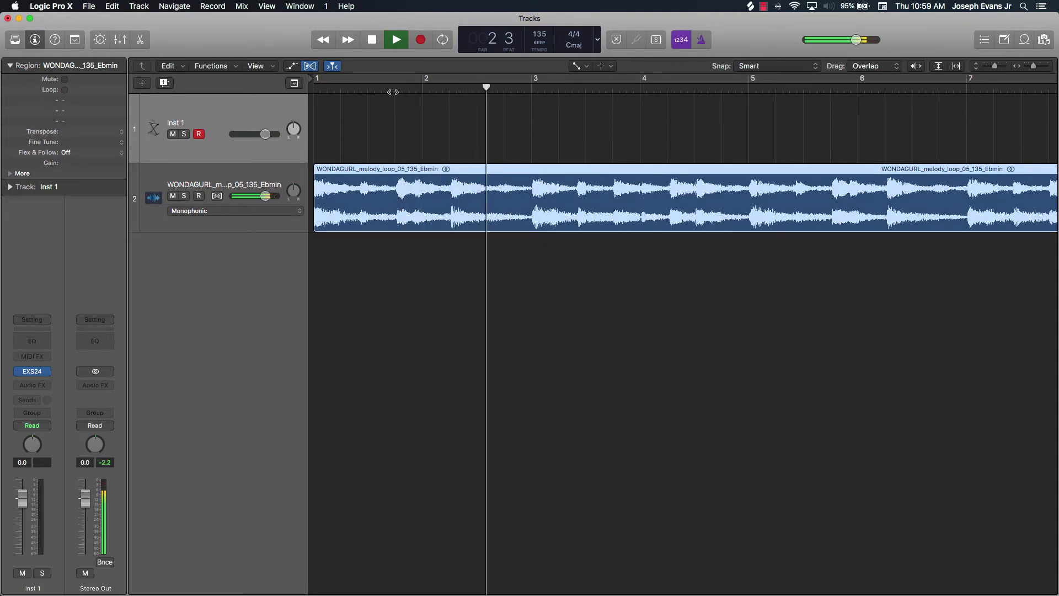
{"action": "left_click", "coordinate": [392, 92]}
{"action": "key", "text": "space"}
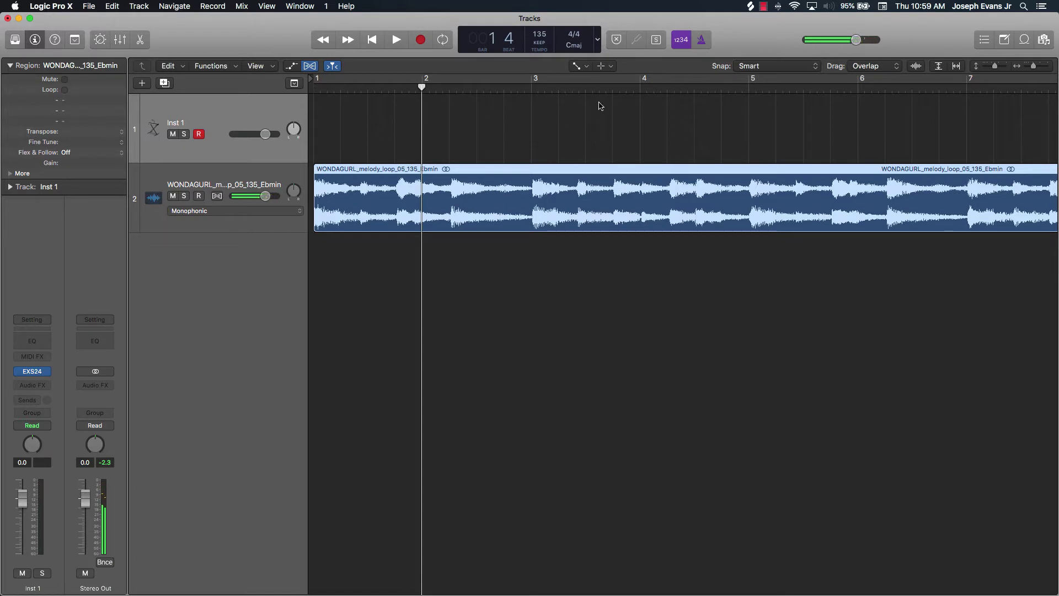
Audition the chops starting near bar 3 beat 4 and just before bar 5, and place the playhead at bar 4 beat 4
{"action": "double_click", "coordinate": [610, 90]}
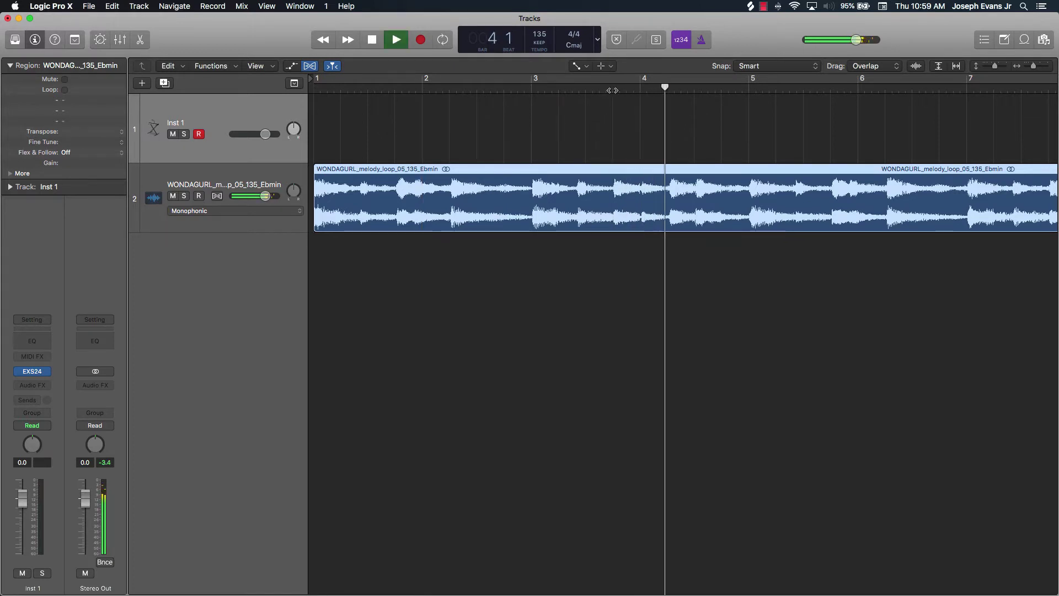
{"action": "left_click", "coordinate": [613, 89]}
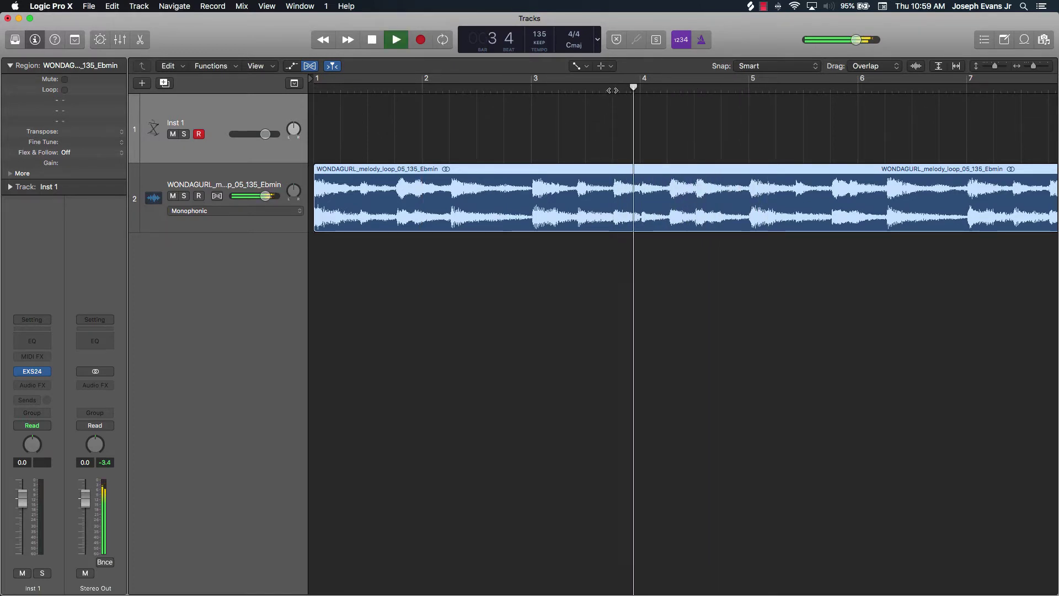
{"action": "key", "text": "space"}
{"action": "double_click", "coordinate": [746, 90]}
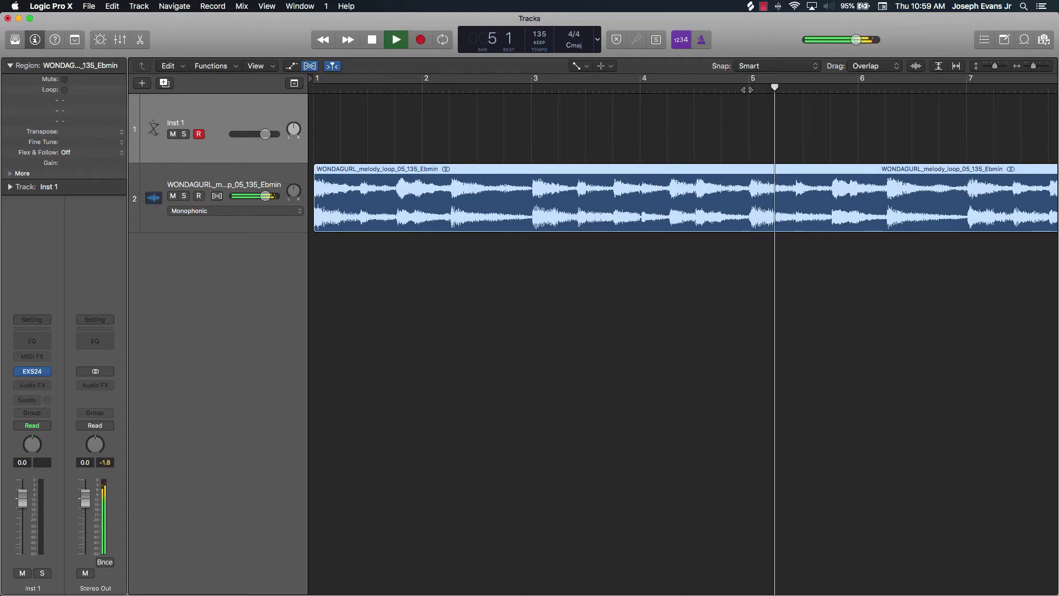
{"action": "left_click", "coordinate": [747, 90]}
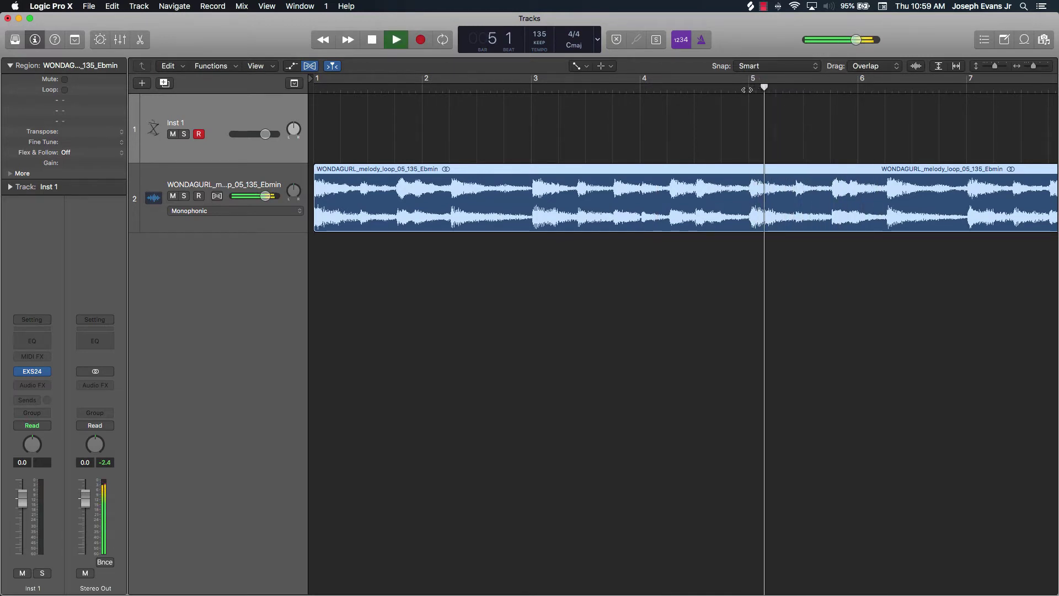
{"action": "key", "text": "space"}
{"action": "left_click", "coordinate": [747, 90]}
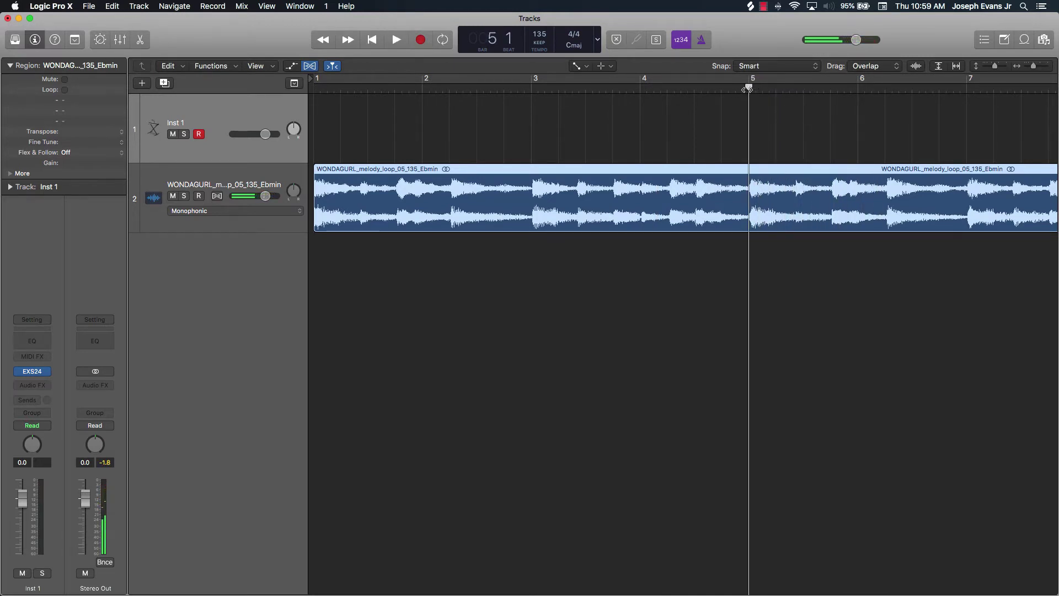
{"action": "key", "text": "space"}
{"action": "key", "text": "space"}
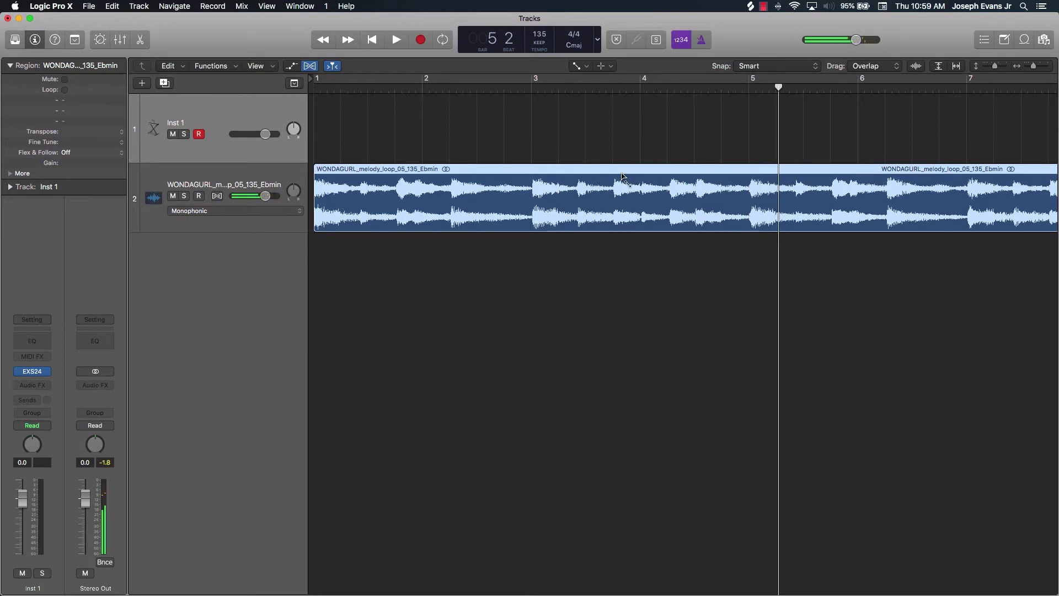
{"action": "key", "text": "super+Left"}
{"action": "key", "text": "super+Left"}
{"action": "key", "text": "super+Left"}
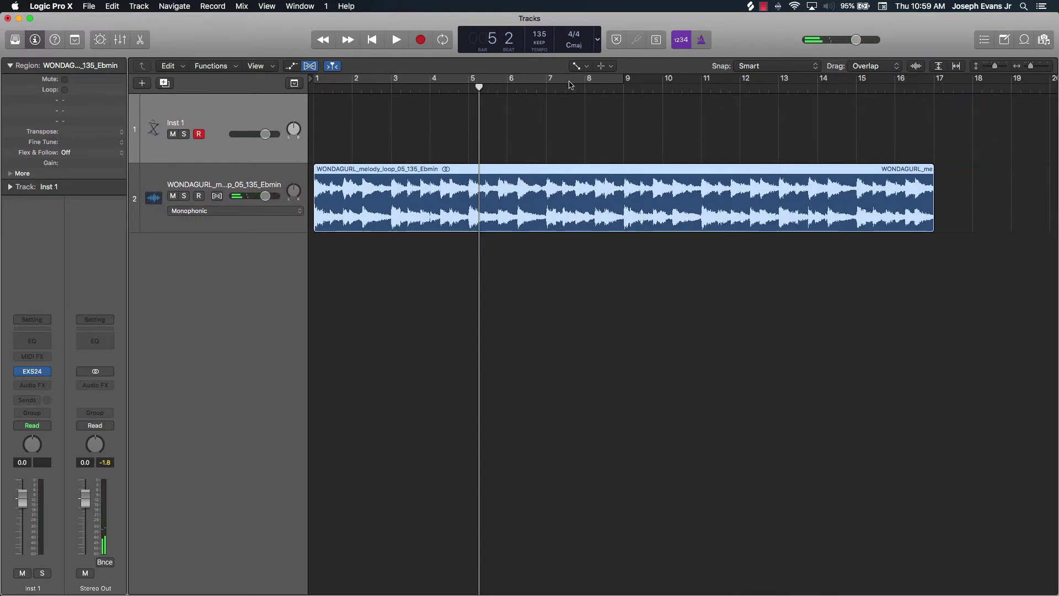
{"action": "mouse_move", "coordinate": [480, 88]}
{"action": "left_mouse_down"}
{"action": "mouse_move", "coordinate": [818, 87]}
{"action": "mouse_move", "coordinate": [460, 87]}
{"action": "left_mouse_up"}
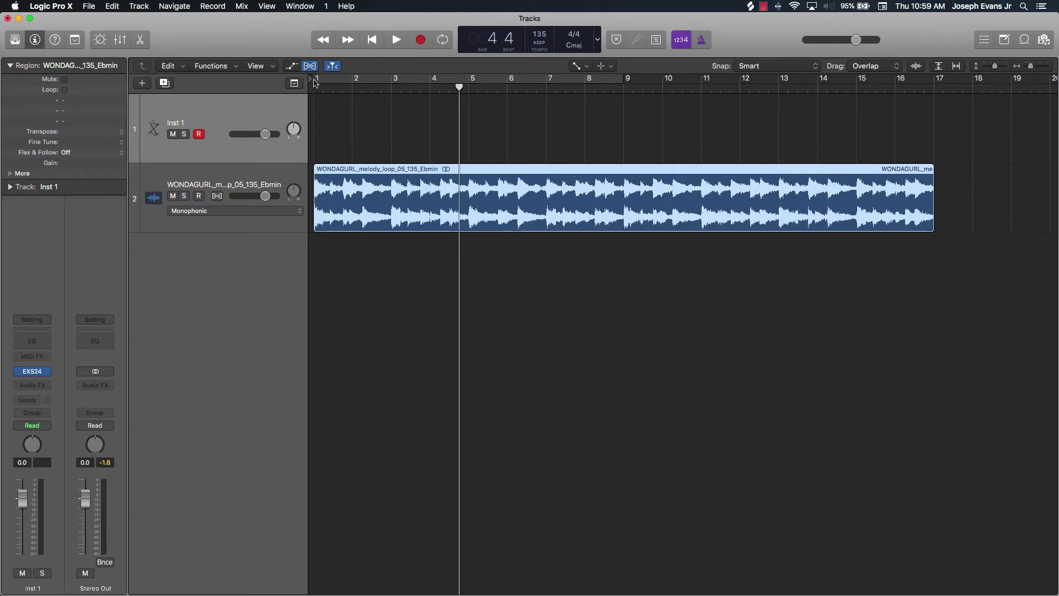
Switch to the Pointer tool and enable Flex on the melody loop track in Slicing (Auto) mode
{"action": "left_click", "coordinate": [311, 66]}
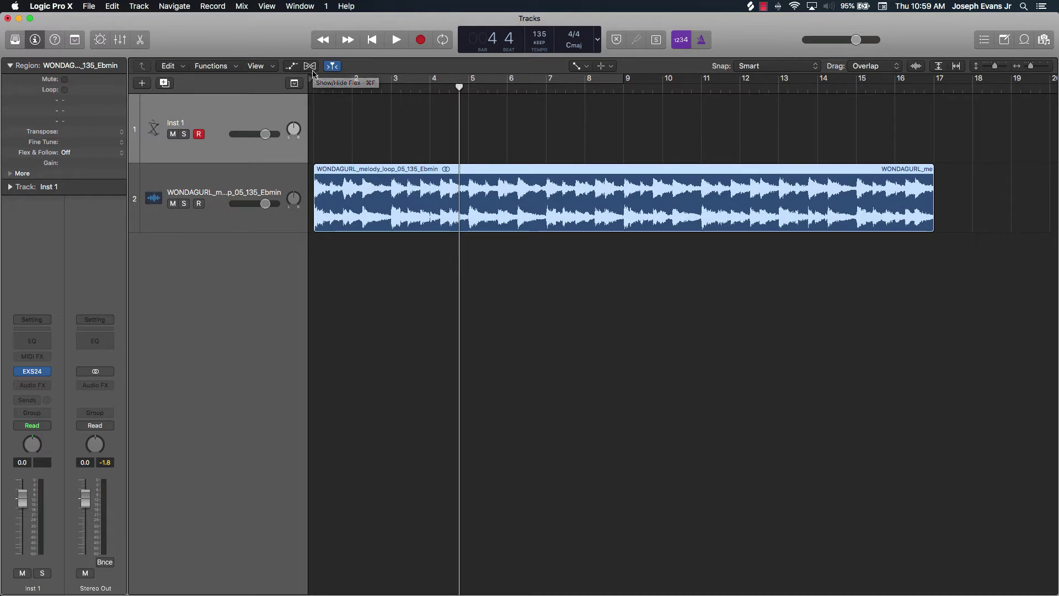
{"action": "key", "text": "Escape"}
{"action": "key", "text": "Escape"}
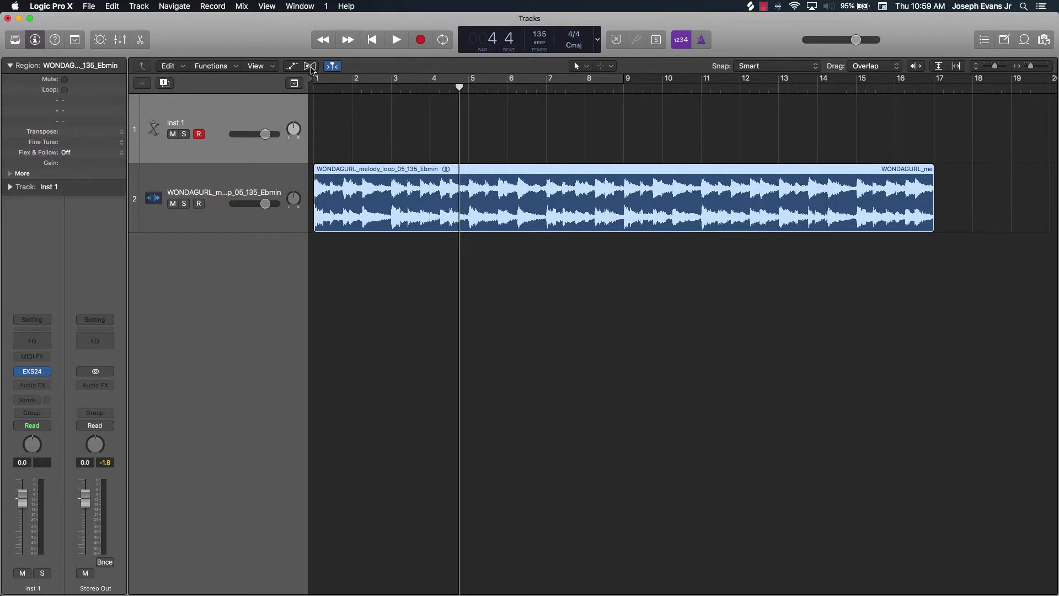
{"action": "left_click", "coordinate": [310, 66]}
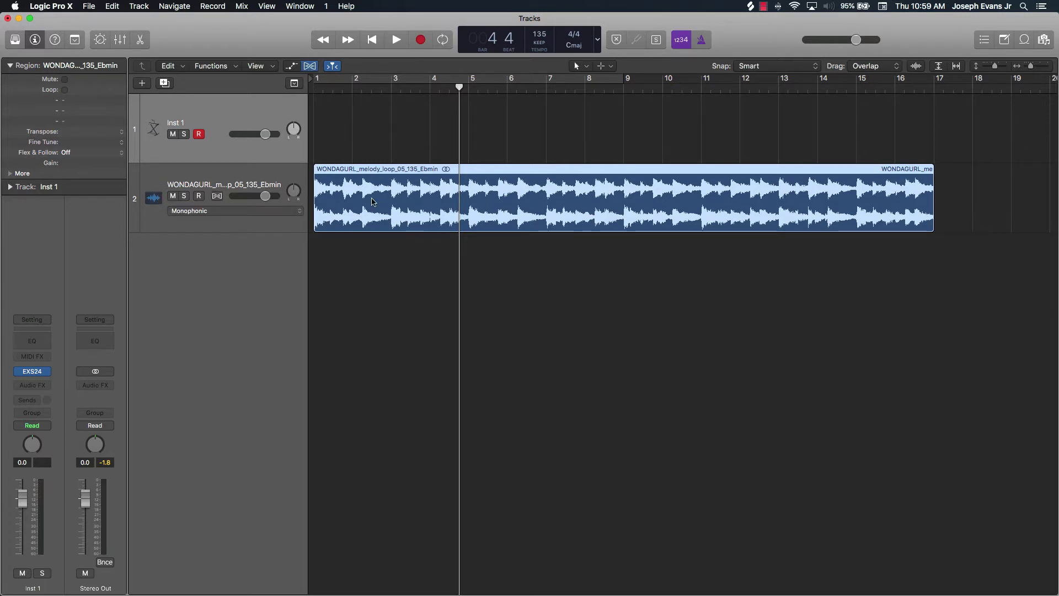
{"action": "left_click", "coordinate": [349, 191]}
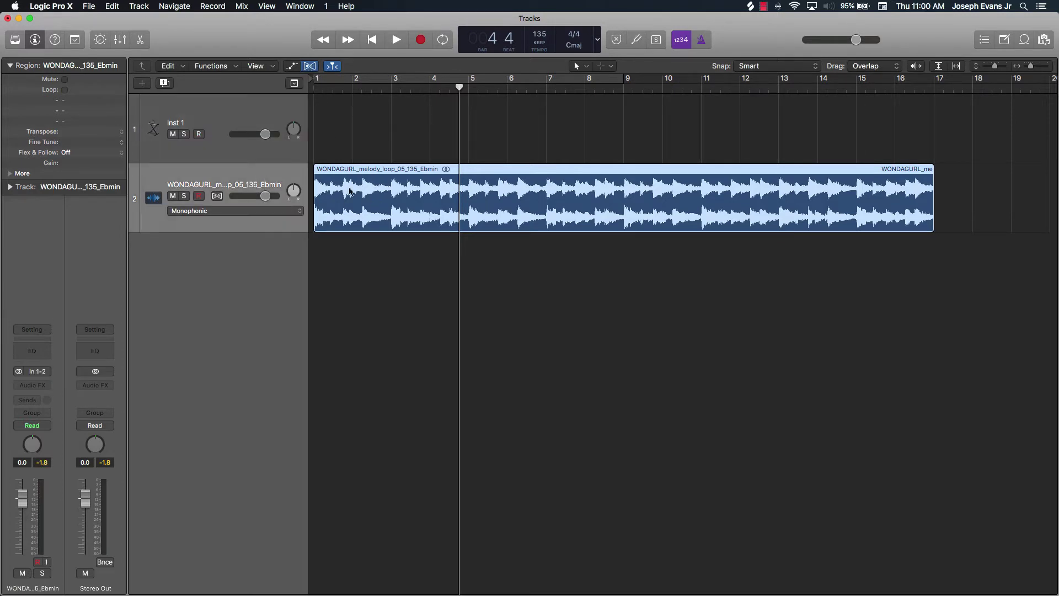
{"action": "left_click", "coordinate": [216, 196]}
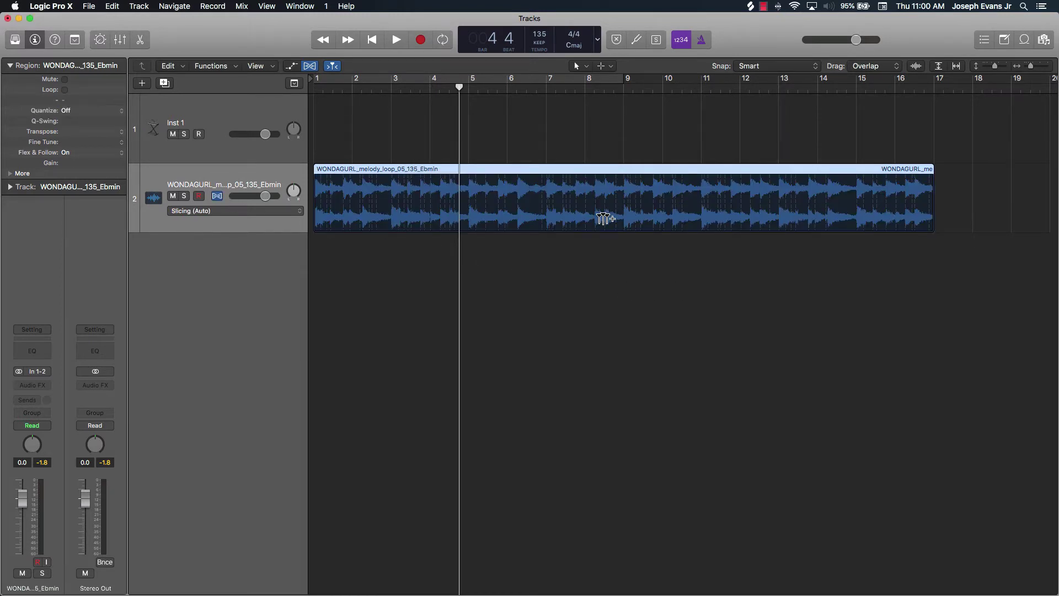
Place trial Flex markers on the melody loop's transients between bars 3 and 6
{"action": "scroll", "coordinate": [603, 218], "scroll_direction": "down", "scroll_amount": 5}
{"action": "scroll", "coordinate": [603, 218], "scroll_direction": "up", "scroll_amount": 10}
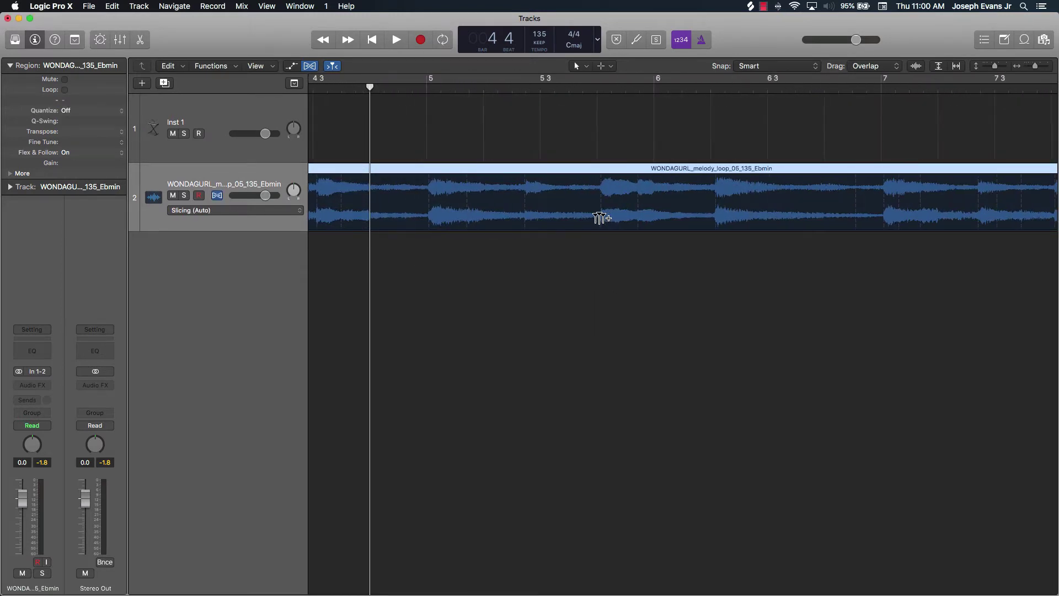
{"action": "scroll", "coordinate": [602, 219], "scroll_direction": "up", "scroll_amount": 4}
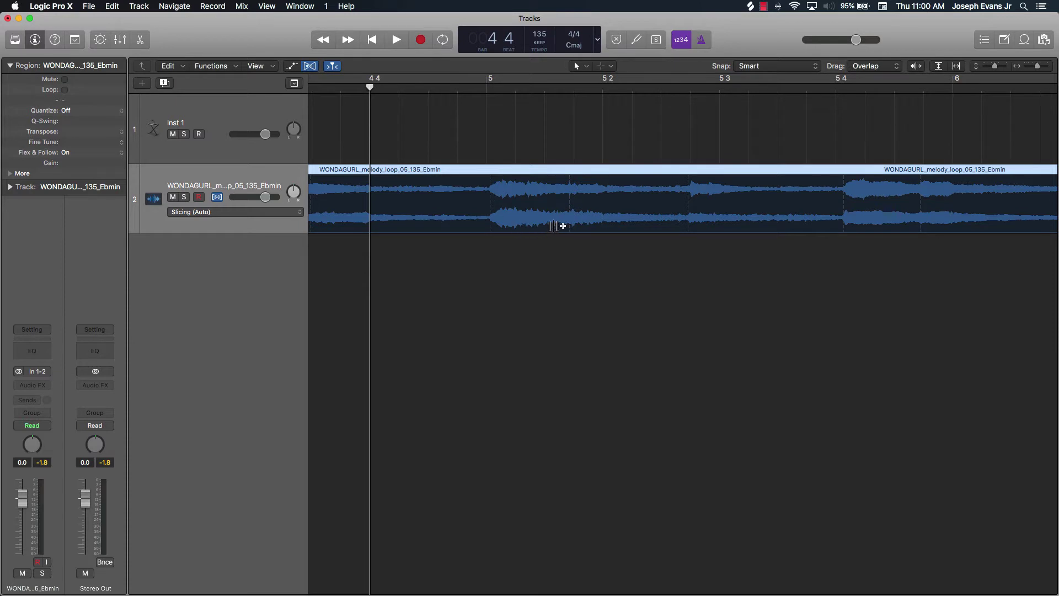
{"action": "scroll", "coordinate": [495, 196], "scroll_direction": "left", "scroll_amount": 10}
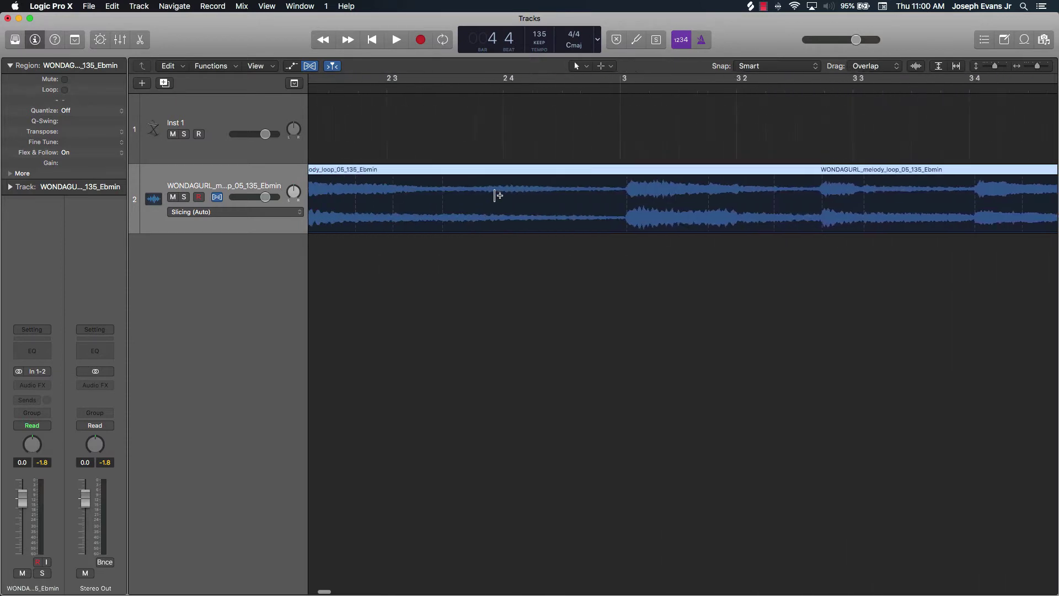
{"action": "scroll", "coordinate": [496, 196], "scroll_direction": "down", "scroll_amount": 10}
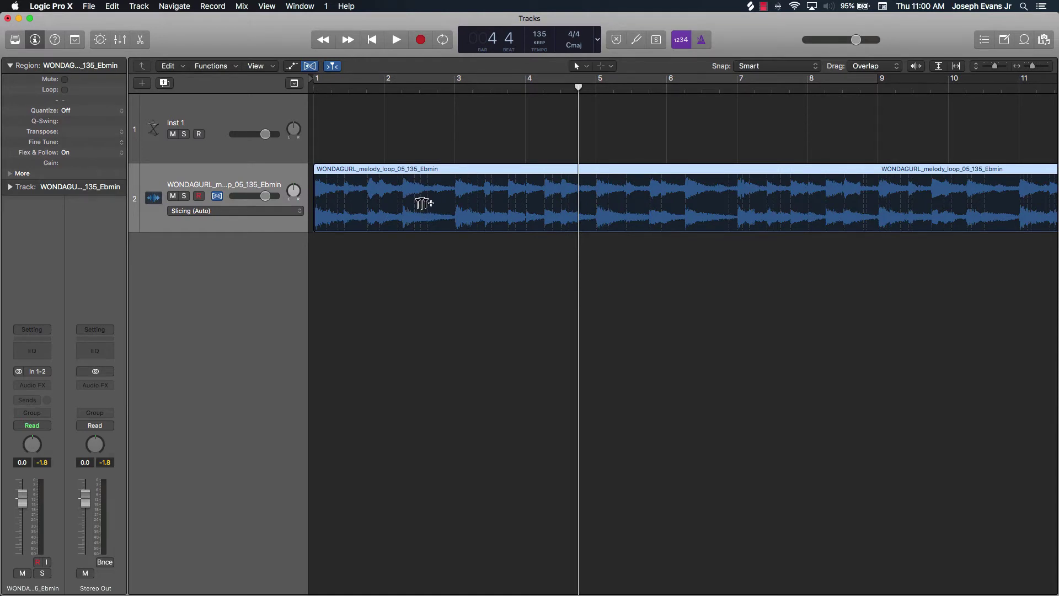
{"action": "key", "text": "super+Right"}
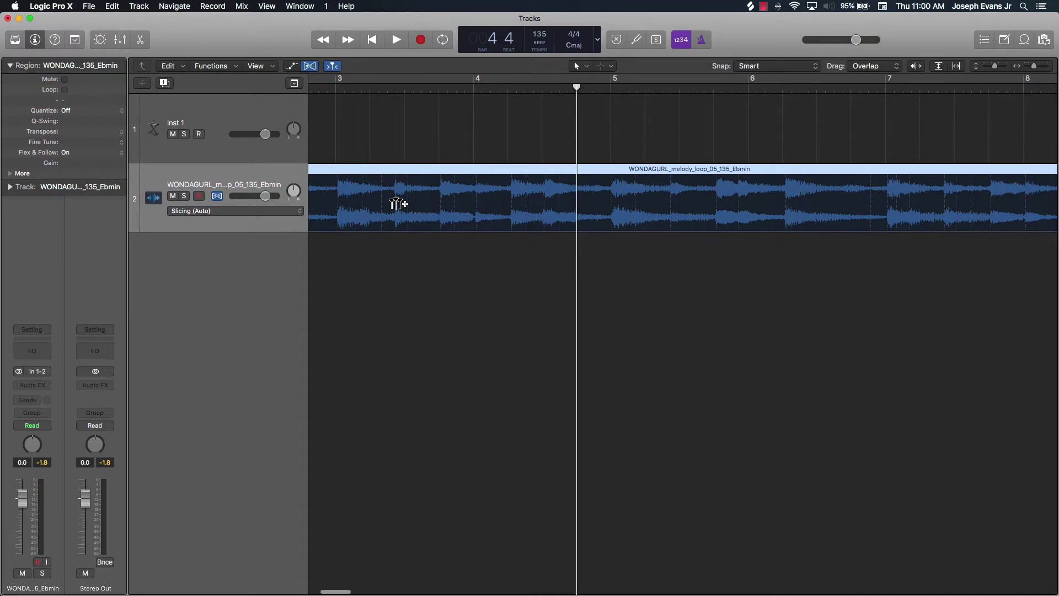
{"action": "left_click", "coordinate": [395, 204]}
{"action": "left_click", "coordinate": [526, 200]}
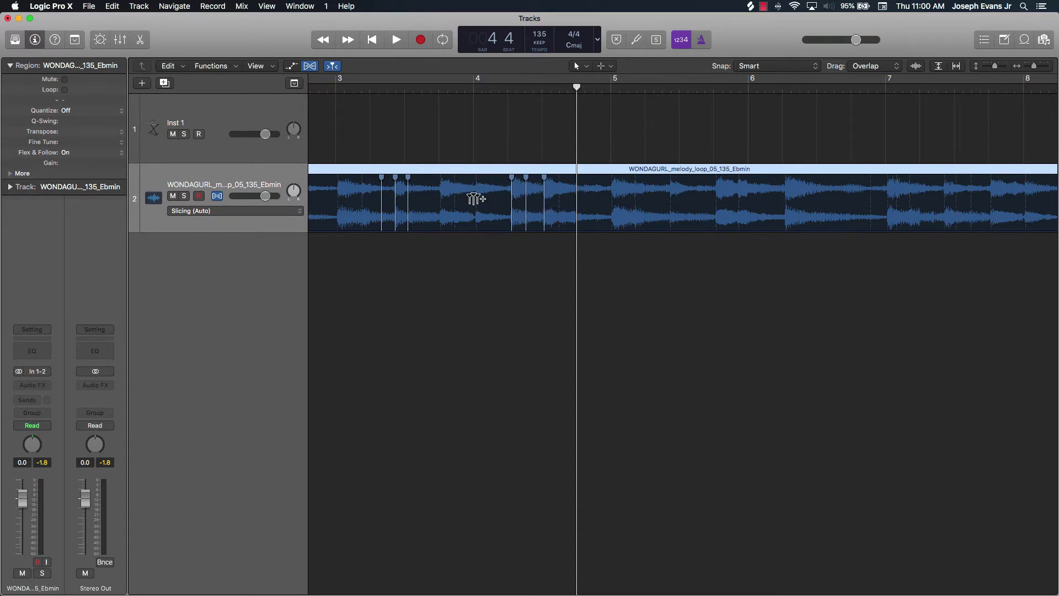
{"action": "left_click", "coordinate": [454, 202]}
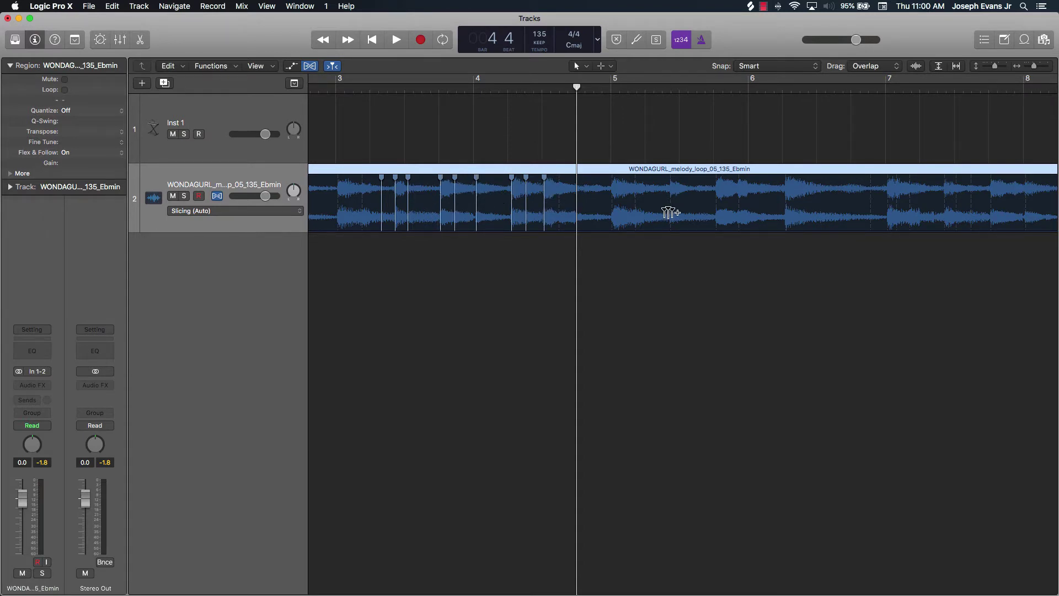
{"action": "left_click", "coordinate": [636, 208]}
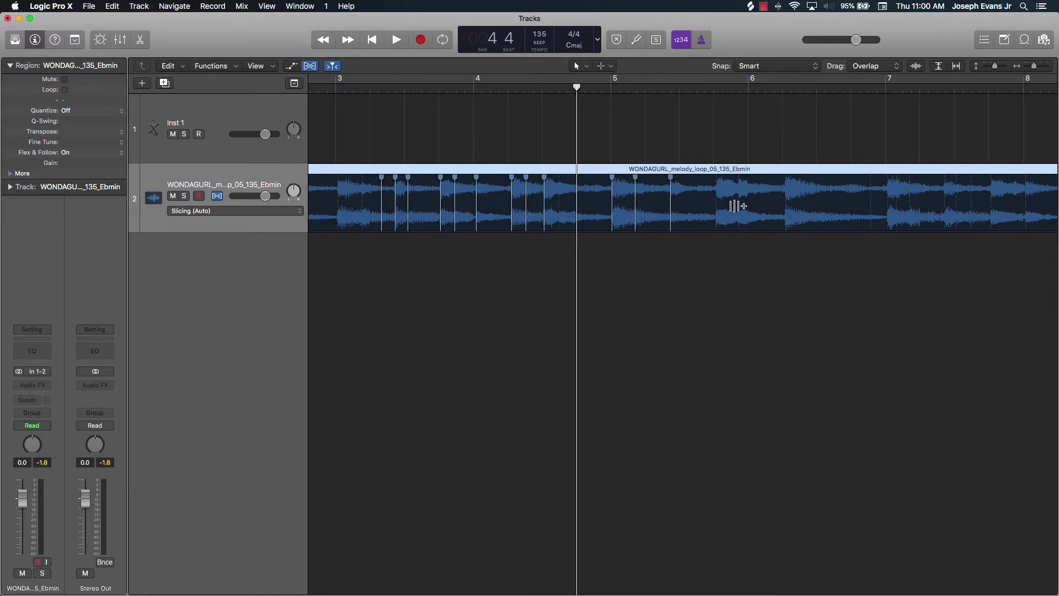
{"action": "left_click", "coordinate": [738, 206]}
Undo all the Flex markers just added to the melody loop
{"action": "key", "text": "super+z"}
{"action": "key", "text": "super+z"}
{"action": "key", "text": "super+z"}
{"action": "key", "text": "super+z"}
{"action": "key", "text": "super+z"}
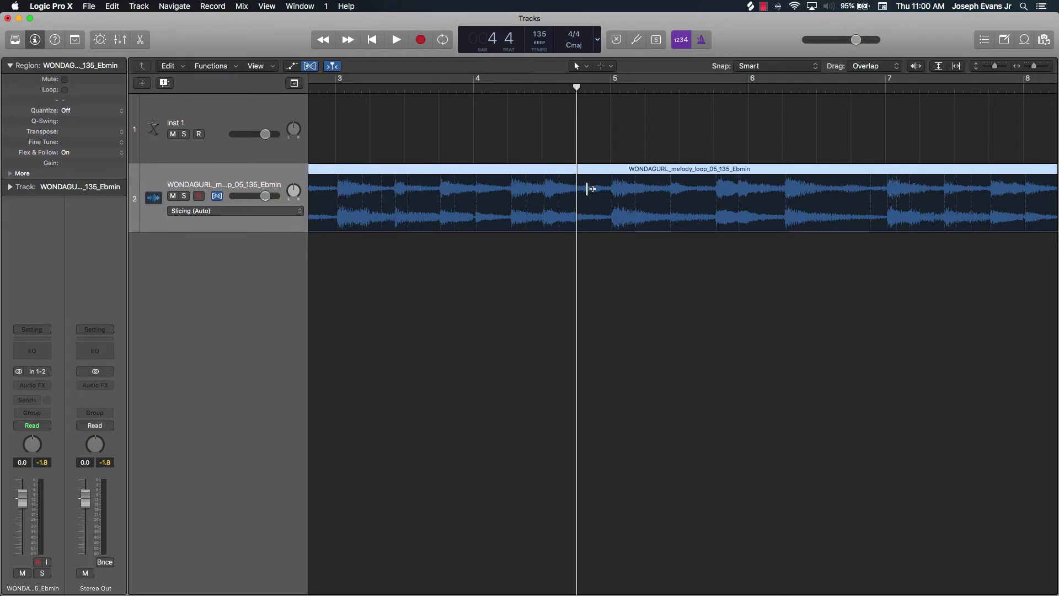
Play the melody loop from bar 1 and stop just before bar 3
{"action": "key", "text": "Return"}
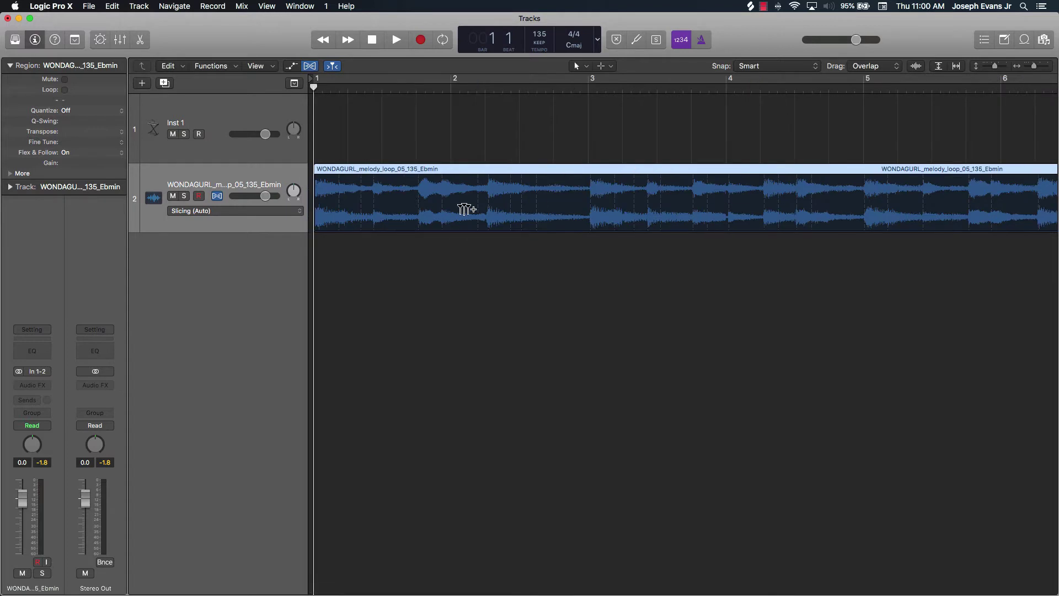
{"action": "key", "text": "space"}
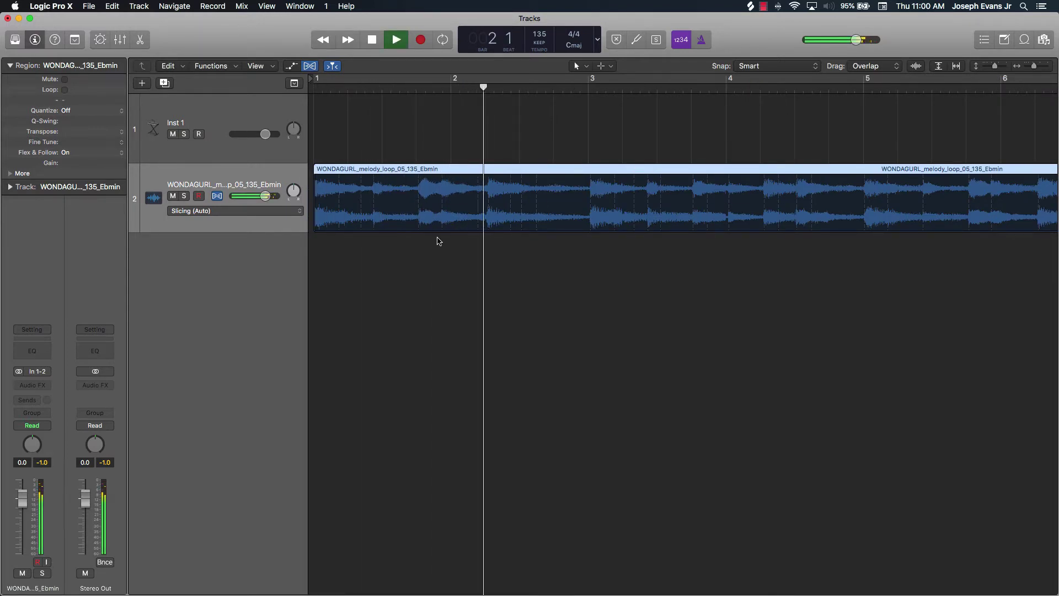
{"action": "key", "text": "space"}
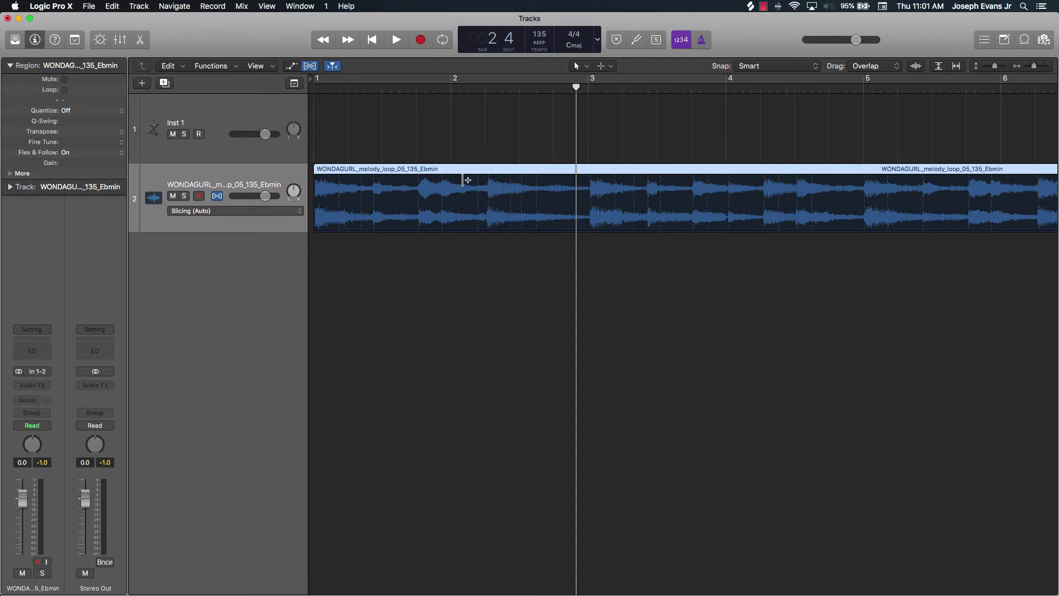
Add single Flex markers to the melody loop near bar 1 beat 4 and at the bar 3 transient, removing the misplaced one after bar 3
{"action": "left_click", "coordinate": [419, 181]}
{"action": "left_click", "coordinate": [601, 188]}
{"action": "scroll", "coordinate": [601, 174], "scroll_direction": "up", "scroll_amount": 5}
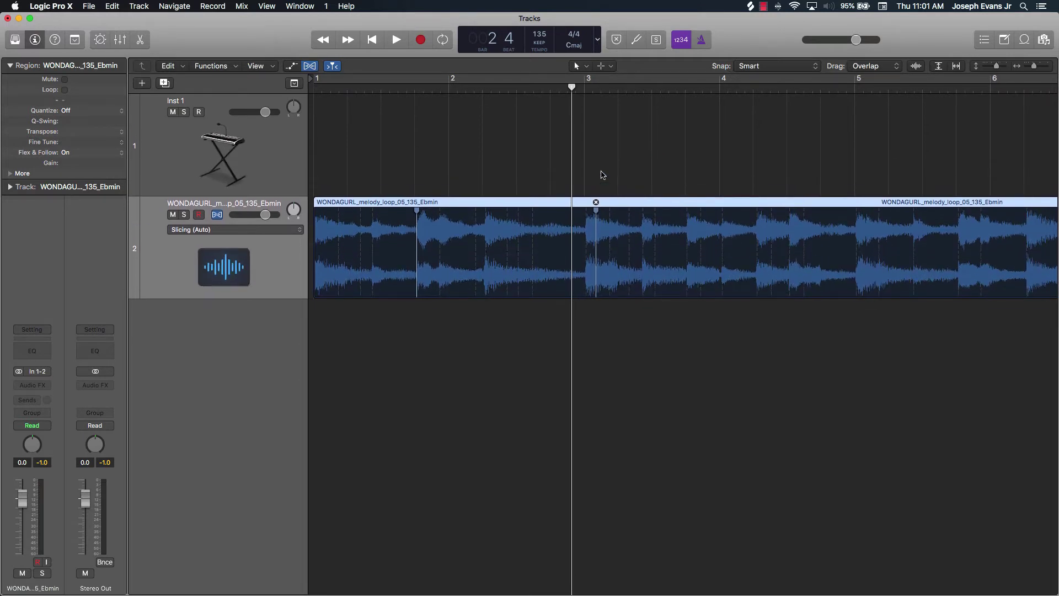
{"action": "scroll", "coordinate": [602, 174], "scroll_direction": "up", "scroll_amount": 3}
{"action": "left_click", "coordinate": [602, 214]}
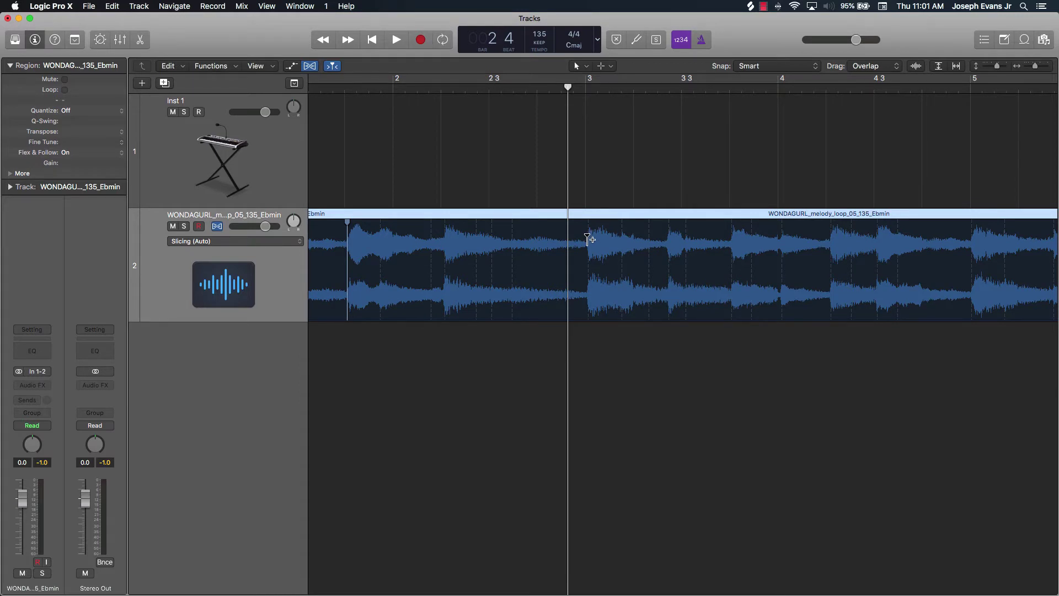
{"action": "left_click", "coordinate": [587, 239]}
Audition the chop from the Flex marker near bar 1 beat 4, stopping just before bar 3
{"action": "left_click", "coordinate": [344, 88]}
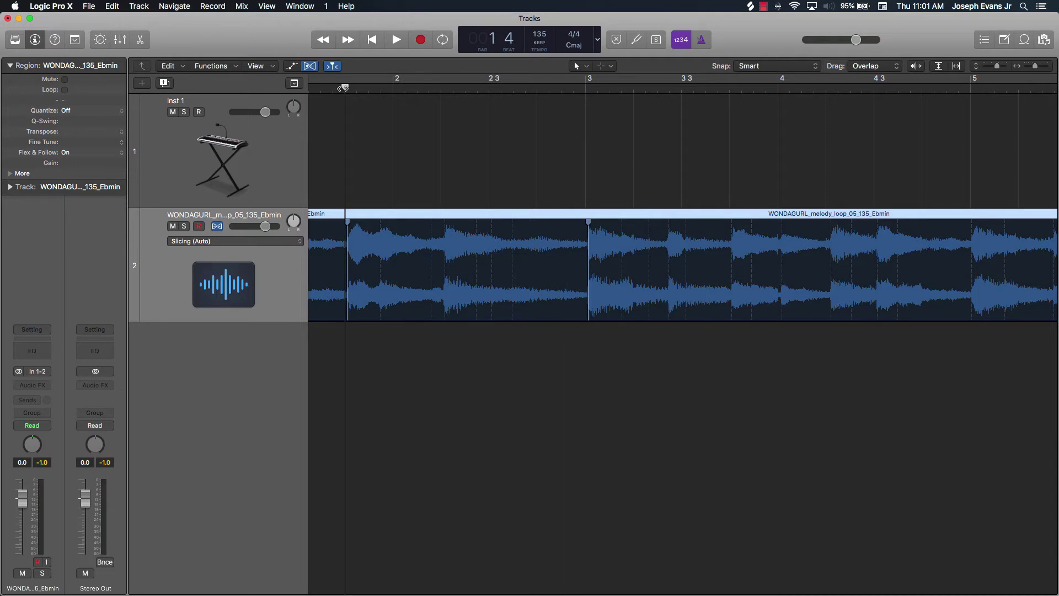
{"action": "key", "text": "space"}
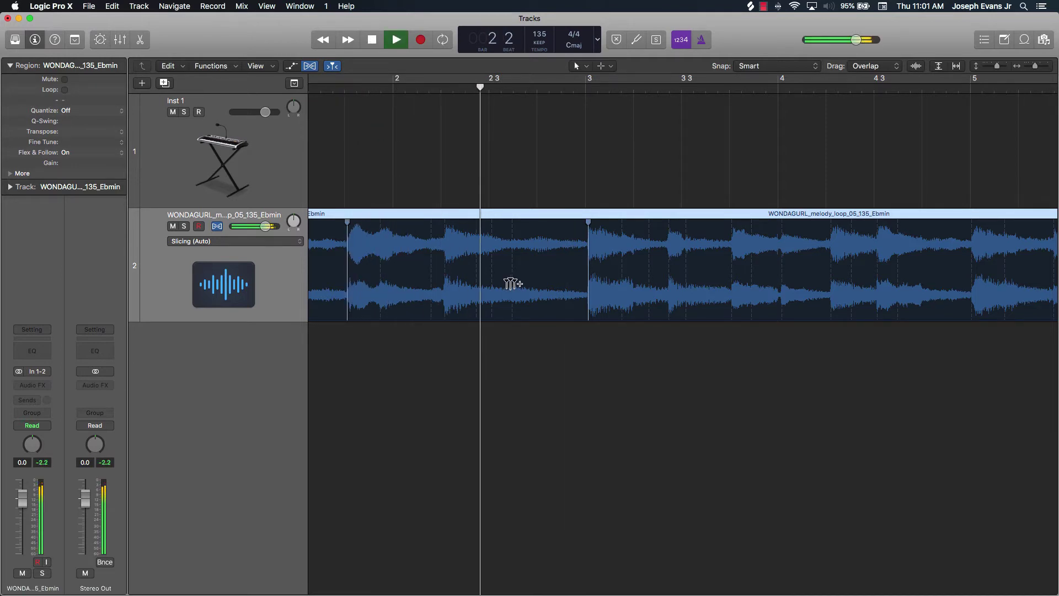
{"action": "key", "text": "space"}
Audition the melody loop from just before bar 3, restart from near bar 3 beat 4, and stop before bar 5
{"action": "scroll", "coordinate": [463, 268], "scroll_direction": "left", "scroll_amount": 4}
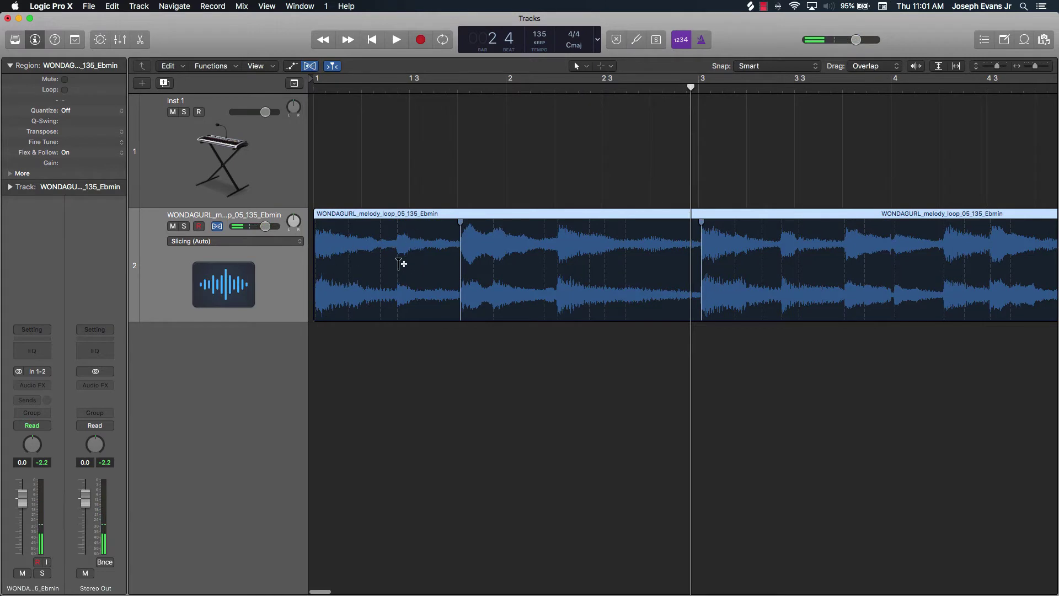
{"action": "scroll", "coordinate": [399, 263], "scroll_direction": "right", "scroll_amount": 12}
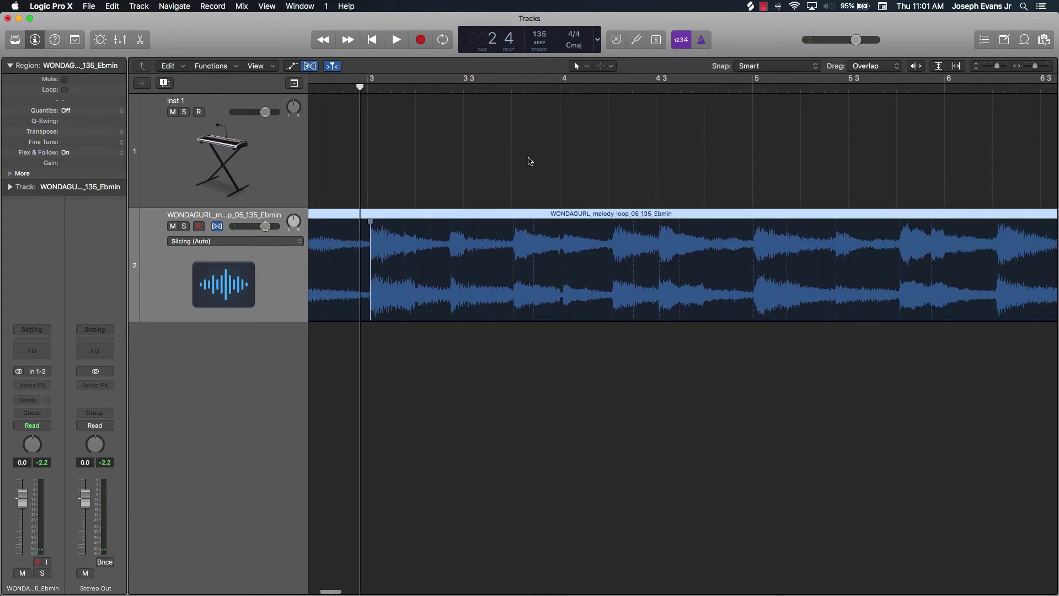
{"action": "key", "text": "space"}
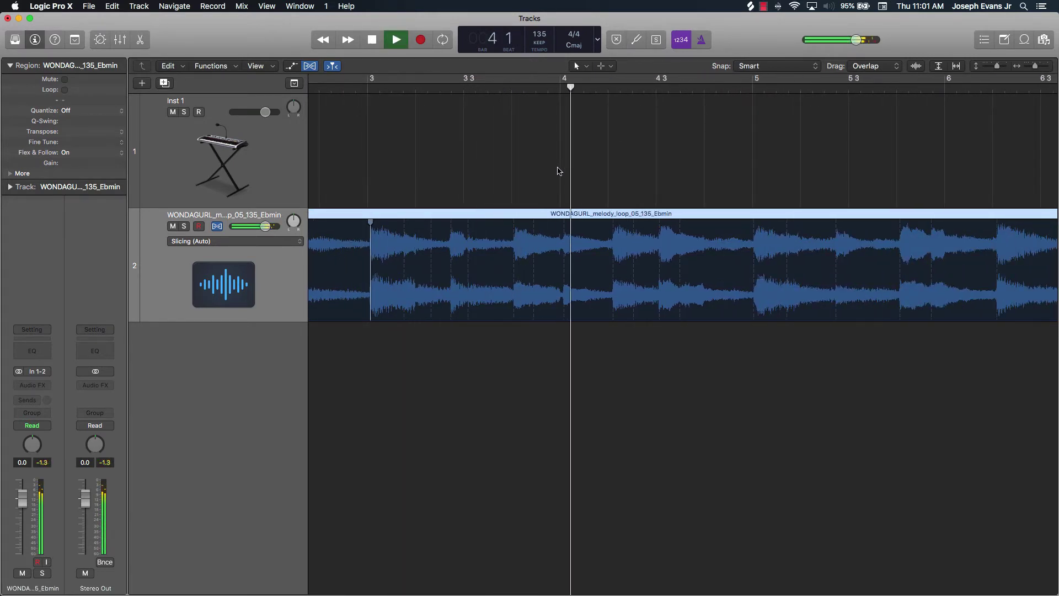
{"action": "key", "text": "space"}
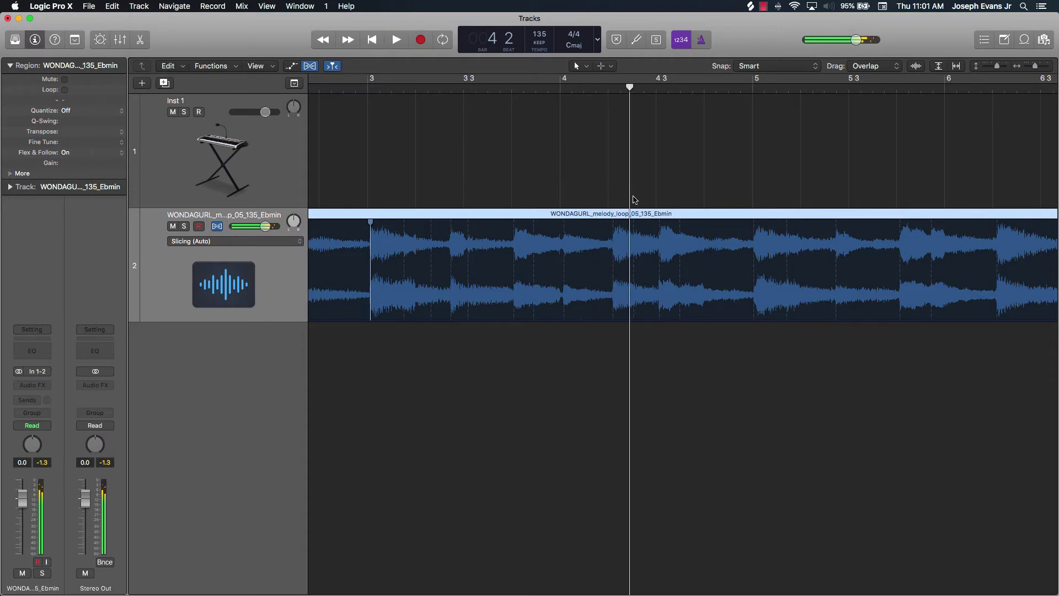
{"action": "double_click", "coordinate": [513, 91]}
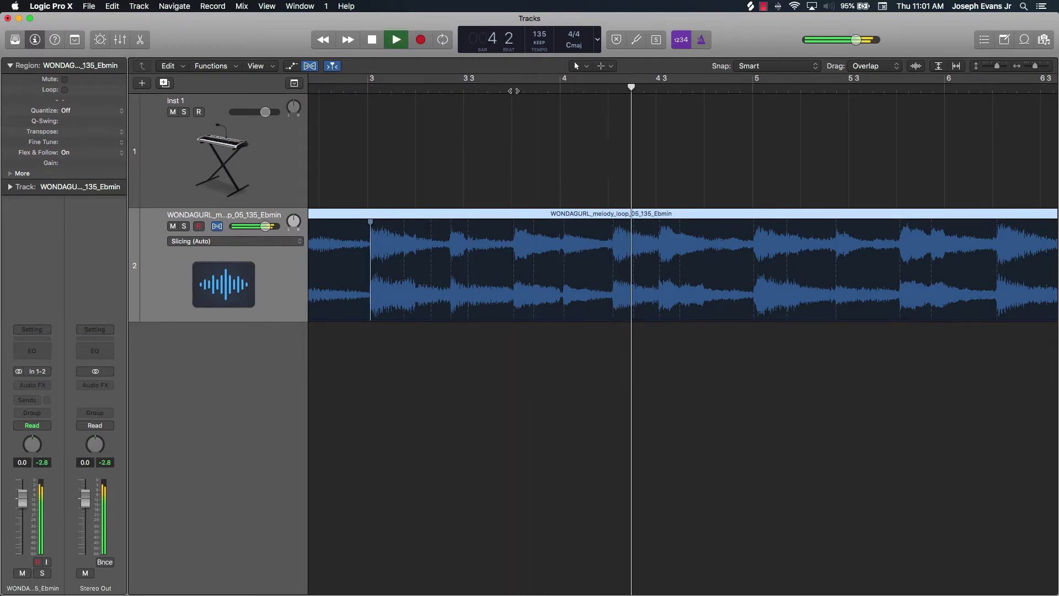
{"action": "key", "text": "space"}
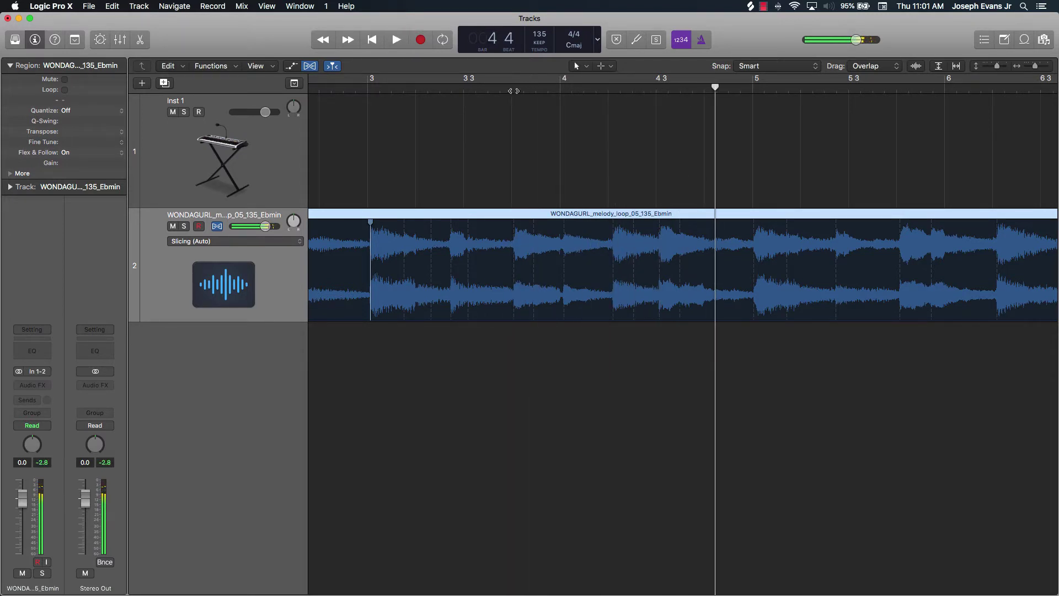
Add Flex markers to the melody loop near bar 3 beat 4 and at the bar 5 transient
{"action": "left_click", "coordinate": [514, 242]}
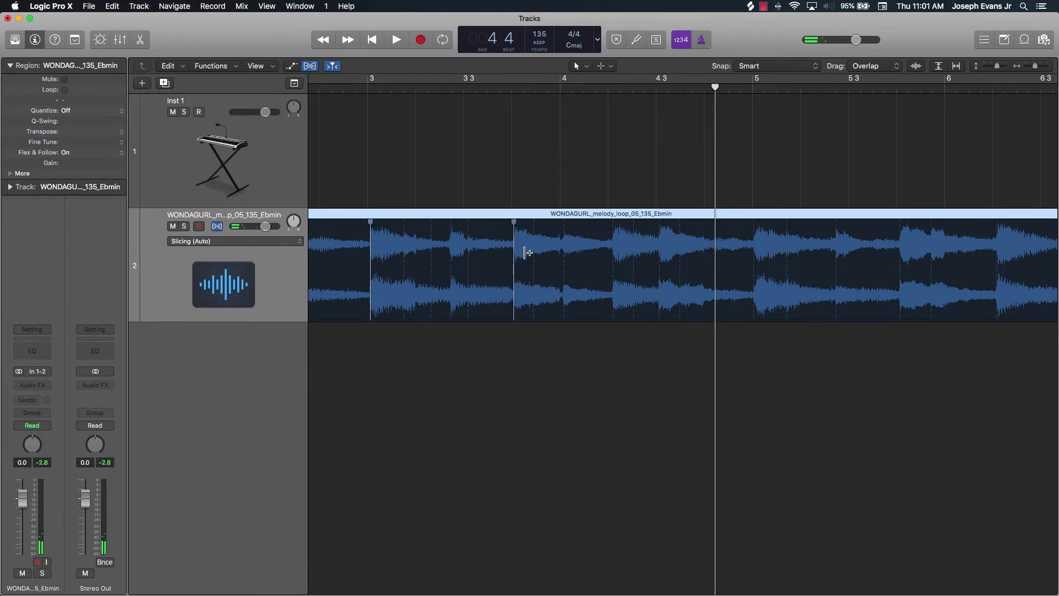
{"action": "left_click", "coordinate": [753, 242]}
{"action": "scroll", "coordinate": [760, 284], "scroll_direction": "right", "scroll_amount": 5}
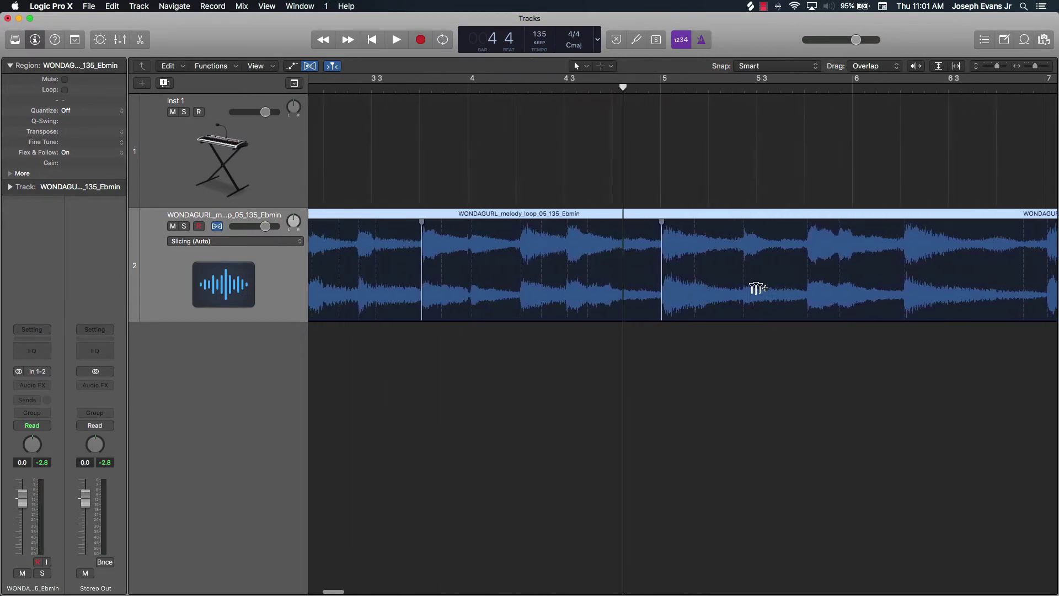
{"action": "scroll", "coordinate": [756, 288], "scroll_direction": "left", "scroll_amount": 2}
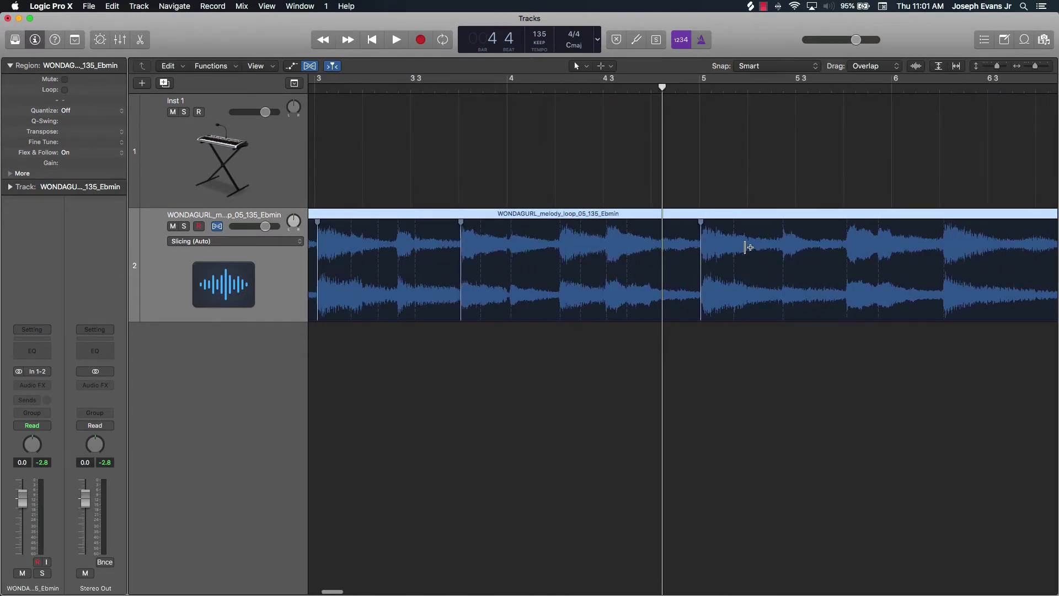
Play the rest of the melody loop and stop near bar 16 beat 4
{"action": "scroll", "coordinate": [744, 248], "scroll_direction": "right", "scroll_amount": 15}
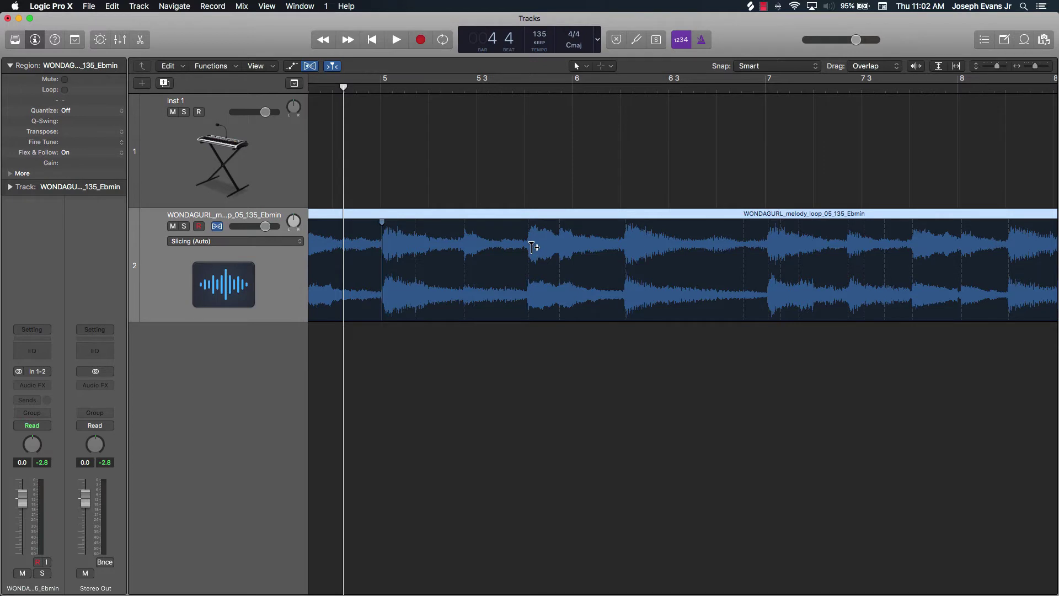
{"action": "key", "text": "space"}
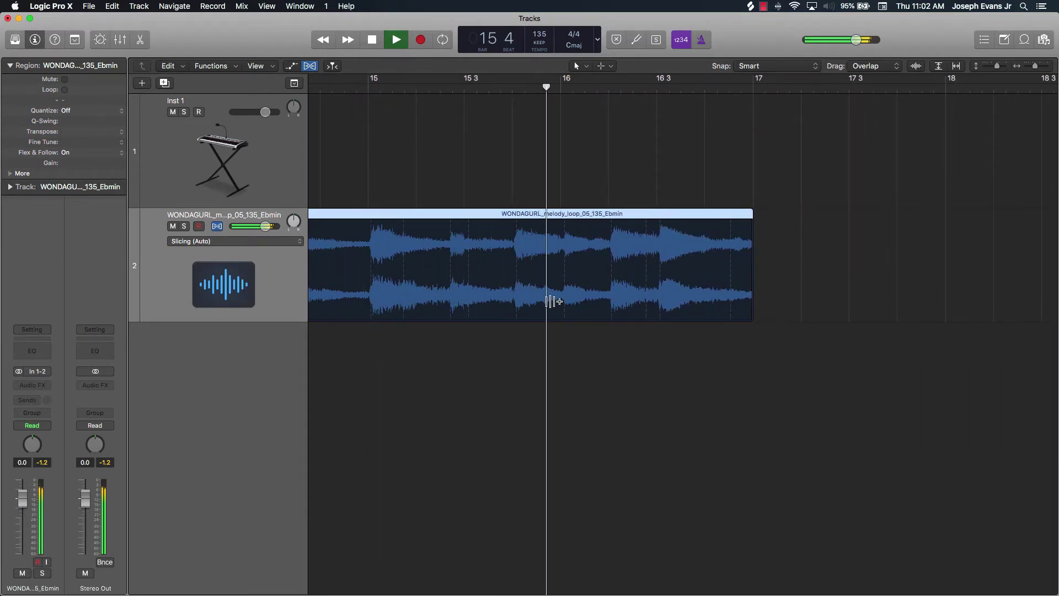
{"action": "key", "text": "space"}
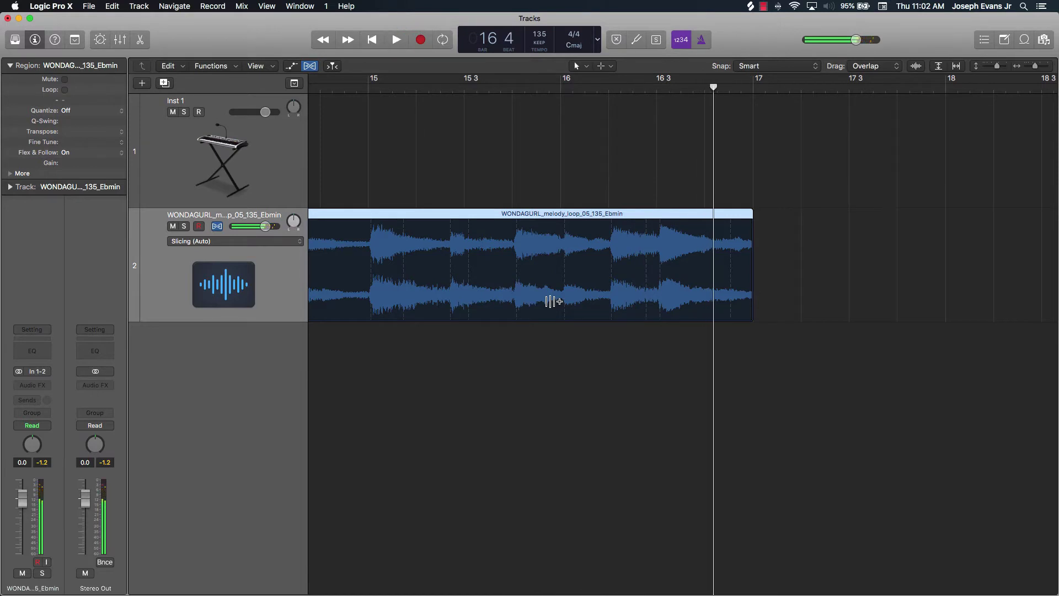
Slice the whole melody loop region at its Flex markers
{"action": "scroll", "coordinate": [552, 301], "scroll_direction": "left", "scroll_amount": 20}
{"action": "scroll", "coordinate": [553, 299], "scroll_direction": "down", "scroll_amount": 5}
{"action": "scroll", "coordinate": [553, 300], "scroll_direction": "down", "scroll_amount": 5}
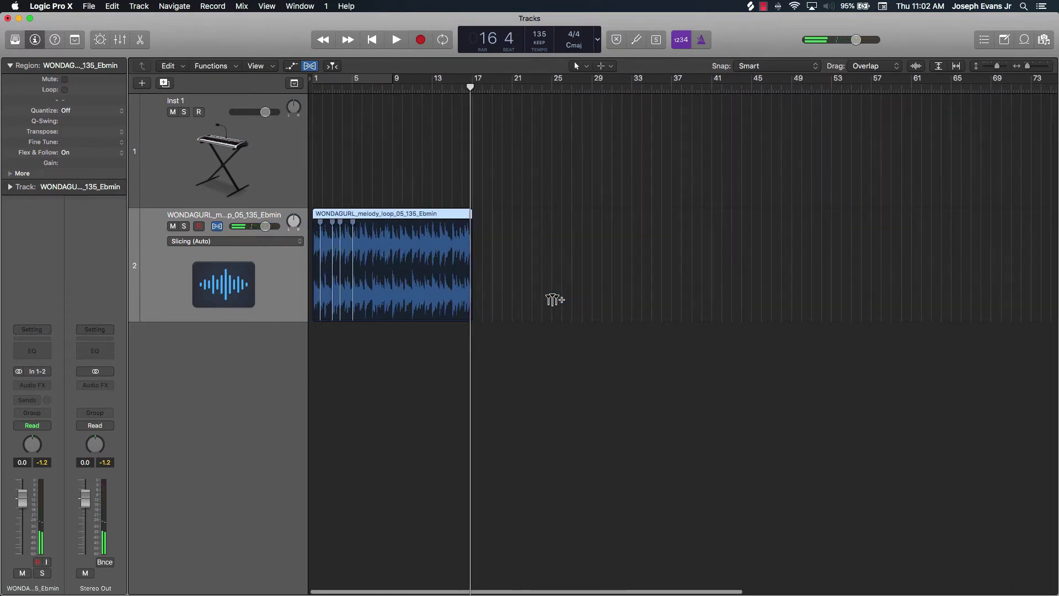
{"action": "scroll", "coordinate": [550, 300], "scroll_direction": "up", "scroll_amount": 3}
{"action": "scroll", "coordinate": [546, 299], "scroll_direction": "down", "scroll_amount": 1}
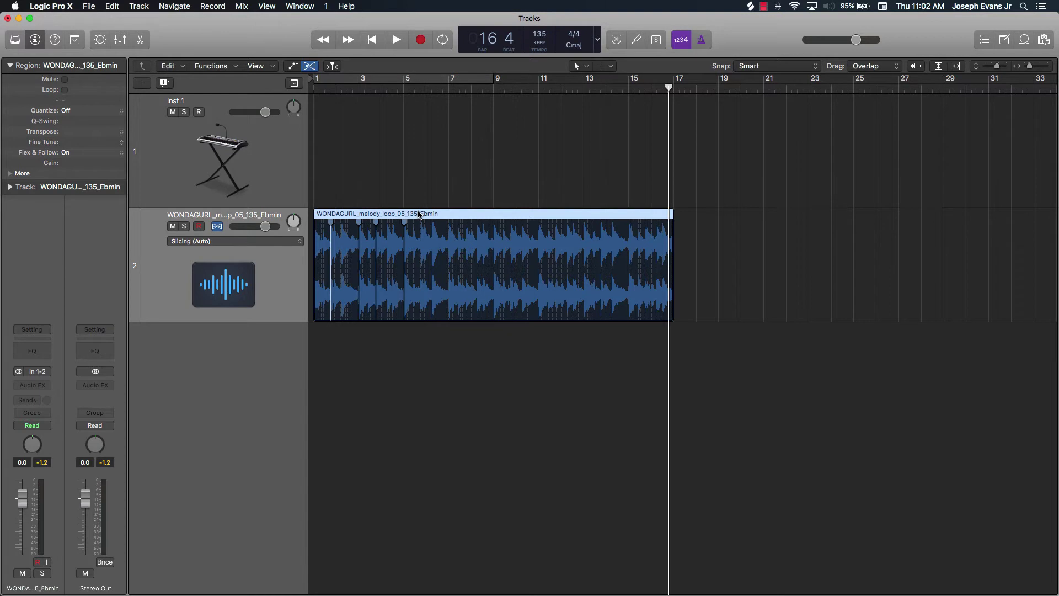
{"action": "right_click", "coordinate": [420, 215]}
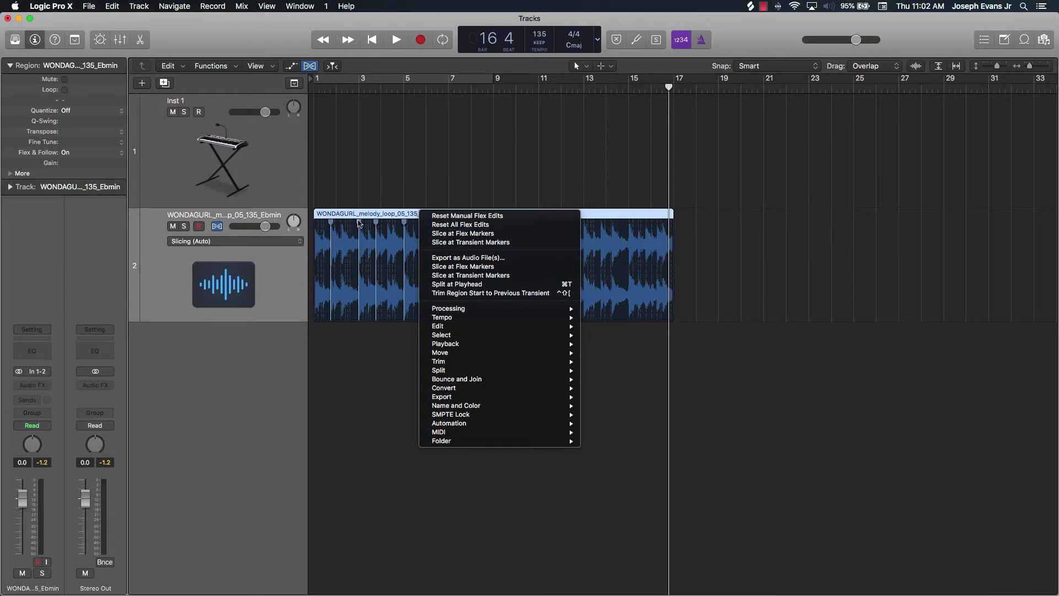
{"action": "left_click", "coordinate": [479, 234]}
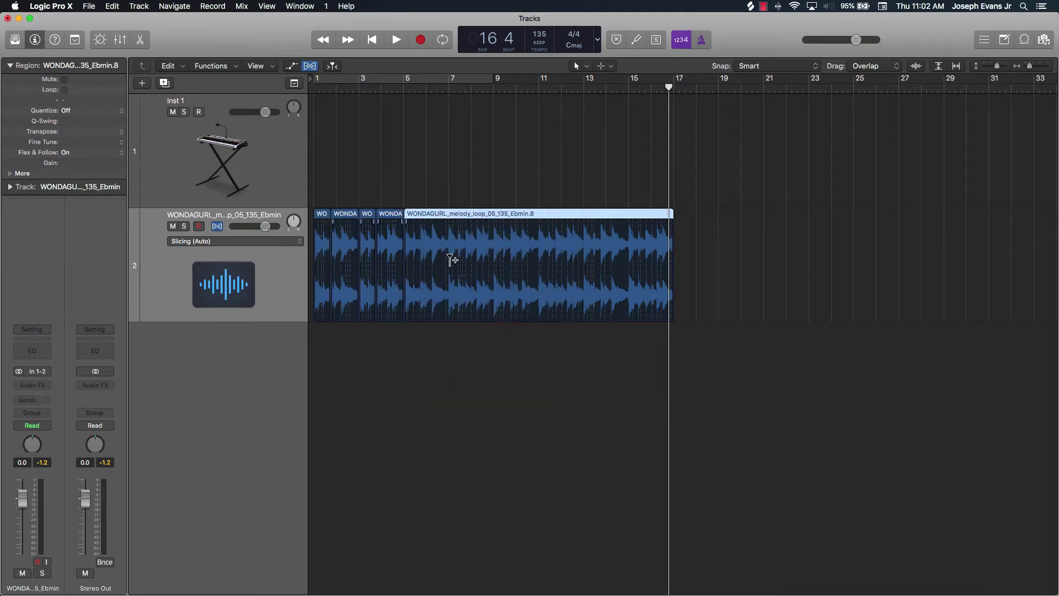
Delete the long leftover melody loop region from bar 5 onward, using the Pointer Tool and keeping the four slices before it
{"action": "scroll", "coordinate": [453, 256], "scroll_direction": "down", "scroll_amount": 3}
{"action": "scroll", "coordinate": [436, 248], "scroll_direction": "up", "scroll_amount": 6}
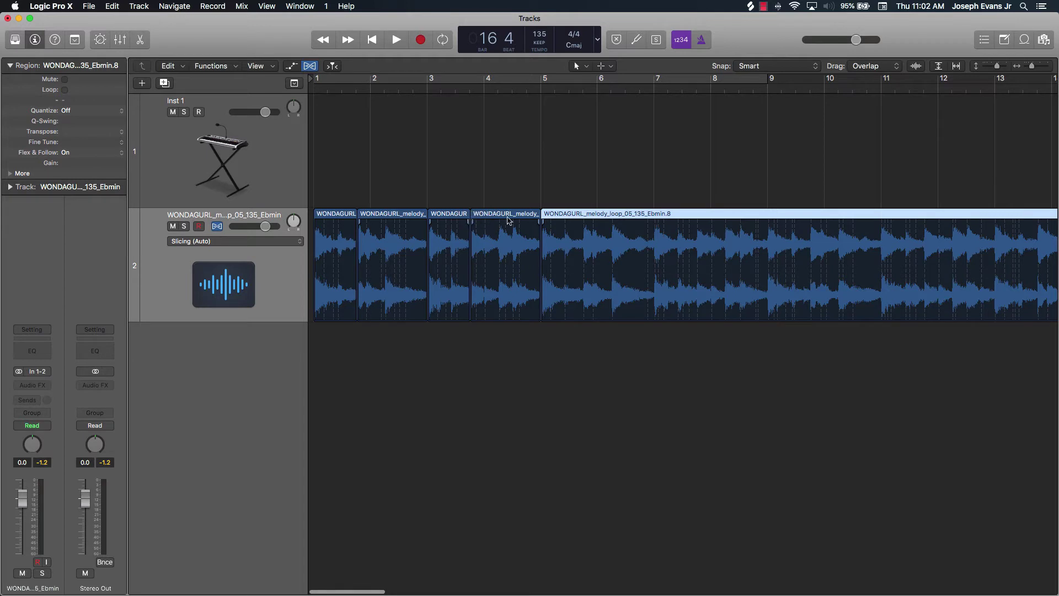
{"action": "left_click", "coordinate": [611, 364]}
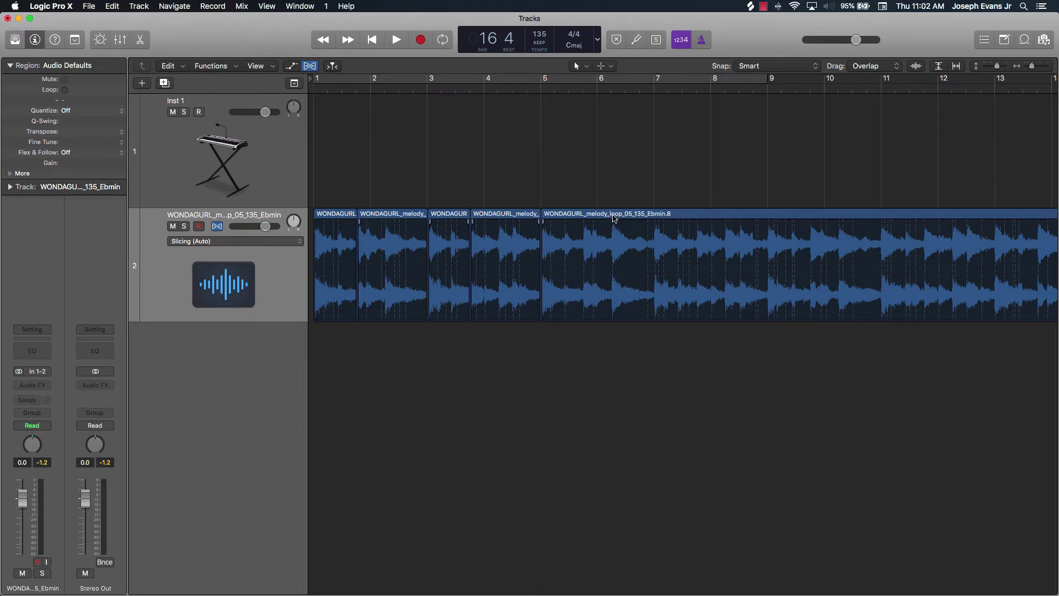
{"action": "key", "text": "t"}
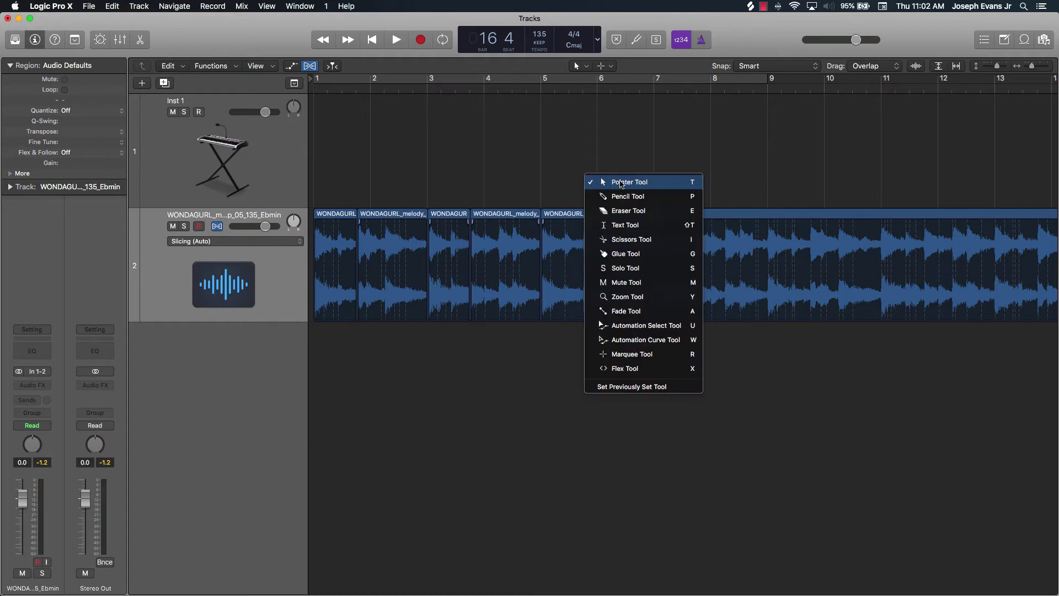
{"action": "key", "text": "t"}
{"action": "key", "text": "t"}
{"action": "key", "text": "t"}
{"action": "key", "text": "t"}
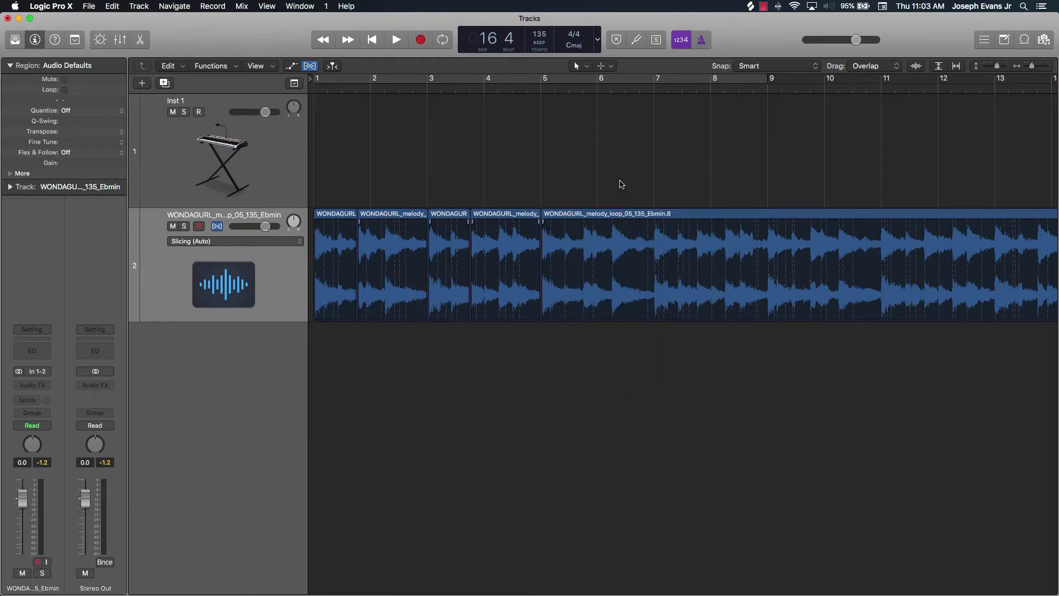
{"action": "left_click", "coordinate": [620, 183]}
{"action": "left_click", "coordinate": [607, 215]}
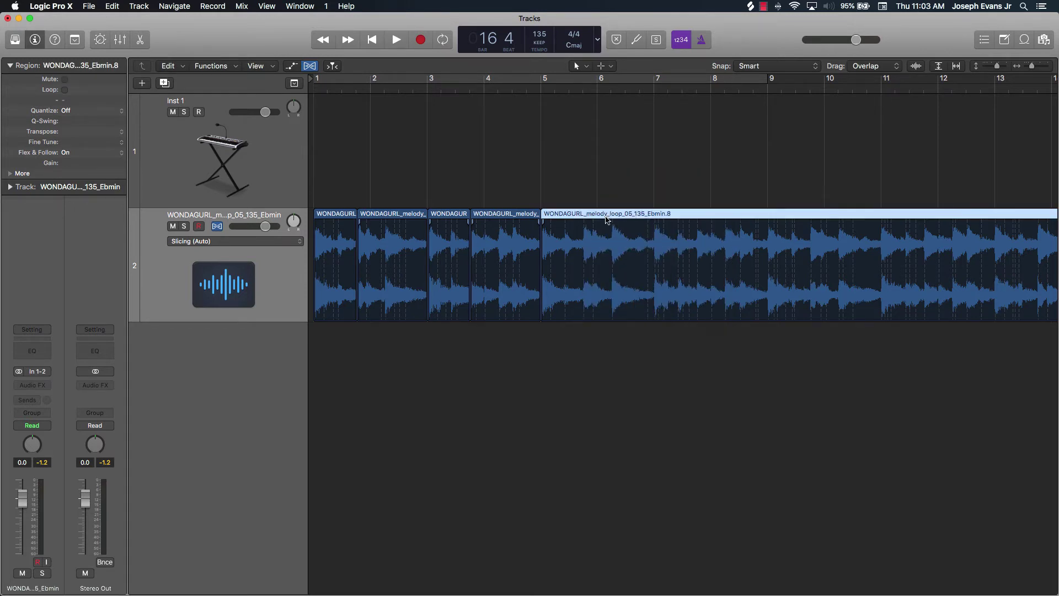
{"action": "key", "text": "Delete"}
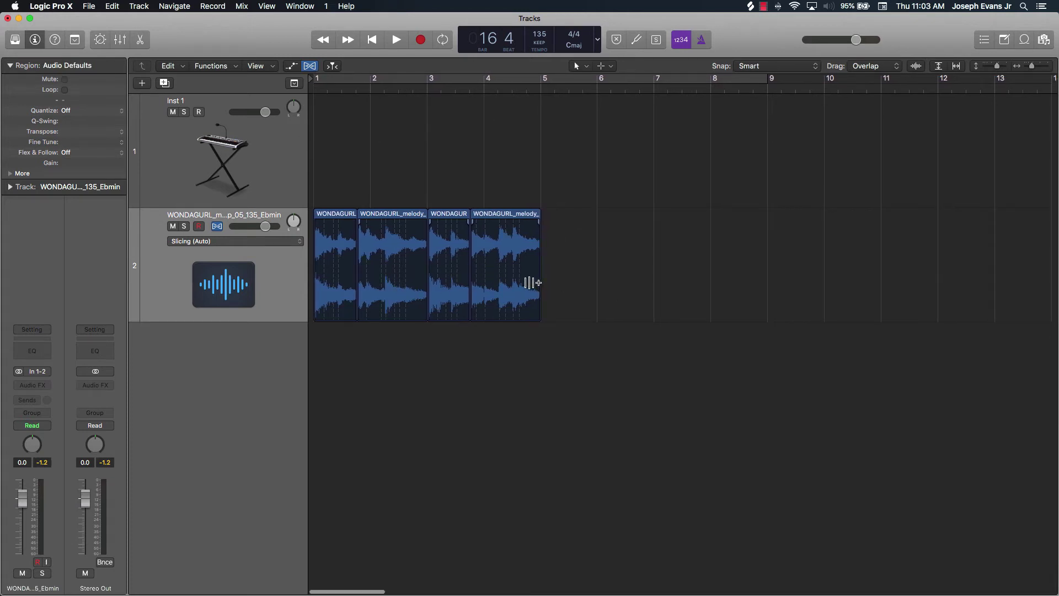
Select the four slices and audition the first two from the start of bar 1, repositioning the playhead at the second slice
{"action": "key", "text": "Return"}
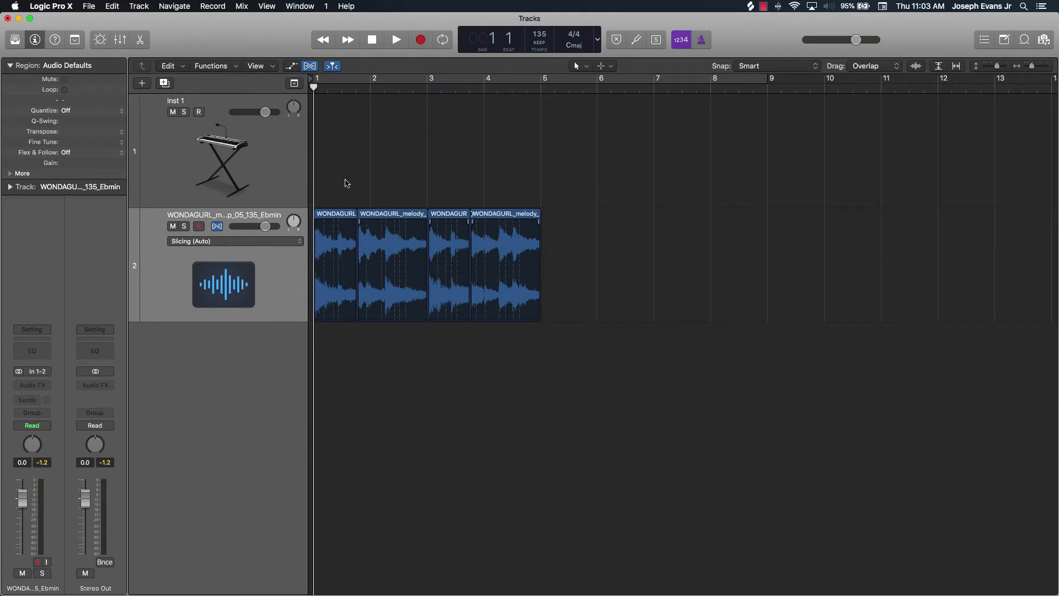
{"action": "left_click_drag", "start_coordinate": [346, 180], "coordinate": [594, 256]}
{"action": "key", "text": "space"}
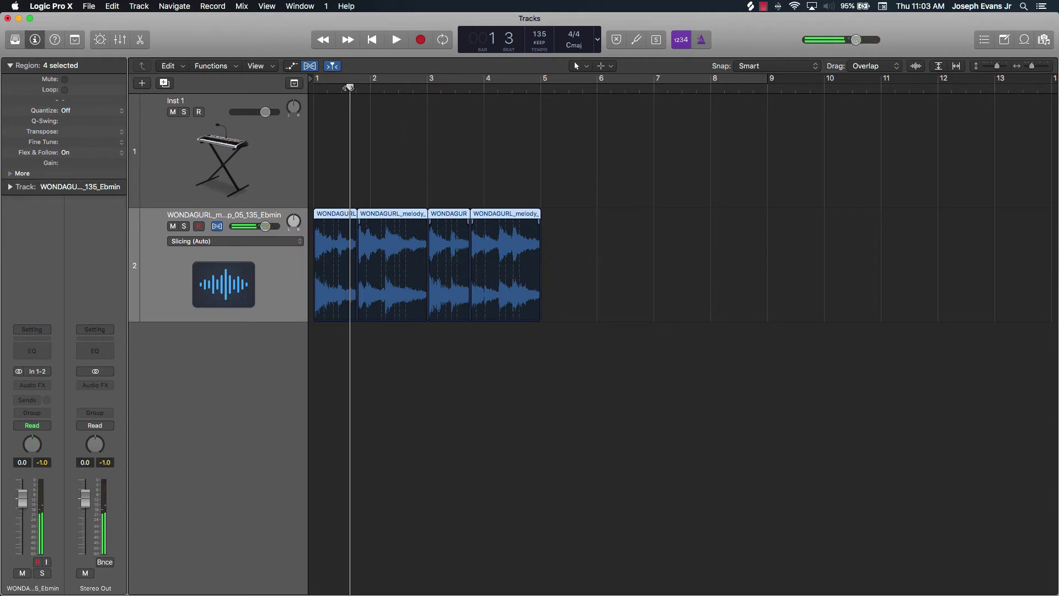
{"action": "left_click_drag", "start_coordinate": [350, 86], "coordinate": [356, 87]}
{"action": "key", "text": "space"}
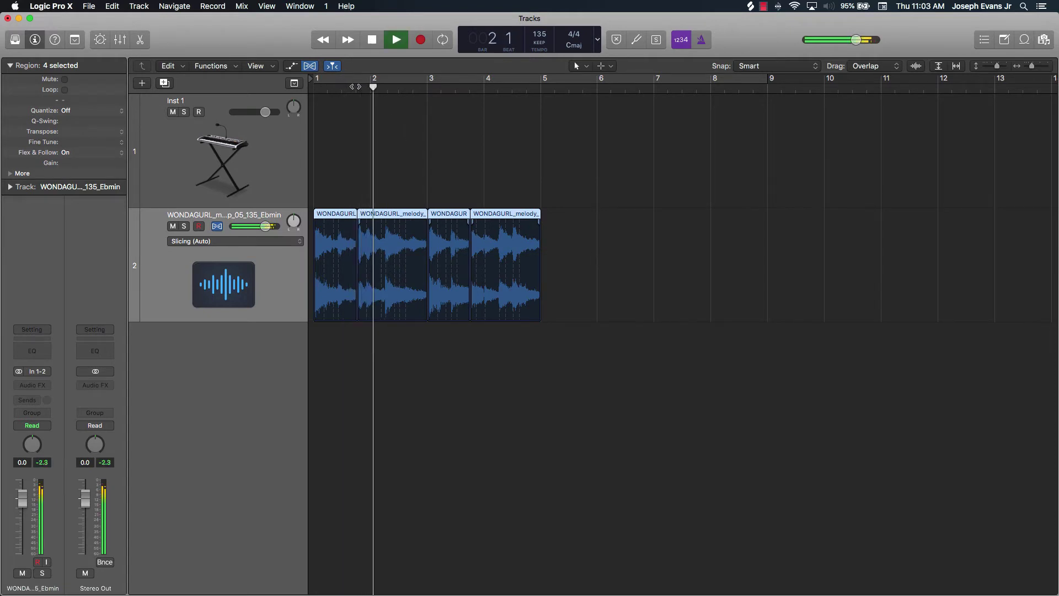
{"action": "key", "text": "space"}
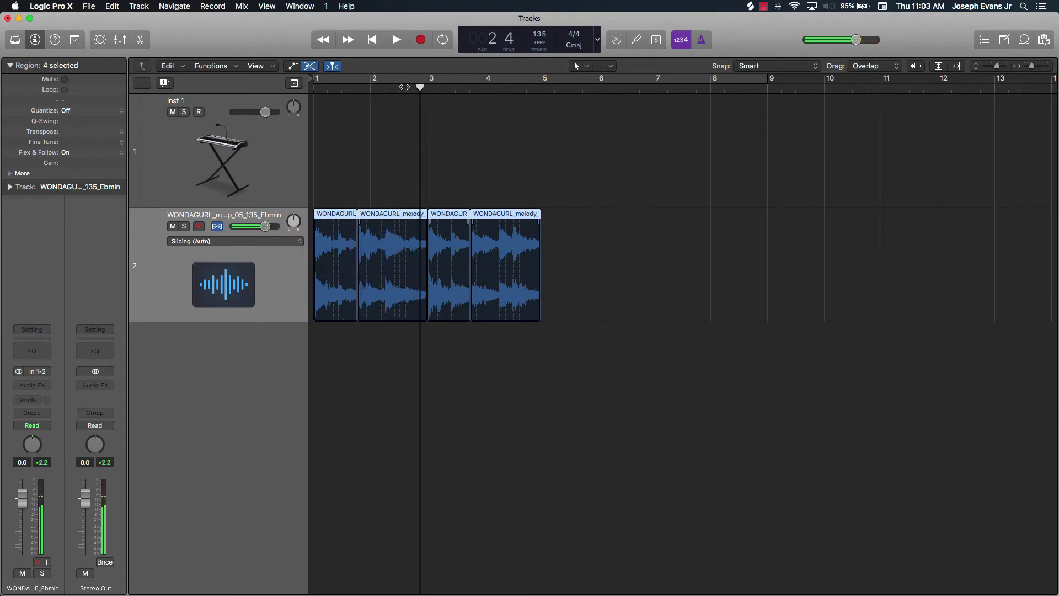
Audition the third slice from bar 3 and the fourth from near bar 3 beat 4, stopping before bar 5, and deselect the slices
{"action": "left_click_drag", "start_coordinate": [418, 87], "coordinate": [429, 87]}
{"action": "key", "text": "space"}
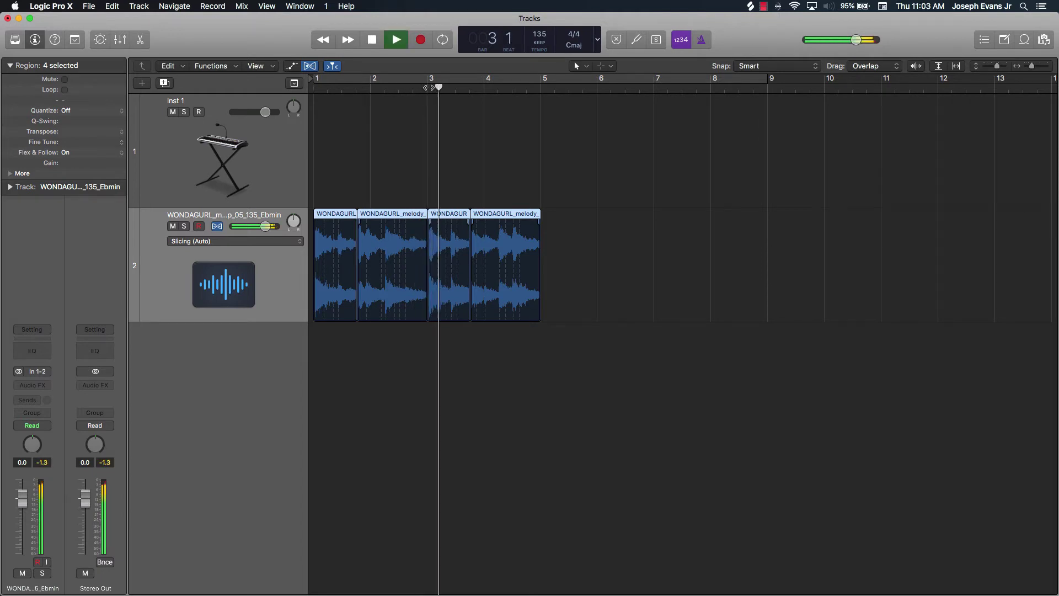
{"action": "key", "text": "space"}
{"action": "left_click_drag", "start_coordinate": [458, 89], "coordinate": [464, 91]}
{"action": "key", "text": "space"}
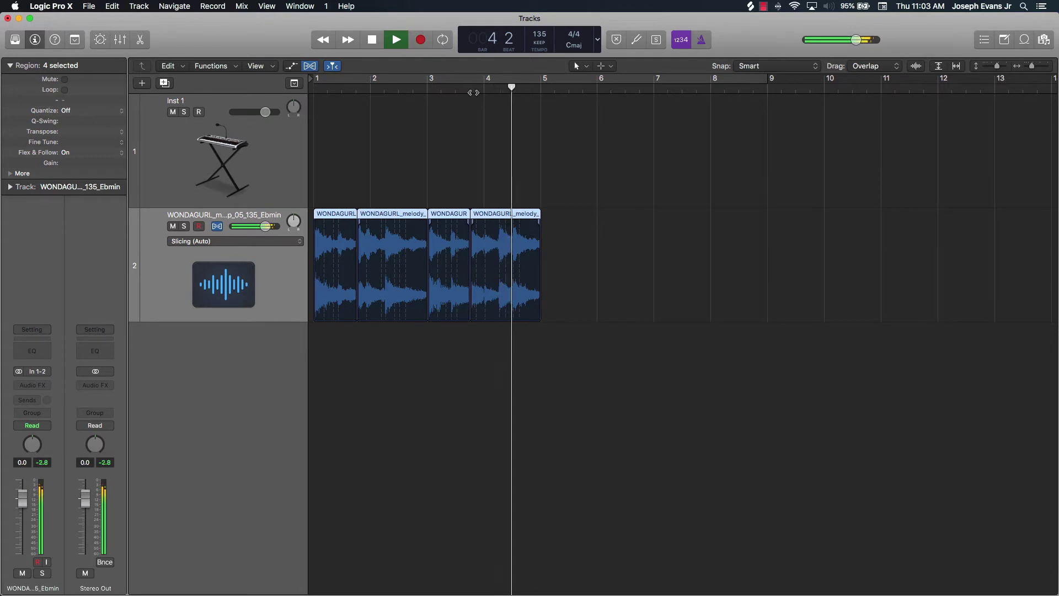
{"action": "key", "text": "space"}
{"action": "left_click", "coordinate": [585, 188]}
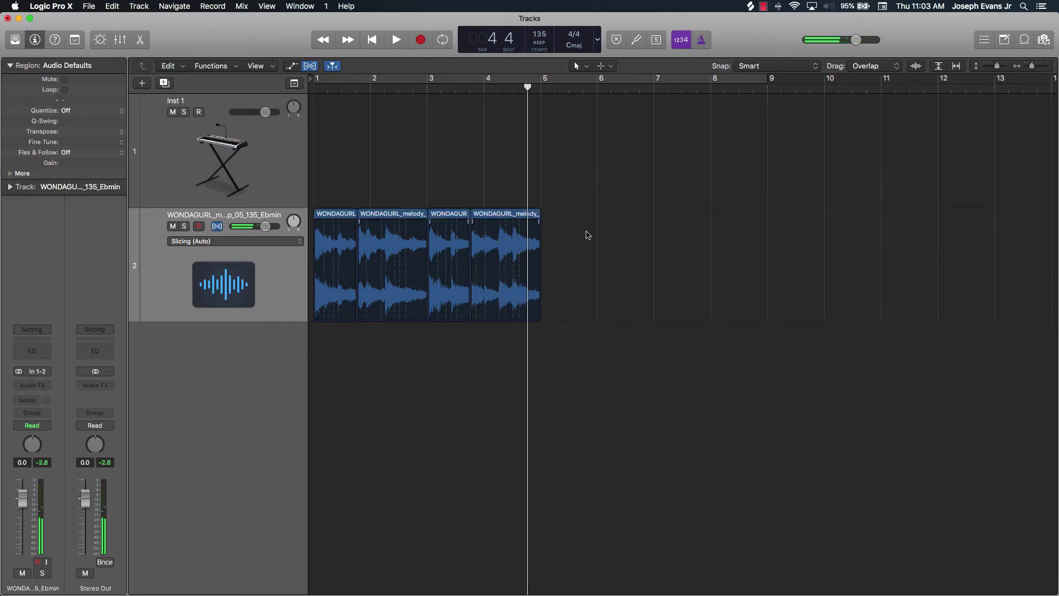
Switch the primary pointer tool to the Fade Tool for editing the slices
{"action": "left_click_drag", "start_coordinate": [586, 231], "coordinate": [197, 313]}
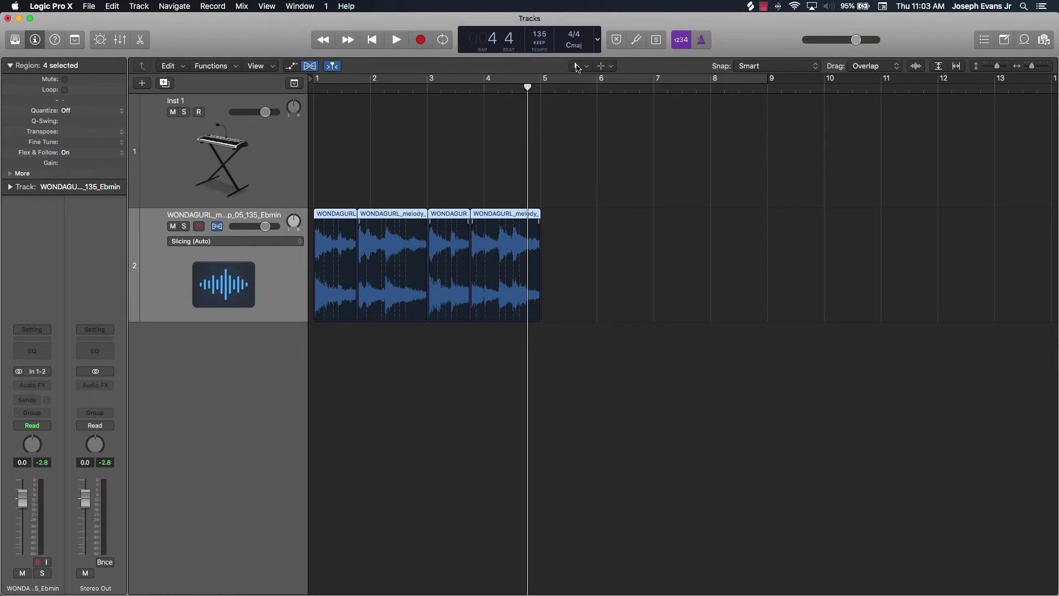
{"action": "left_click", "coordinate": [577, 66]}
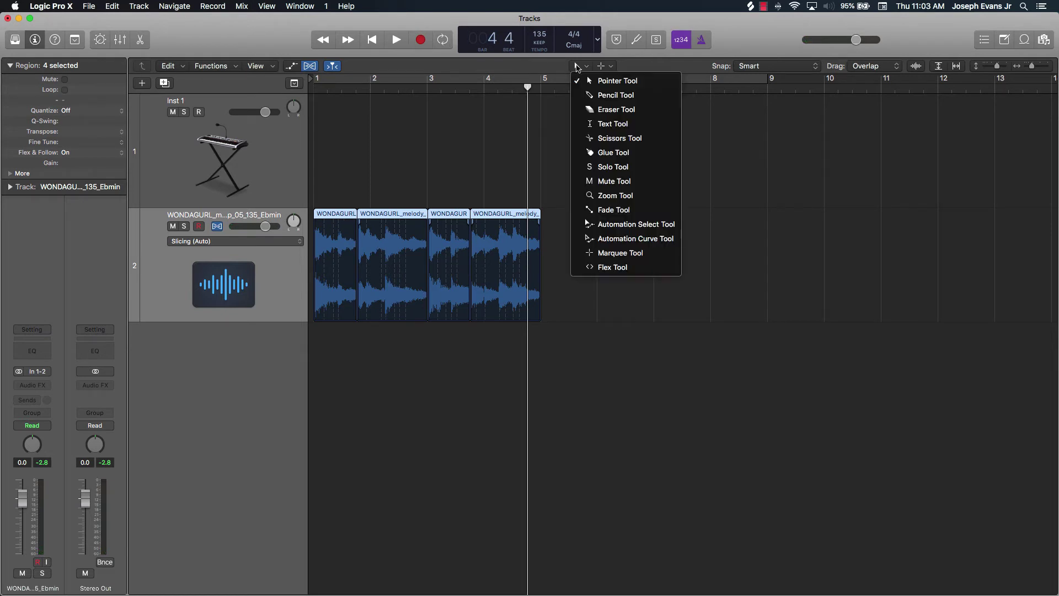
{"action": "left_click", "coordinate": [603, 210]}
{"action": "left_click", "coordinate": [596, 209]}
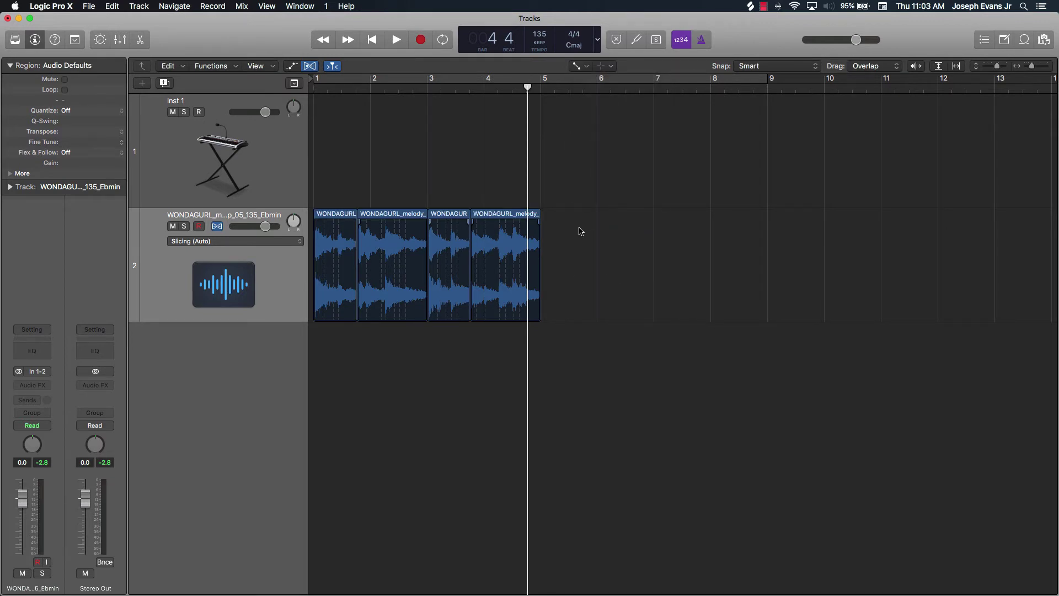
{"action": "key", "text": "Escape"}
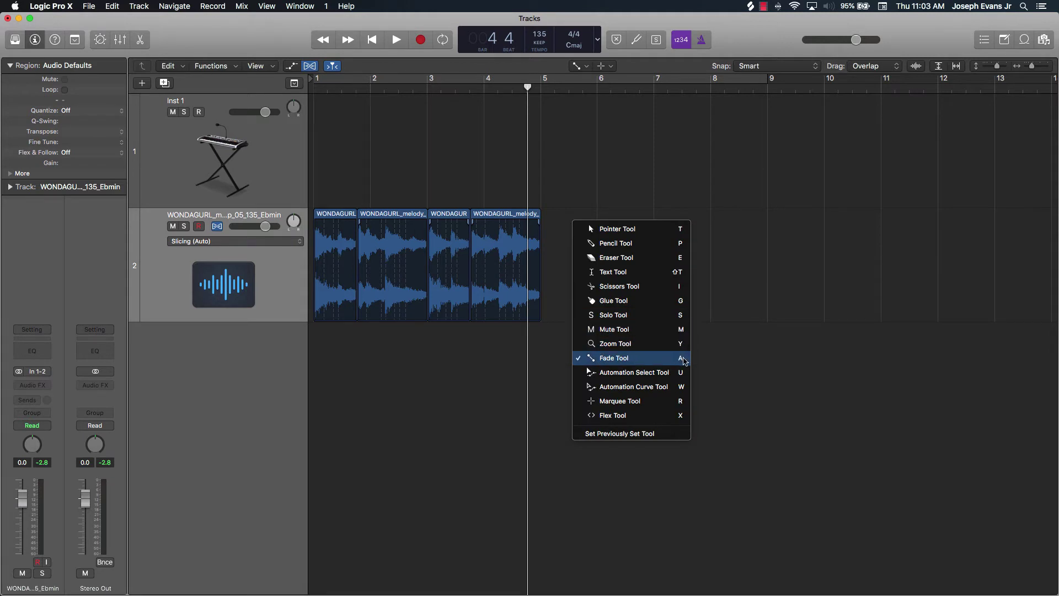
{"action": "left_click", "coordinate": [539, 265]}
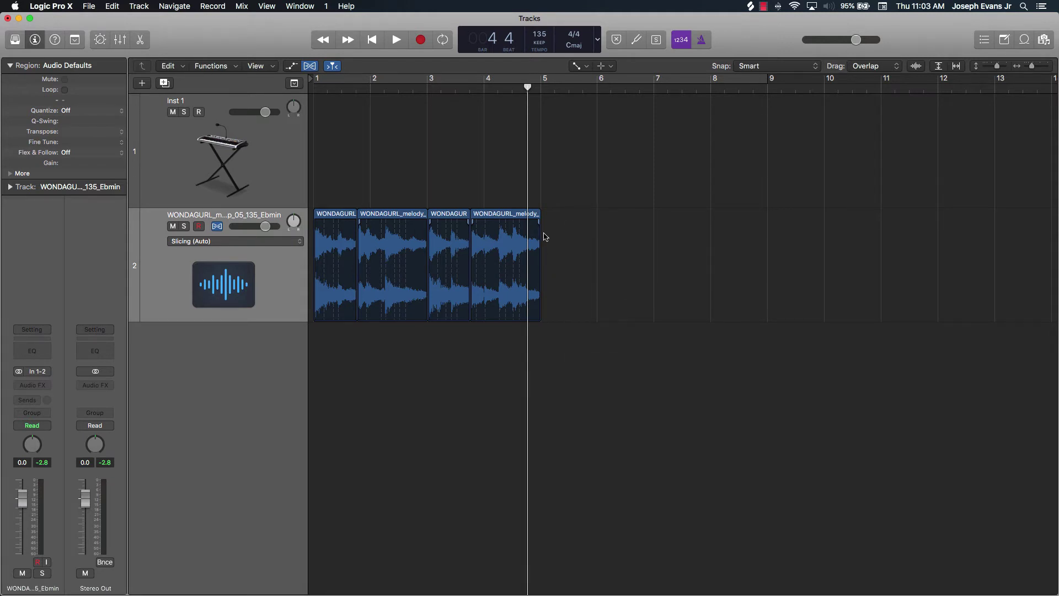
{"action": "scroll", "coordinate": [544, 237], "scroll_direction": "up", "scroll_amount": 5}
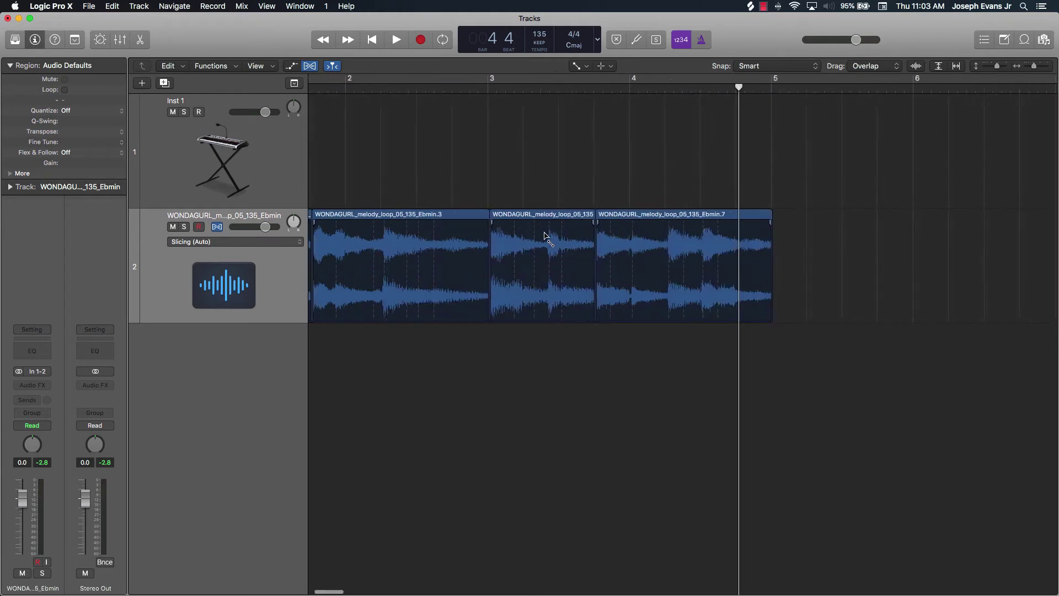
{"action": "scroll", "coordinate": [545, 237], "scroll_direction": "left", "scroll_amount": 4}
{"action": "scroll", "coordinate": [550, 227], "scroll_direction": "down", "scroll_amount": 5}
{"action": "scroll", "coordinate": [549, 228], "scroll_direction": "up", "scroll_amount": 5}
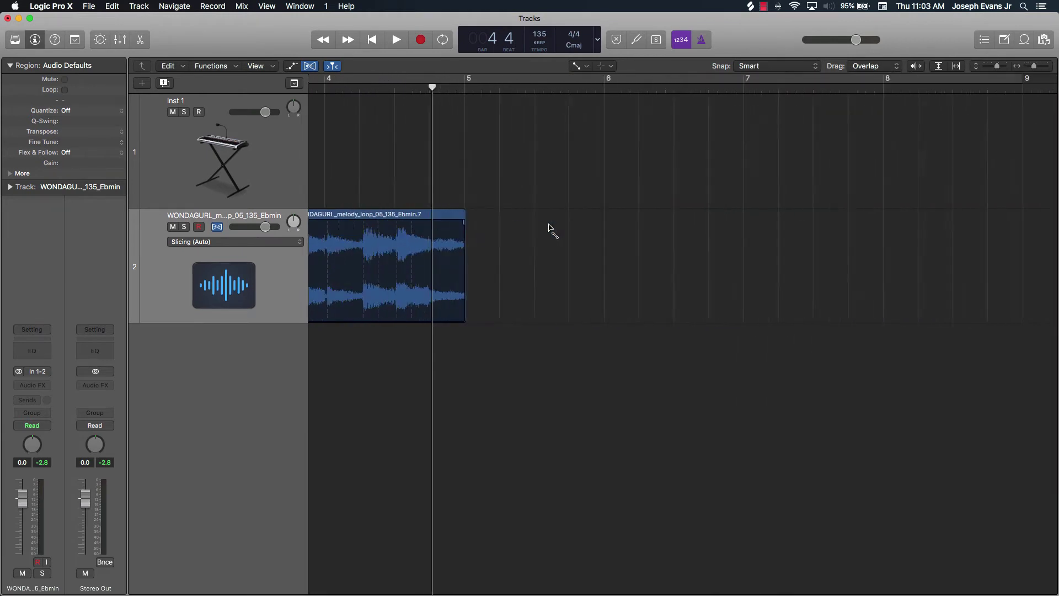
{"action": "scroll", "coordinate": [549, 221], "scroll_direction": "up", "scroll_amount": 4}
{"action": "scroll", "coordinate": [547, 221], "scroll_direction": "down", "scroll_amount": 5}
{"action": "scroll", "coordinate": [544, 220], "scroll_direction": "up", "scroll_amount": 5}
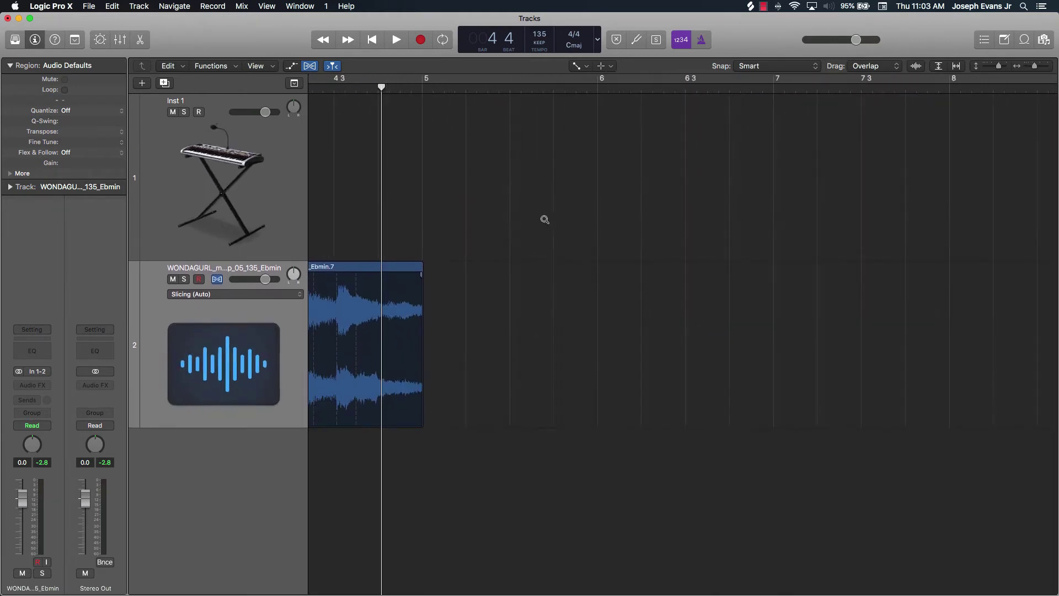
{"action": "scroll", "coordinate": [545, 220], "scroll_direction": "down", "scroll_amount": 4}
{"action": "scroll", "coordinate": [544, 219], "scroll_direction": "up", "scroll_amount": 3}
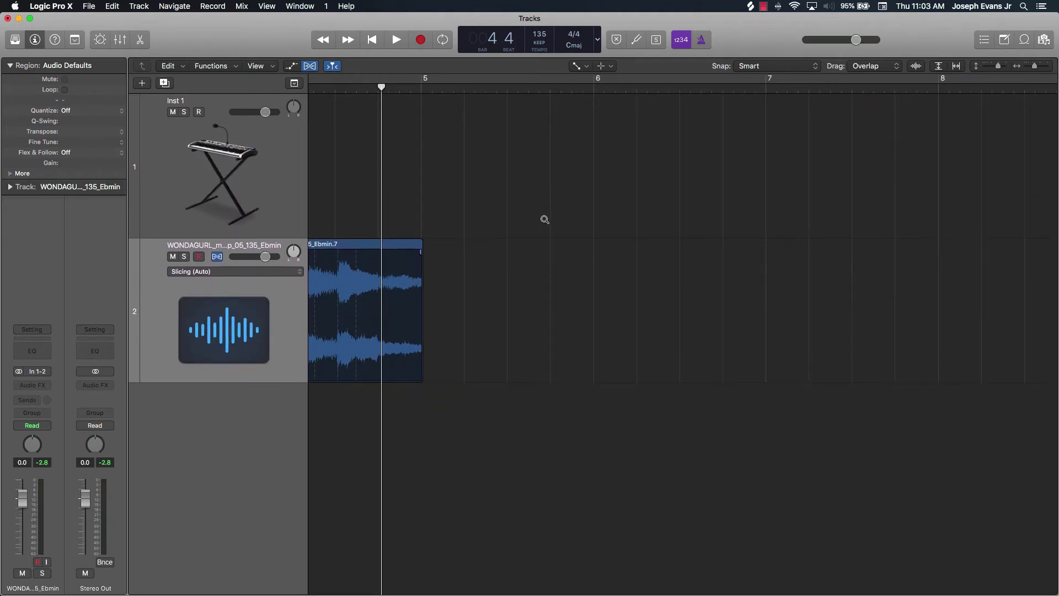
{"action": "scroll", "coordinate": [544, 222], "scroll_direction": "left", "scroll_amount": 6}
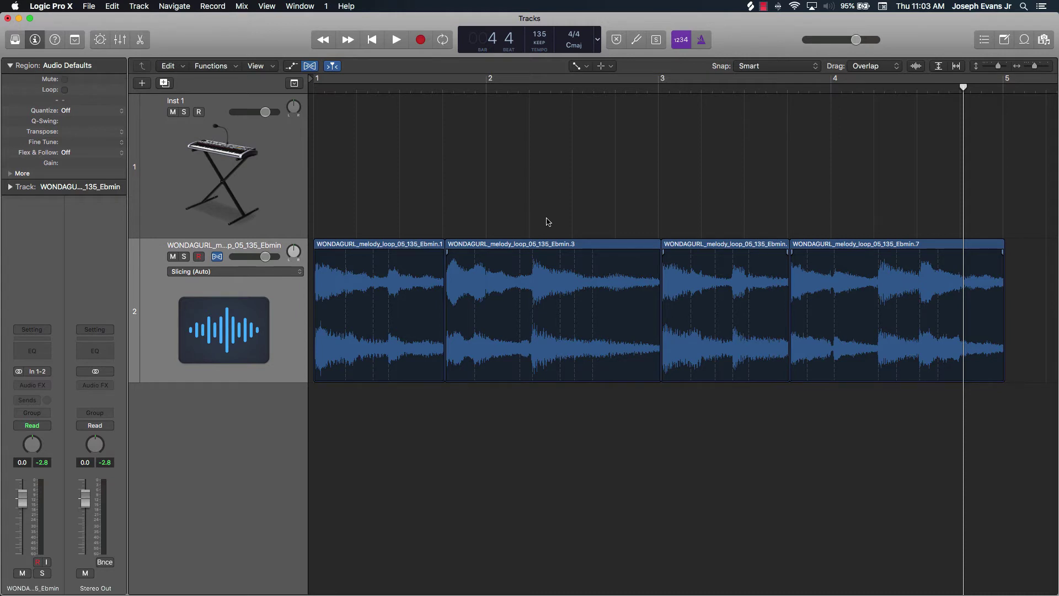
{"action": "scroll", "coordinate": [547, 220], "scroll_direction": "up", "scroll_amount": 3}
{"action": "scroll", "coordinate": [547, 219], "scroll_direction": "down", "scroll_amount": 3}
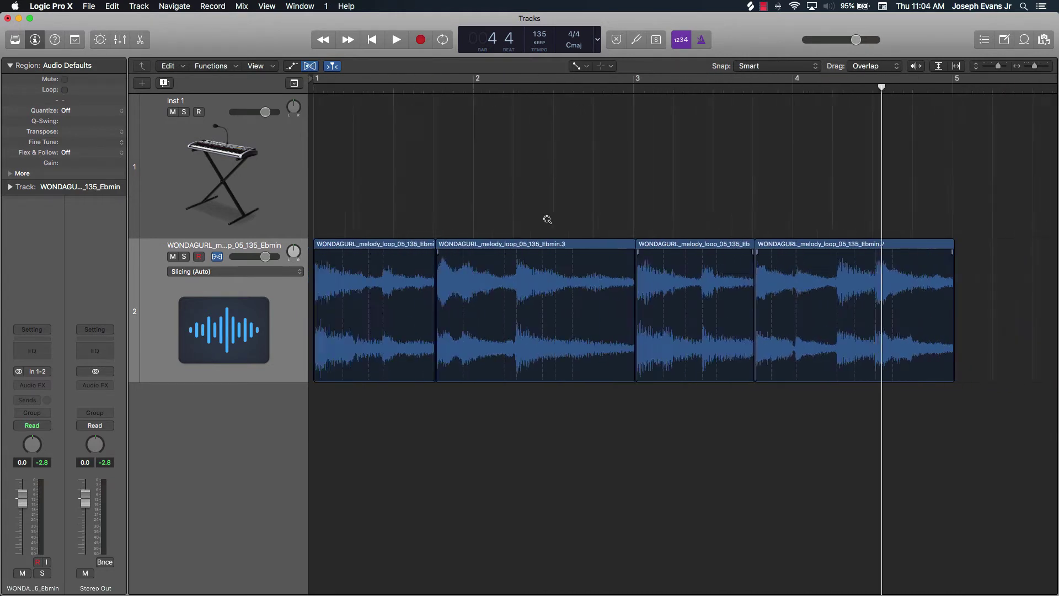
{"action": "scroll", "coordinate": [547, 219], "scroll_direction": "up", "scroll_amount": 6}
{"action": "scroll", "coordinate": [547, 220], "scroll_direction": "down", "scroll_amount": 6}
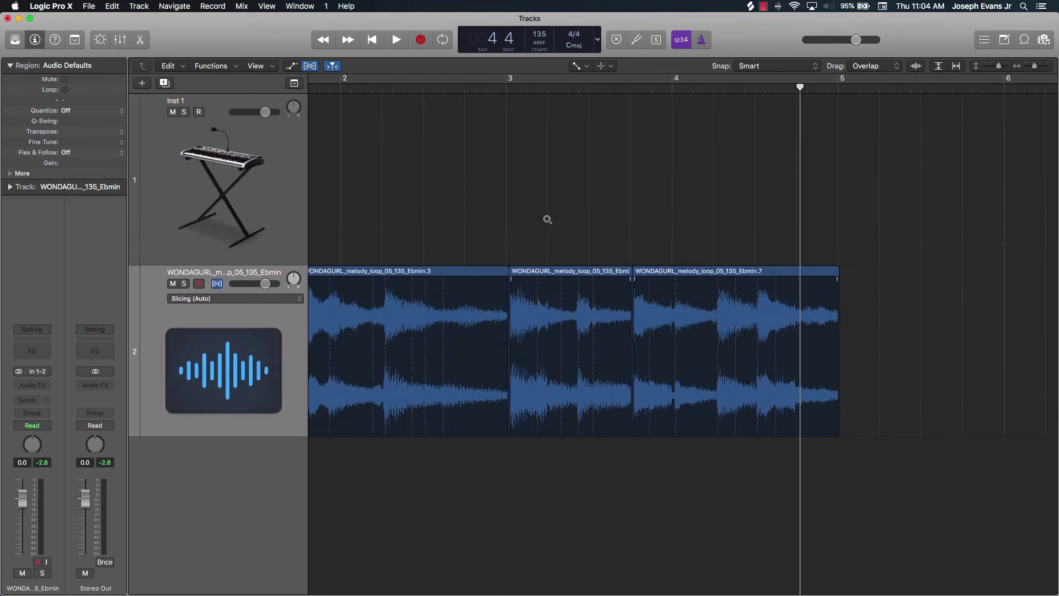
{"action": "scroll", "coordinate": [548, 219], "scroll_direction": "up", "scroll_amount": 3}
{"action": "scroll", "coordinate": [547, 219], "scroll_direction": "down", "scroll_amount": 4}
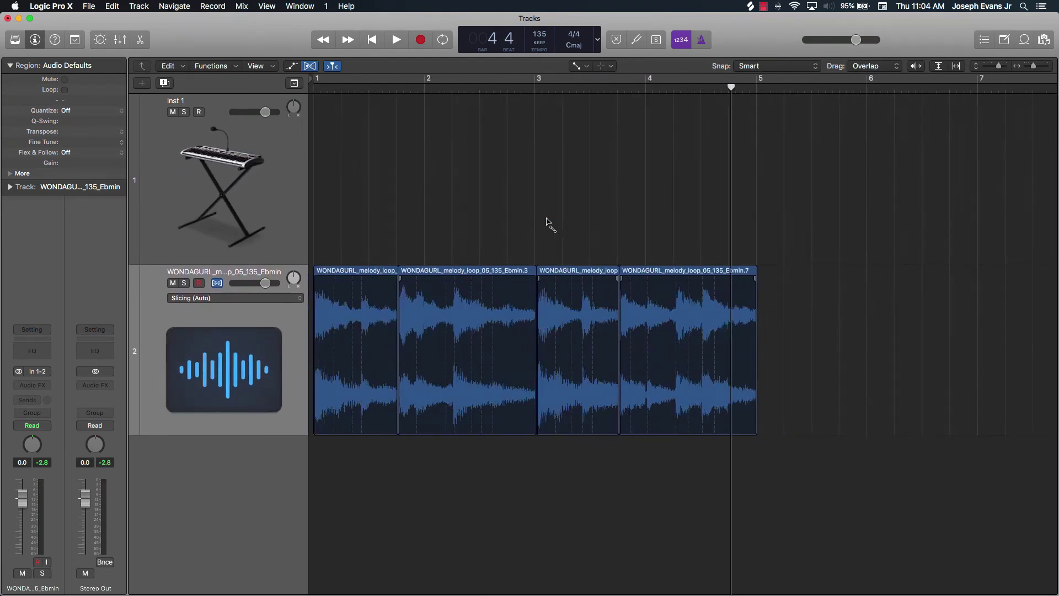
{"action": "scroll", "coordinate": [547, 220], "scroll_direction": "up", "scroll_amount": 2}
{"action": "scroll", "coordinate": [553, 242], "scroll_direction": "left", "scroll_amount": 3}
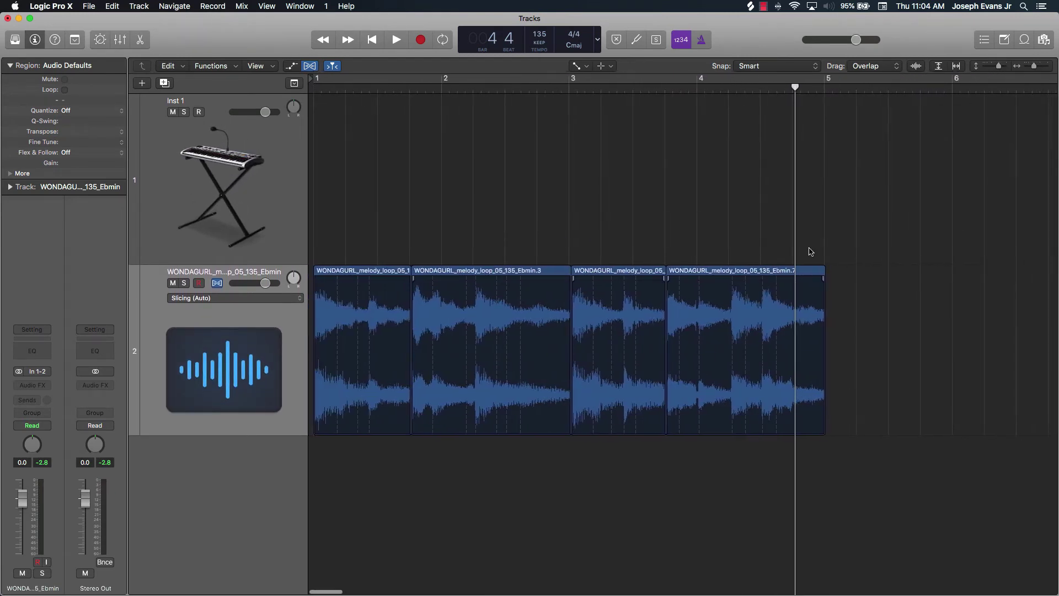
Select all four melody slices and add a short curved fade-in at their starts, drawn on the first slice
{"action": "left_click", "coordinate": [738, 273]}
{"action": "left_click", "coordinate": [611, 272], "text": "shift"}
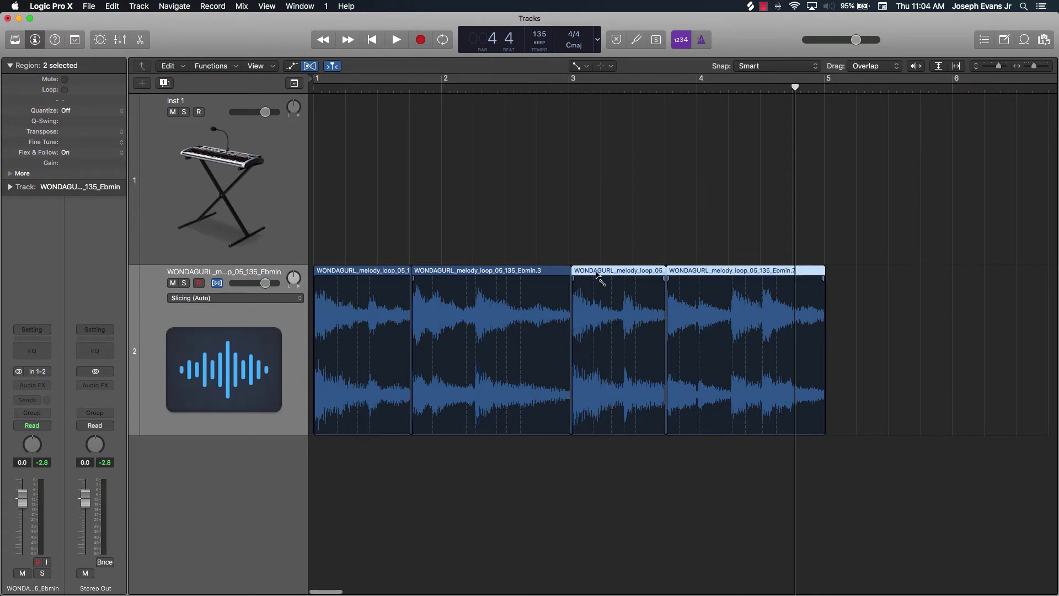
{"action": "left_click", "coordinate": [504, 273], "text": "shift"}
{"action": "left_click", "coordinate": [372, 275], "text": "shift"}
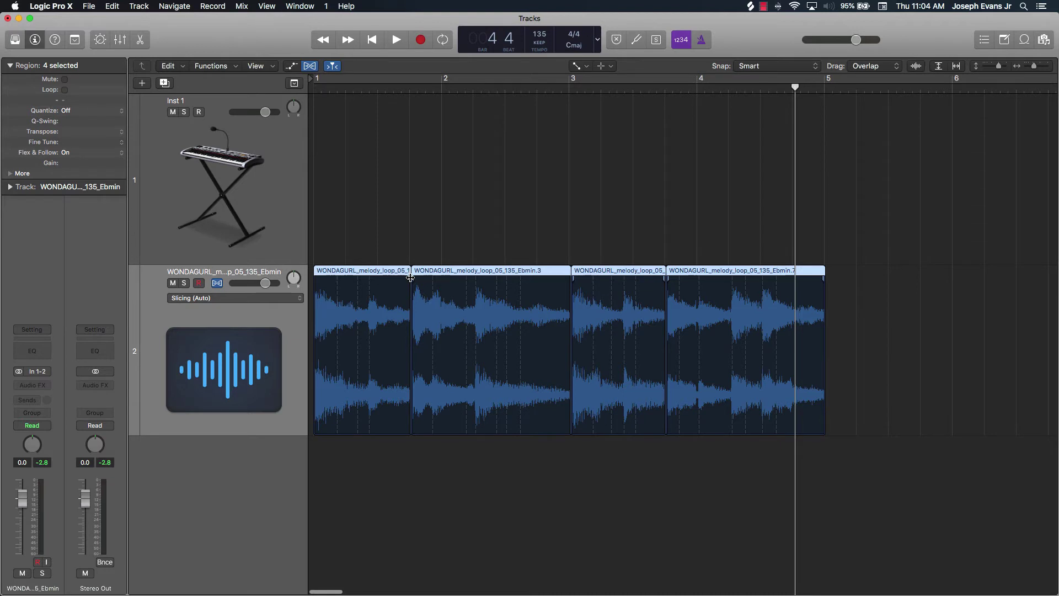
{"action": "scroll", "coordinate": [411, 278], "scroll_direction": "up", "scroll_amount": 5}
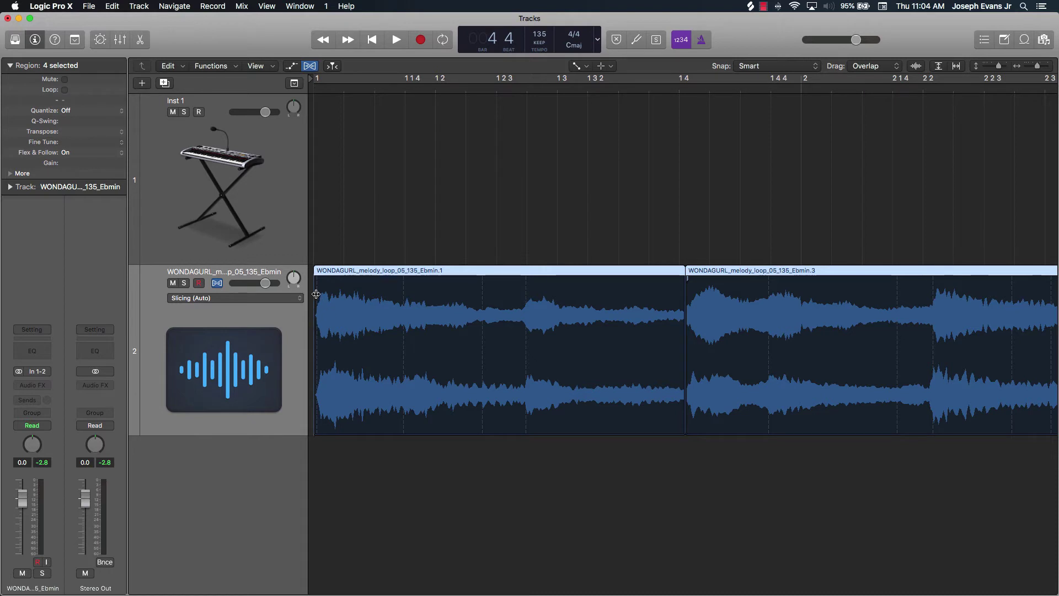
{"action": "left_click_drag", "start_coordinate": [316, 294], "coordinate": [226, 112]}
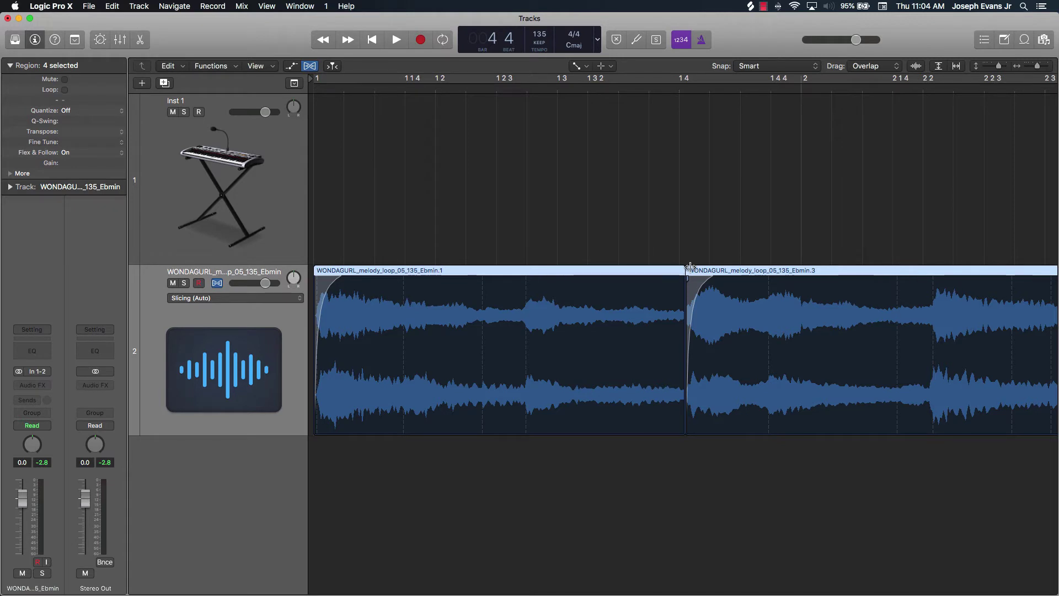
Add a very short curved fade-out at the ends of the selected slices, drawn on the first slice, and return to the Pointer Tool
{"action": "mouse_move", "coordinate": [683, 270]}
{"action": "left_mouse_down"}
{"action": "mouse_move", "coordinate": [658, 274]}
{"action": "mouse_move", "coordinate": [671, 275]}
{"action": "left_mouse_up"}
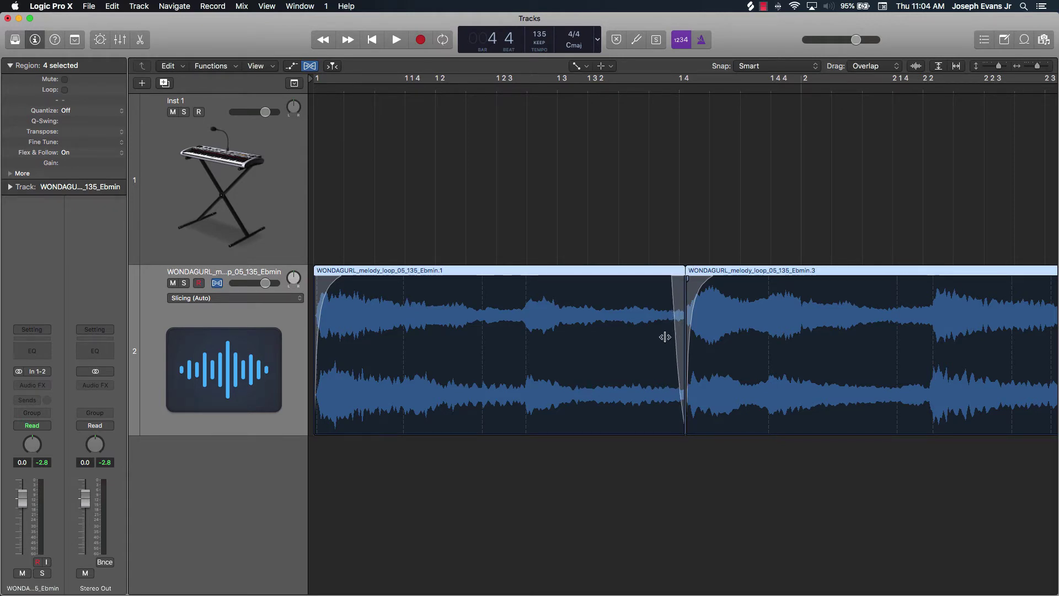
{"action": "left_click_drag", "start_coordinate": [665, 337], "coordinate": [613, 475]}
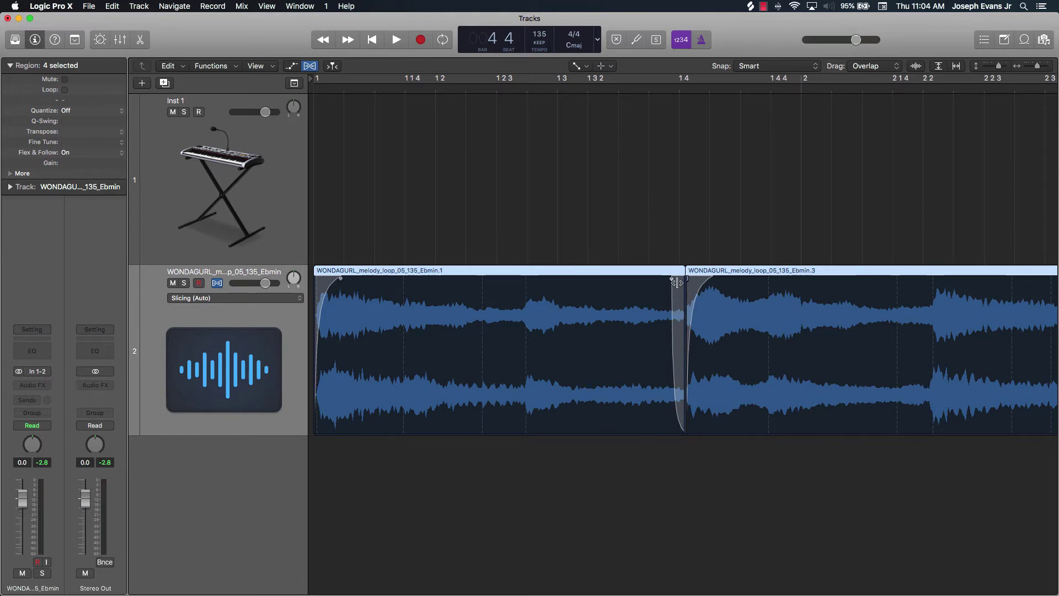
{"action": "left_click_drag", "start_coordinate": [672, 279], "coordinate": [676, 279]}
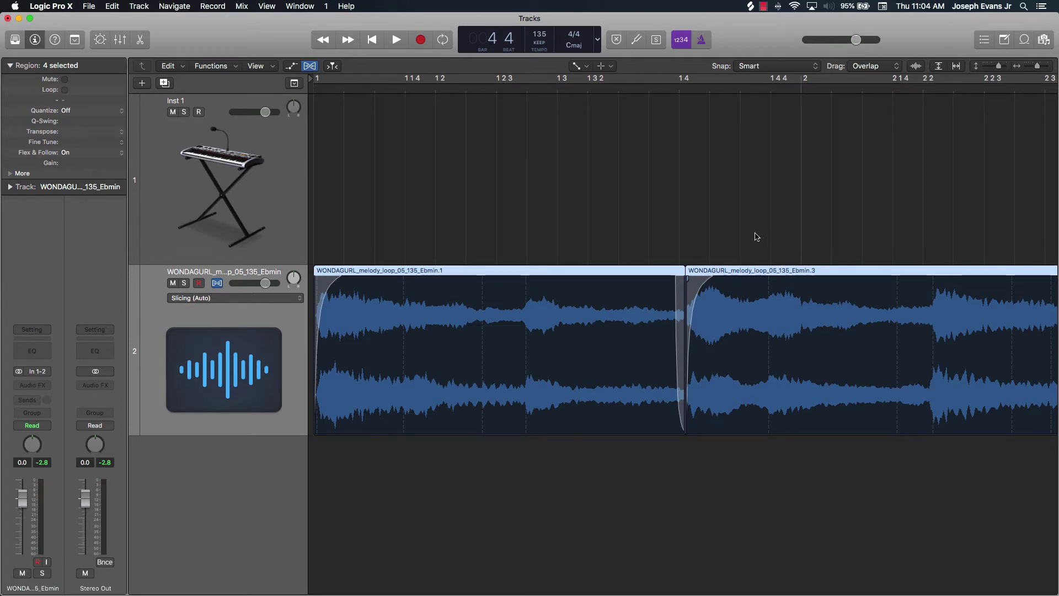
{"action": "key", "text": "t"}
{"action": "key", "text": "t"}
{"action": "scroll", "coordinate": [745, 253], "scroll_direction": "down", "scroll_amount": 10}
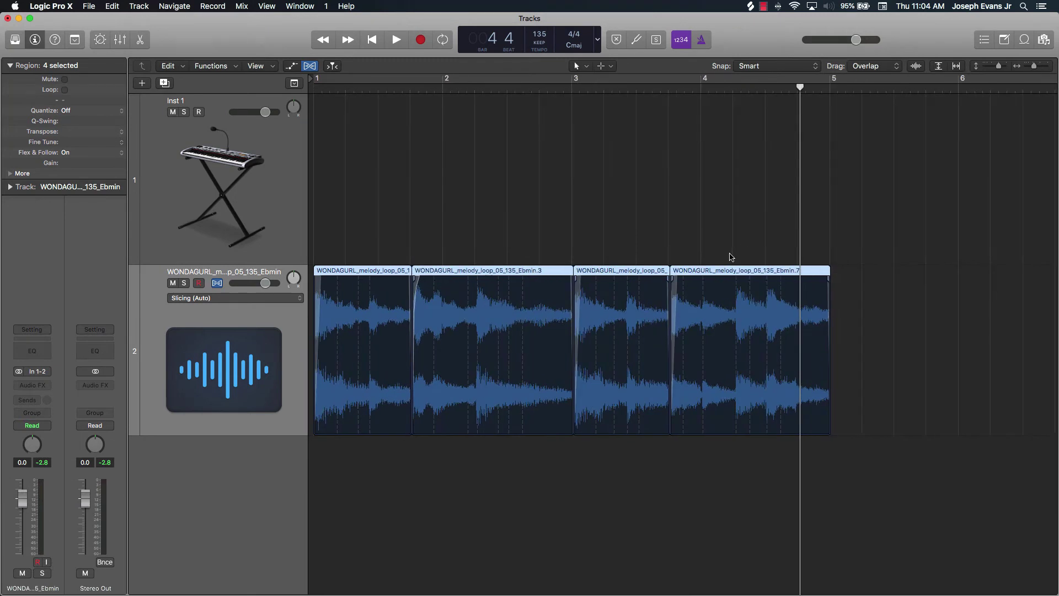
Spread the second, third and fourth melody slices apart, starting near bar 2, bar 3 beat 2 and bar 4 beat 3, and deselect them
{"action": "left_click", "coordinate": [712, 263]}
{"action": "left_click_drag", "start_coordinate": [712, 273], "coordinate": [832, 273]}
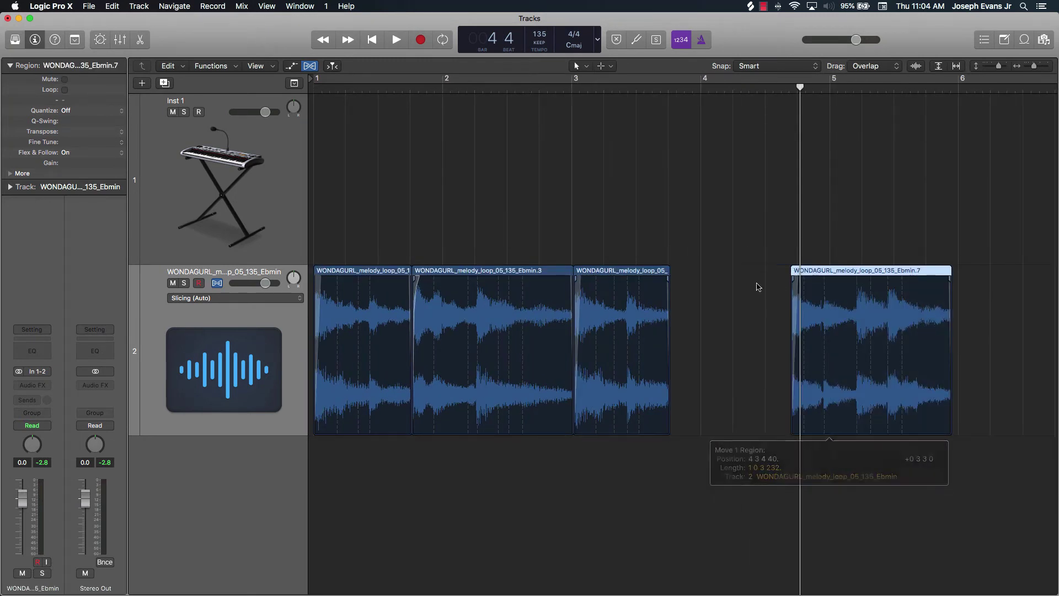
{"action": "left_click_drag", "start_coordinate": [618, 273], "coordinate": [675, 273]}
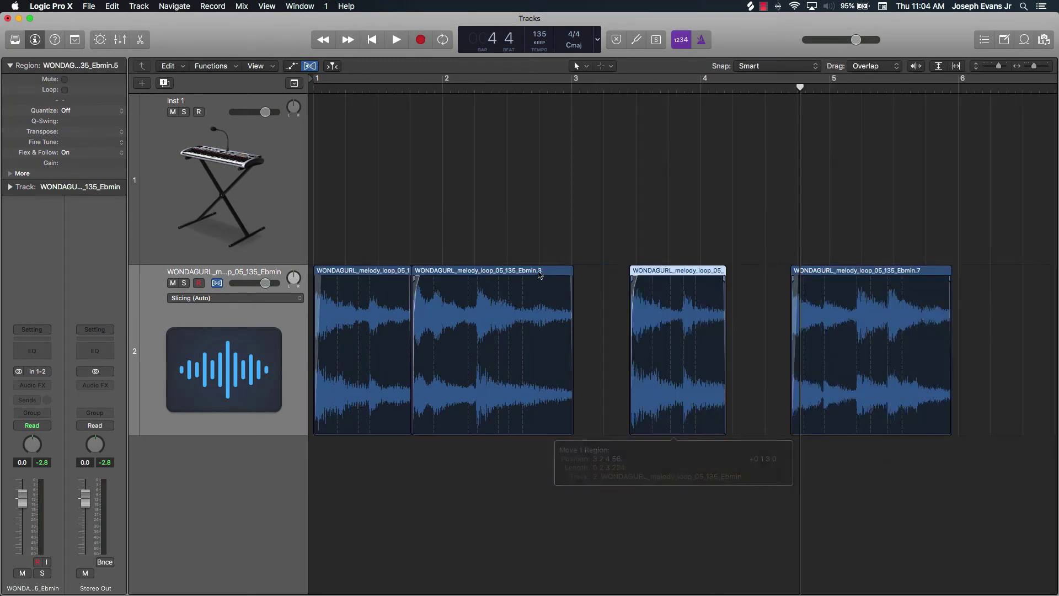
{"action": "left_click_drag", "start_coordinate": [514, 270], "coordinate": [544, 270]}
{"action": "left_click", "coordinate": [472, 220]}
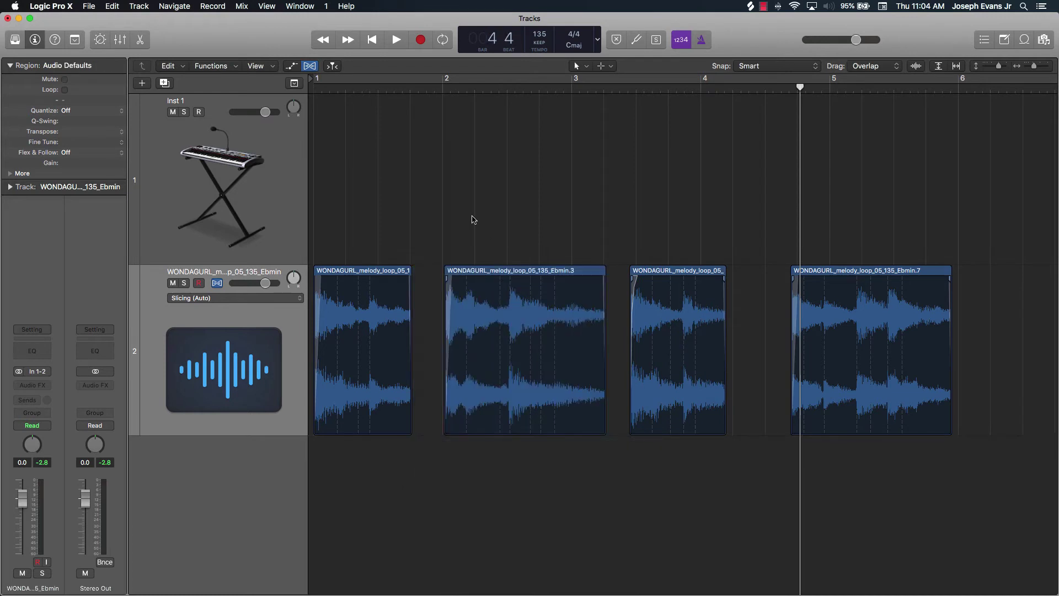
Play the spaced melody slices from the beginning of the project through bar 5, and return the playhead to the start
{"action": "key", "text": "Return"}
{"action": "key", "text": "space"}
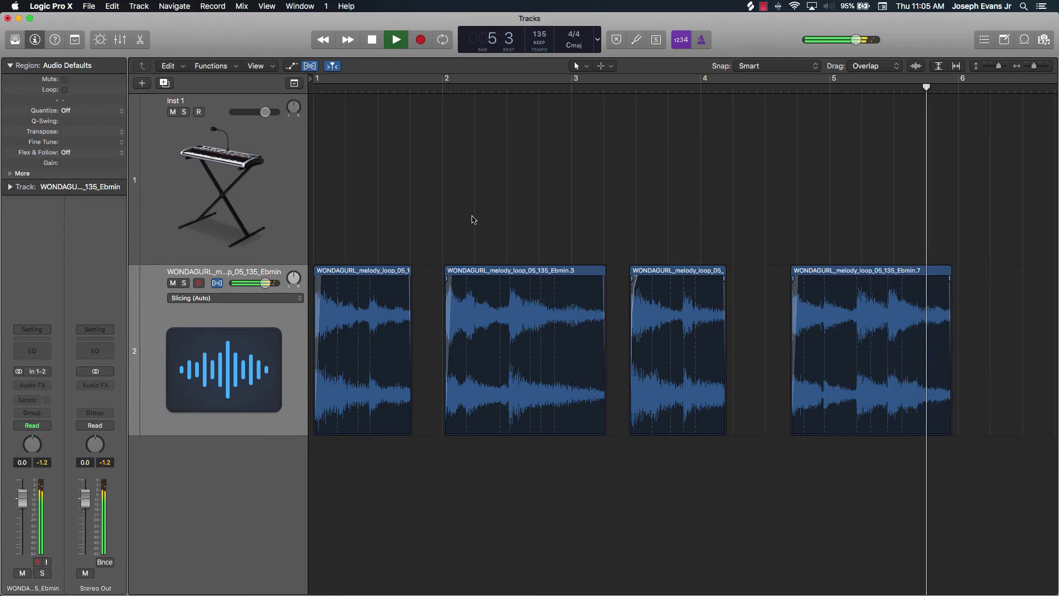
{"action": "key", "text": "space"}
{"action": "key", "text": "Return"}
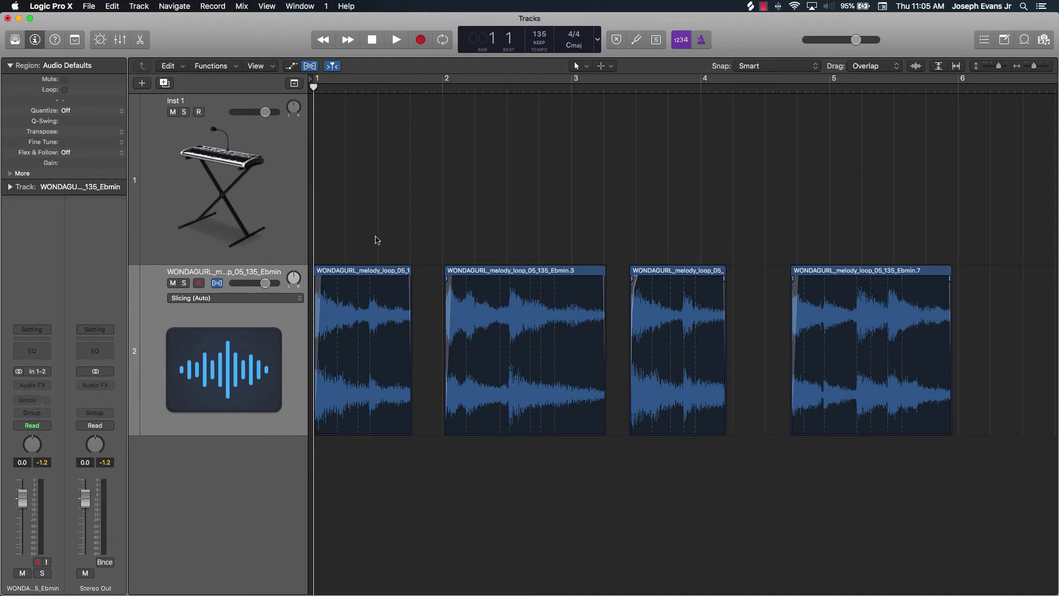
Select all four melody slices and start exporting them as audio files, browsing the drum kit folders for a destination
{"action": "left_click_drag", "start_coordinate": [375, 239], "coordinate": [1010, 338]}
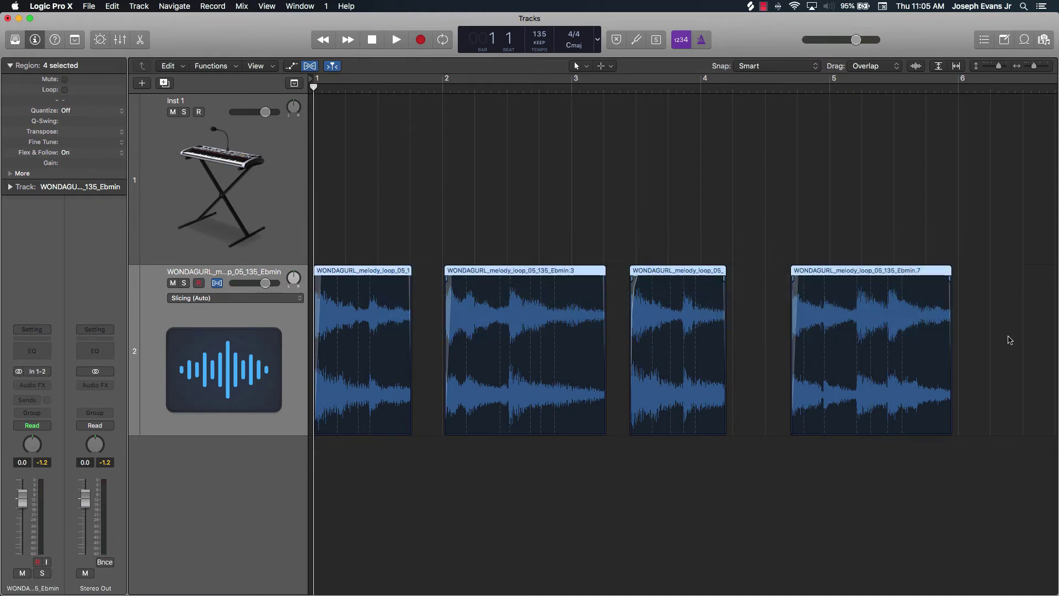
{"action": "right_click", "coordinate": [549, 273]}
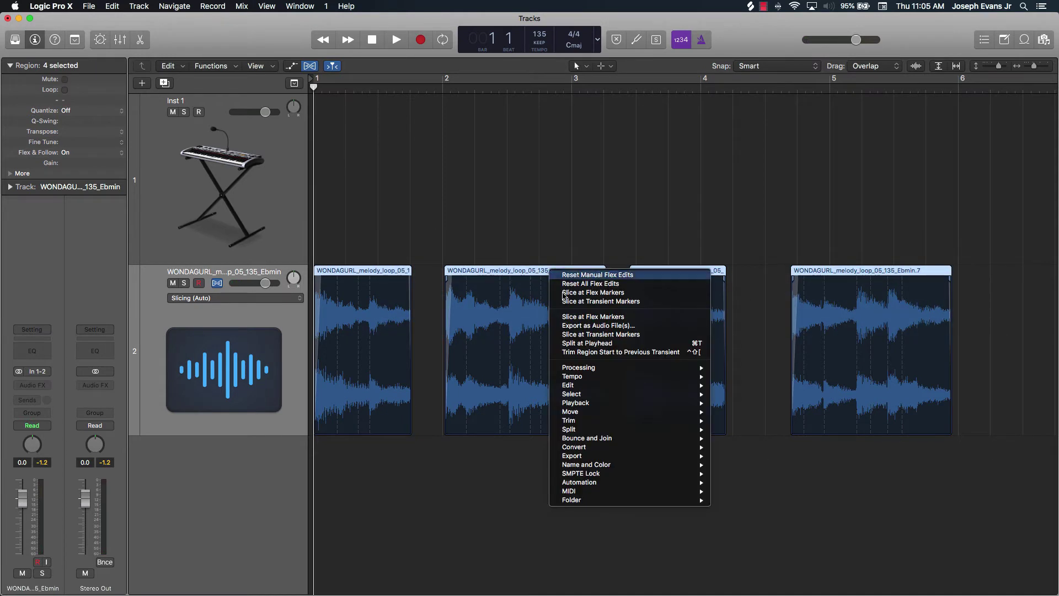
{"action": "mouse_move", "coordinate": [582, 458]}
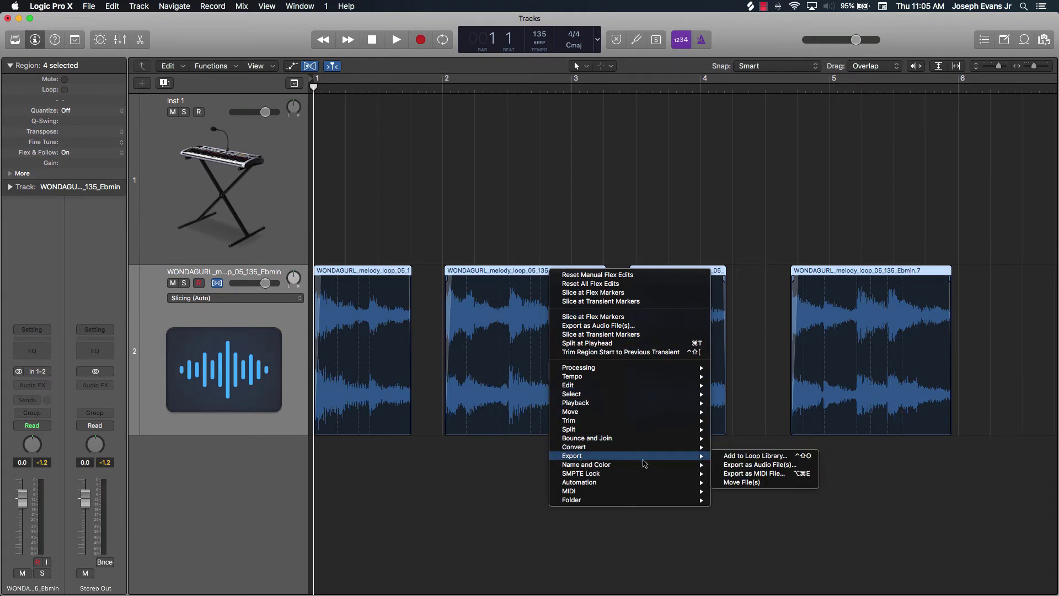
{"action": "left_click", "coordinate": [769, 465]}
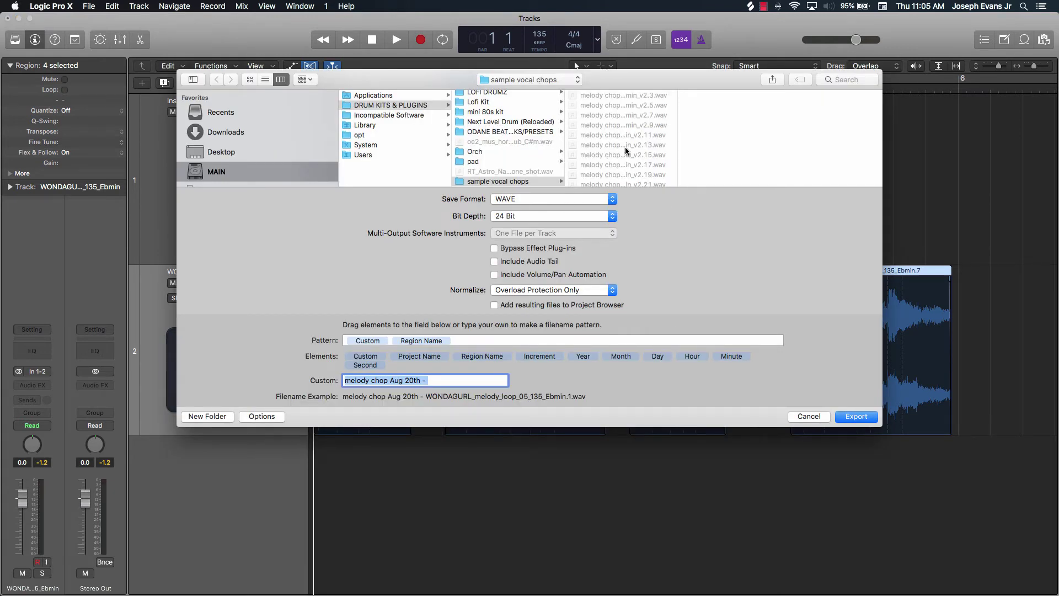
{"action": "scroll", "coordinate": [626, 150], "scroll_direction": "down", "scroll_amount": 5}
{"action": "scroll", "coordinate": [626, 150], "scroll_direction": "up", "scroll_amount": 5}
{"action": "scroll", "coordinate": [518, 158], "scroll_direction": "down", "scroll_amount": 2}
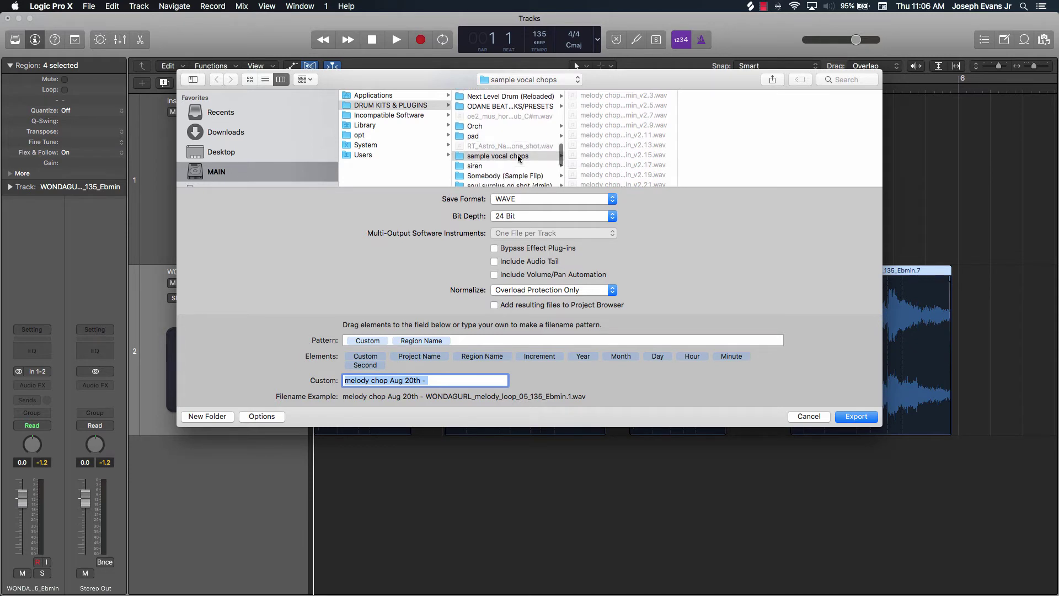
{"action": "scroll", "coordinate": [518, 159], "scroll_direction": "down", "scroll_amount": 5}
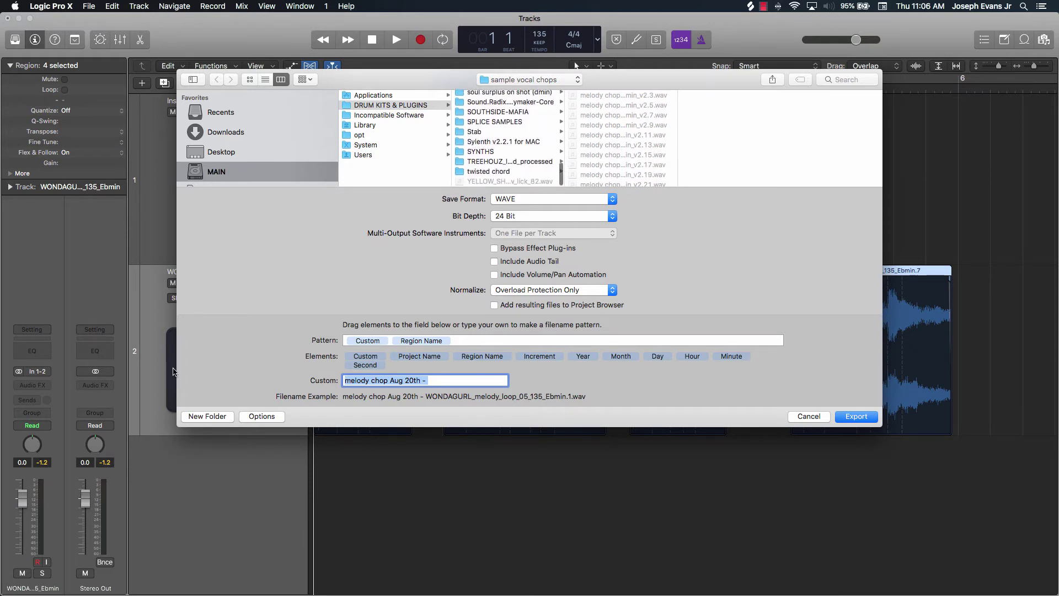
Create a new folder called wondergurl inside the sample vocal chops folder as the export destination
{"action": "left_click", "coordinate": [205, 418]}
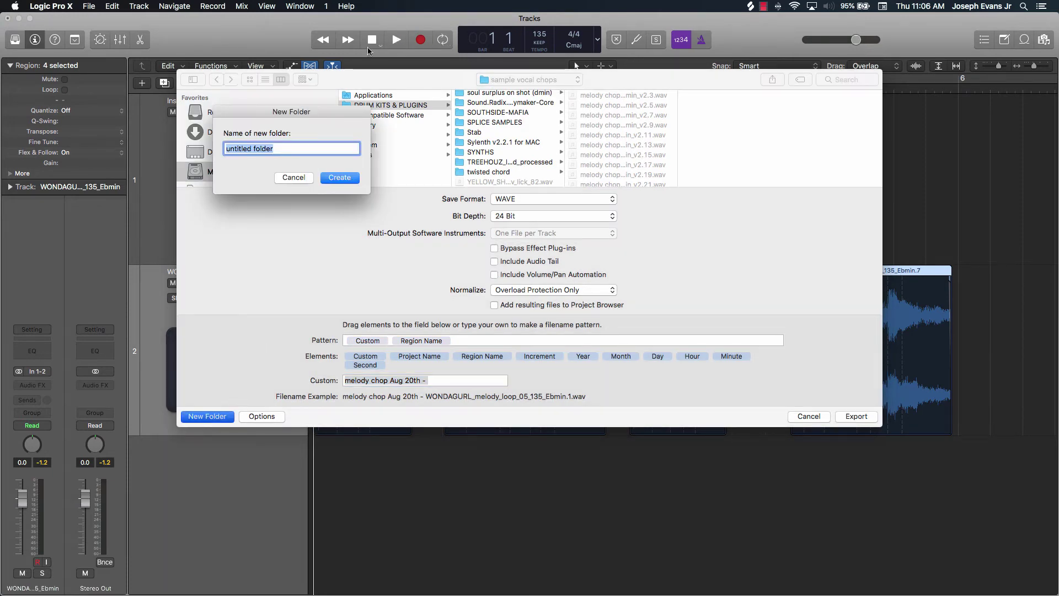
{"action": "left_click_drag", "start_coordinate": [300, 113], "coordinate": [371, 212]}
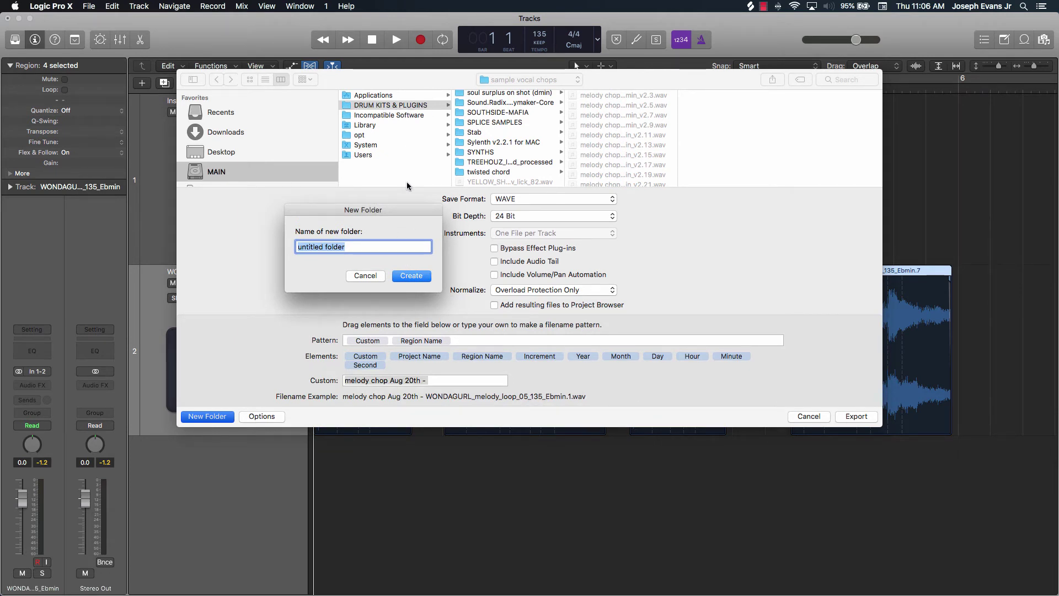
{"action": "type", "text": "wondergurl"}
{"action": "key", "text": "Return"}
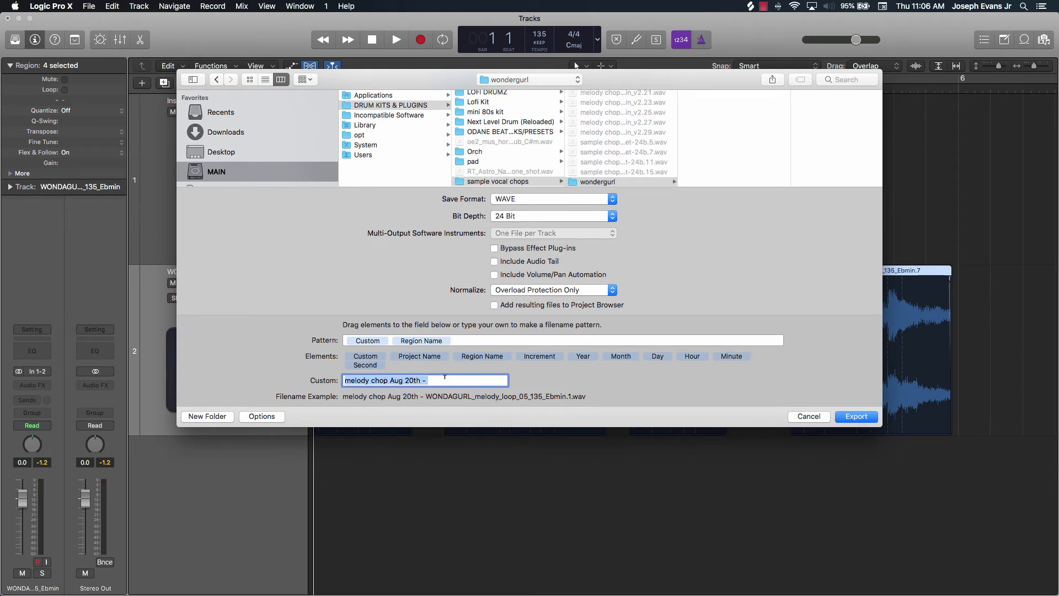
Remove the Custom element from the export filename pattern and add it back in front of Region Name
{"action": "left_click", "coordinate": [365, 357]}
{"action": "mouse_move", "coordinate": [364, 348]}
{"action": "left_mouse_down"}
{"action": "mouse_move", "coordinate": [408, 345]}
{"action": "mouse_move", "coordinate": [347, 354]}
{"action": "mouse_move", "coordinate": [369, 341]}
{"action": "left_mouse_up"}
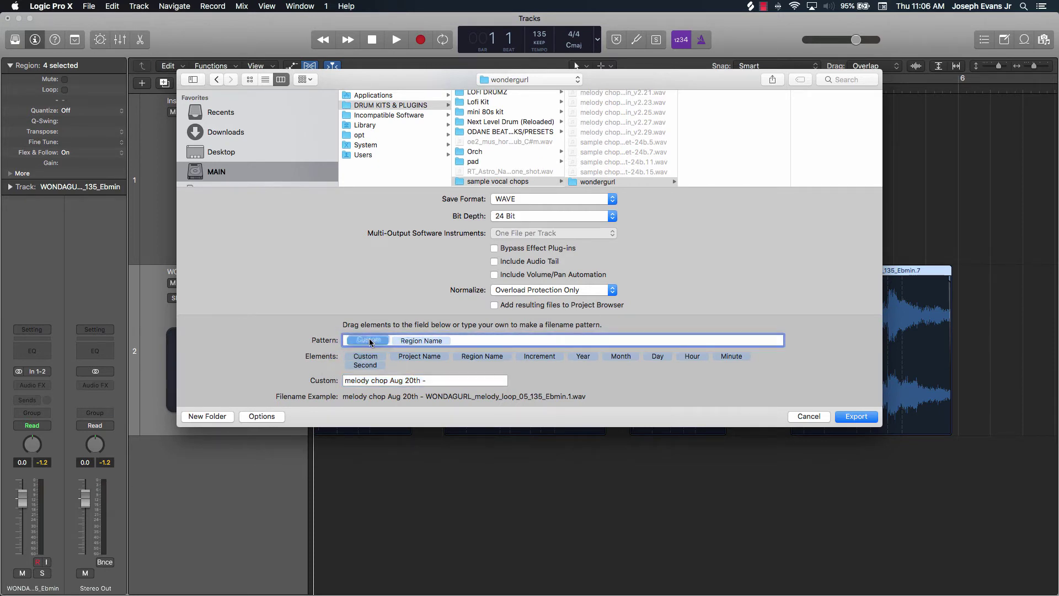
{"action": "key", "text": "BackSpace"}
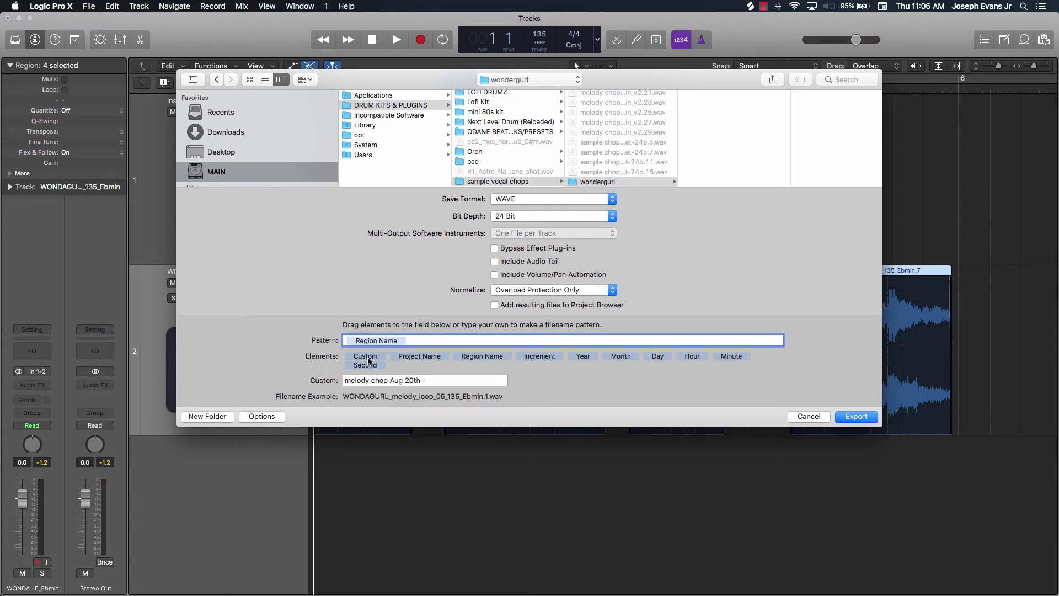
{"action": "left_click_drag", "start_coordinate": [369, 359], "coordinate": [353, 341]}
{"action": "key", "text": "Tab"}
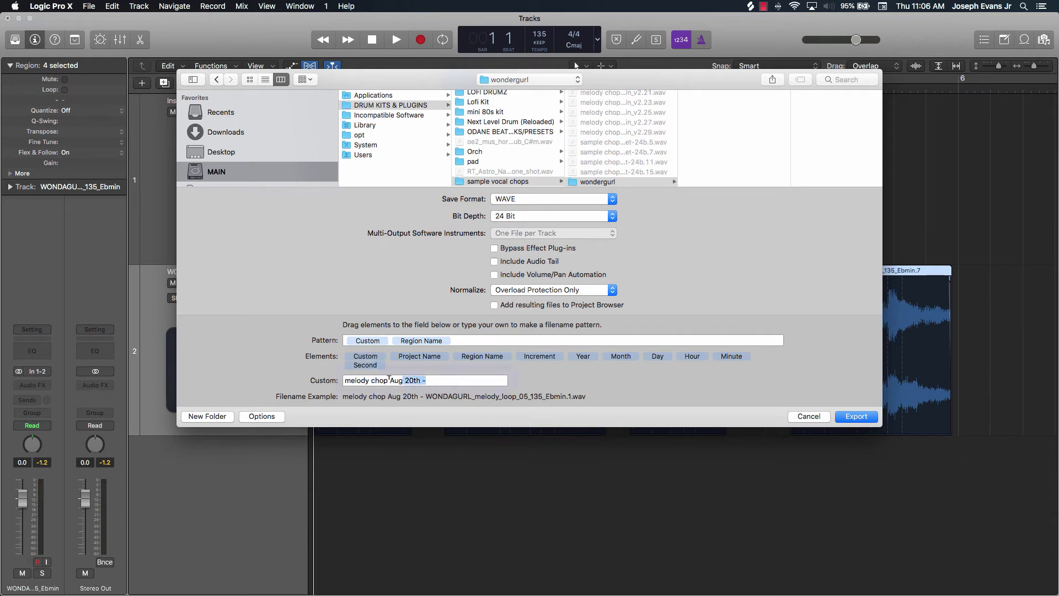
{"action": "left_click", "coordinate": [379, 380]}
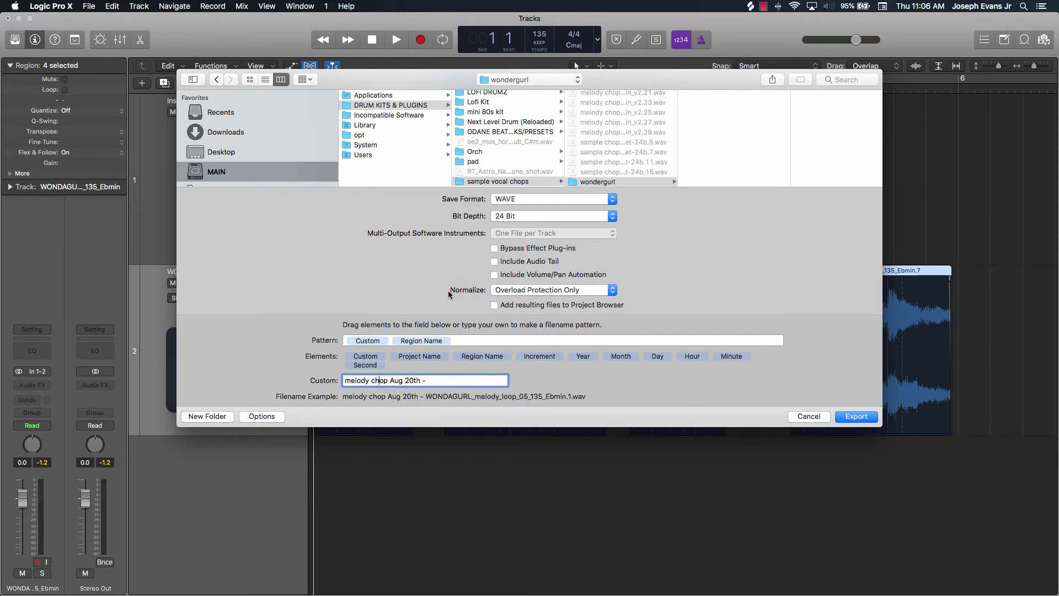
Keep Normalize at Overload Protection Only and export the four slices as 24-bit WAVE files into the wondergurl folder
{"action": "left_click", "coordinate": [501, 291]}
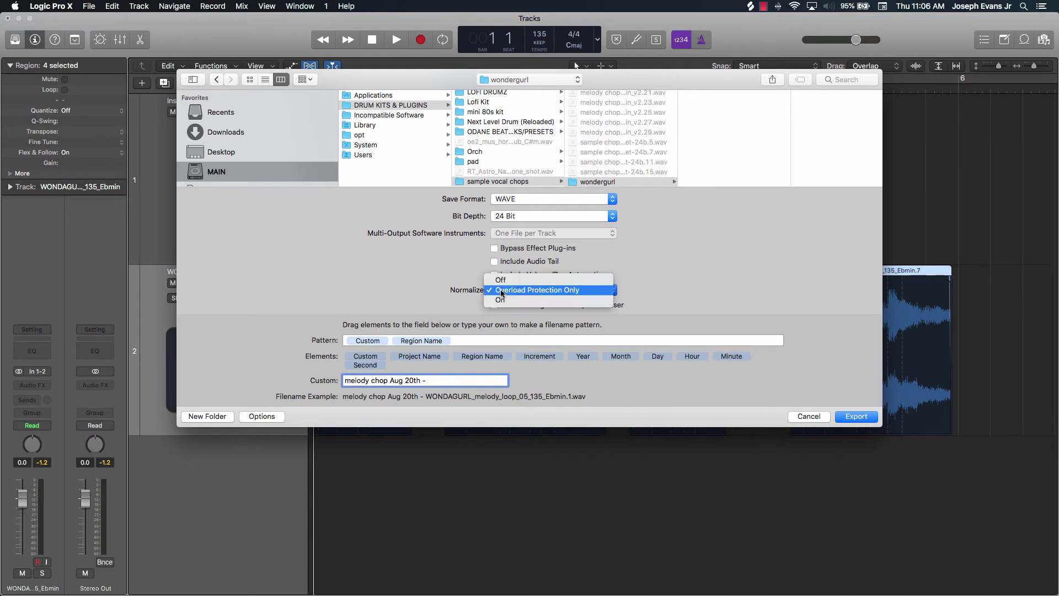
{"action": "left_click", "coordinate": [584, 290]}
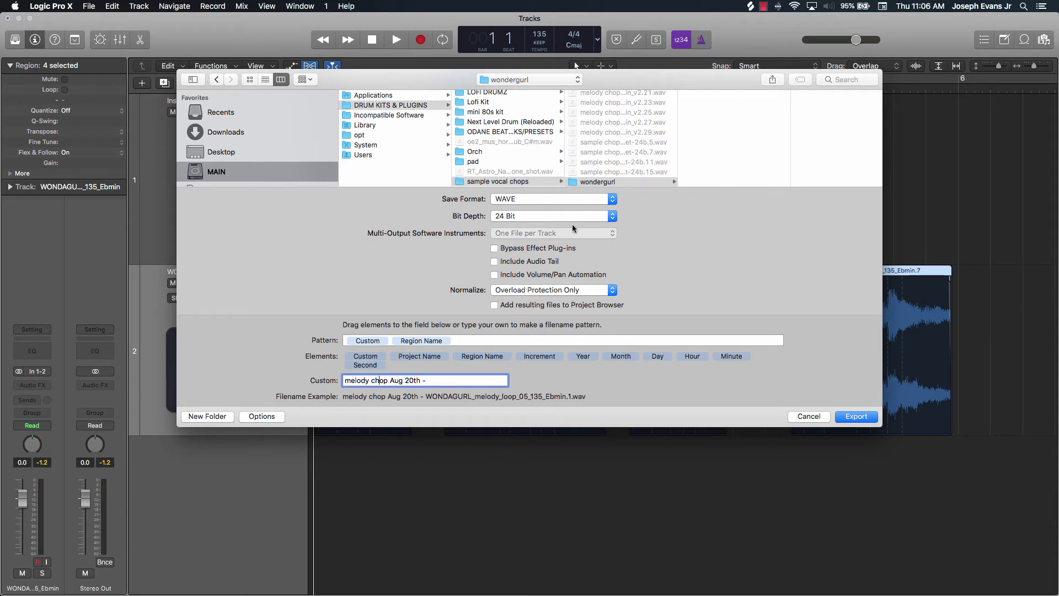
{"action": "left_click", "coordinate": [637, 182]}
{"action": "key", "text": "Return"}
Delete all four melody slices from the arrangement and remove their audio track, leaving the playhead at the start
{"action": "key", "text": "space"}
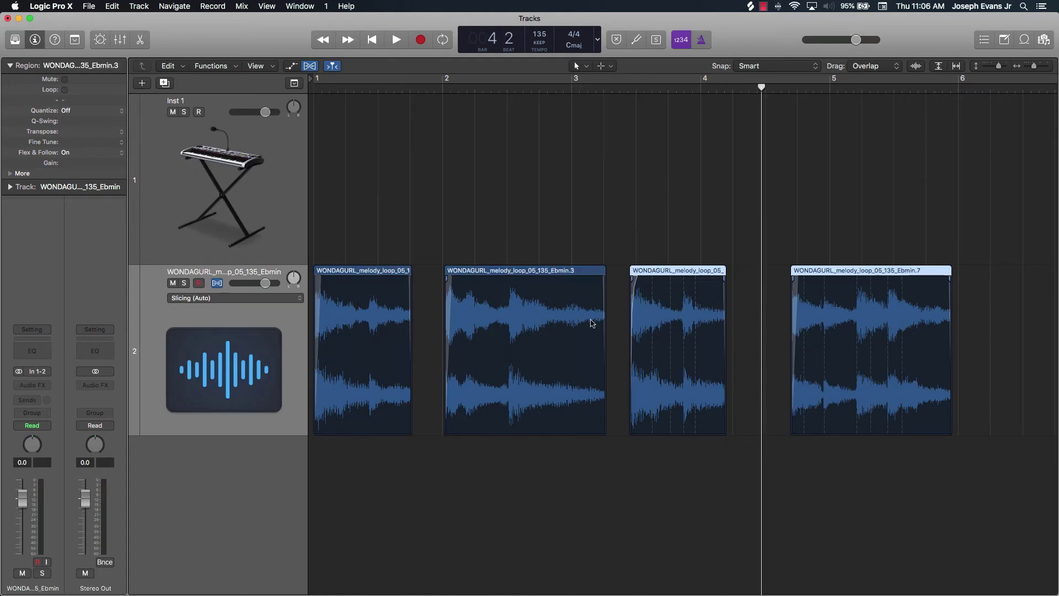
{"action": "key", "text": "cmd+a"}
{"action": "key", "text": "space"}
{"action": "key", "text": "Return"}
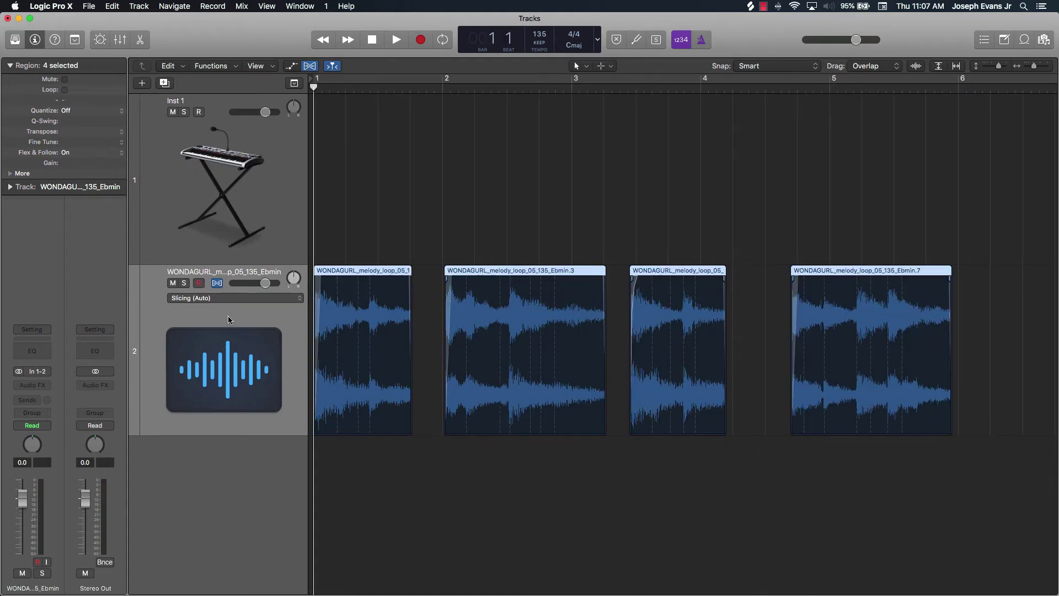
{"action": "key", "text": "Delete"}
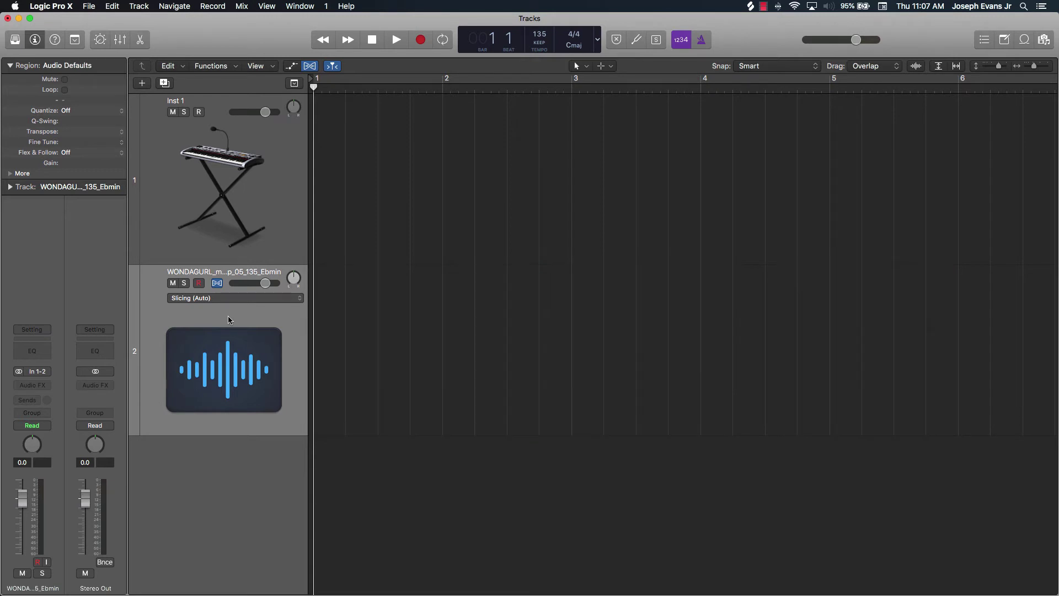
{"action": "key", "text": "super+BackSpace"}
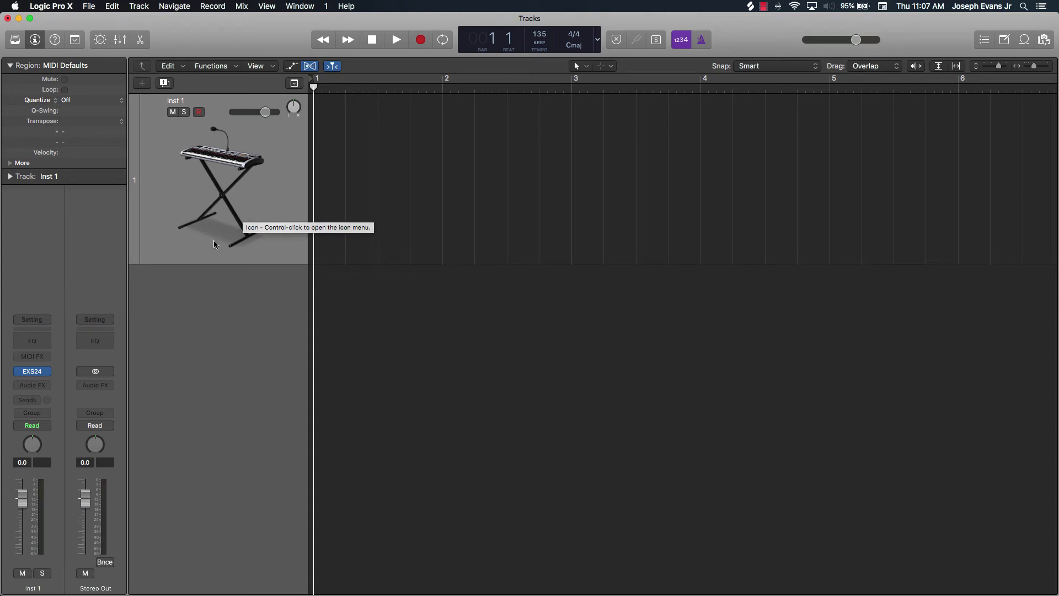
Open the EXS24 sampler on the Inst 1 track and bring up its Instrument Editor with an empty instrument
{"action": "left_click", "coordinate": [35, 374]}
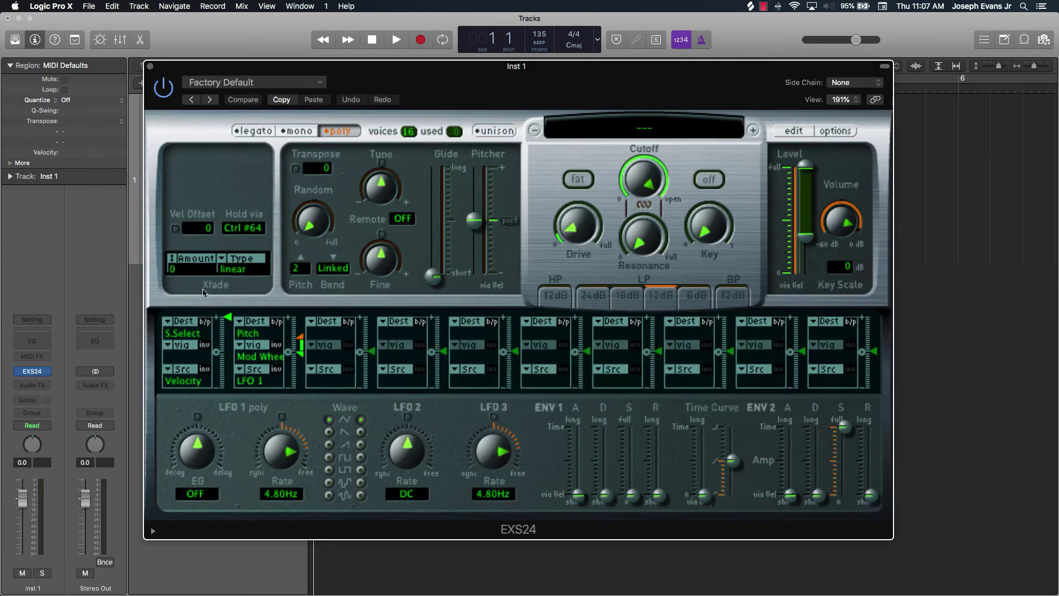
{"action": "left_click", "coordinate": [792, 132]}
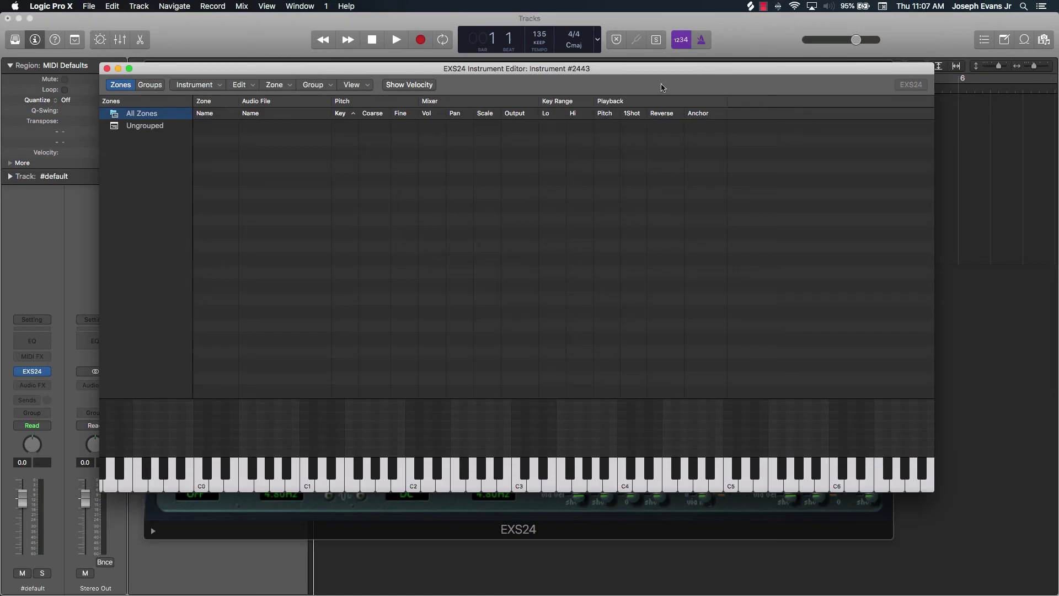
{"action": "left_click_drag", "start_coordinate": [642, 76], "coordinate": [645, 103]}
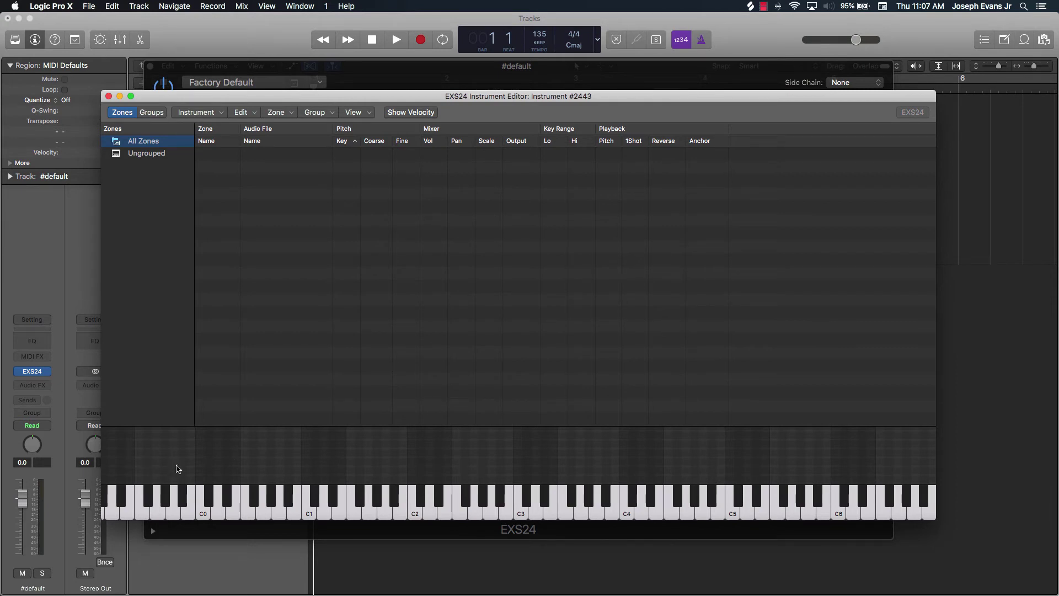
Try out keys across the whole range of the Instrument Editor's keyboard while the instrument has no zones
{"action": "left_click_drag", "start_coordinate": [882, 501], "coordinate": [373, 501]}
{"action": "left_click", "coordinate": [248, 504]}
{"action": "left_click", "coordinate": [184, 497]}
{"action": "left_click", "coordinate": [429, 505]}
{"action": "left_click", "coordinate": [702, 505]}
{"action": "left_click", "coordinate": [900, 505]}
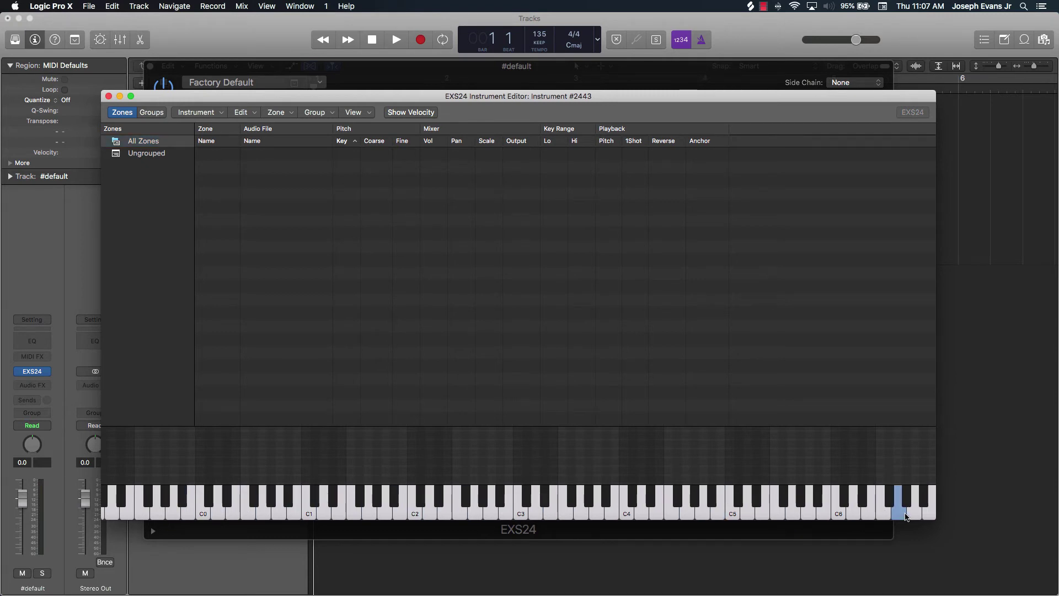
{"action": "left_click", "coordinate": [670, 504]}
{"action": "left_click", "coordinate": [420, 496]}
{"action": "left_click", "coordinate": [290, 505]}
{"action": "left_click", "coordinate": [458, 504]}
{"action": "left_click", "coordinate": [508, 505]}
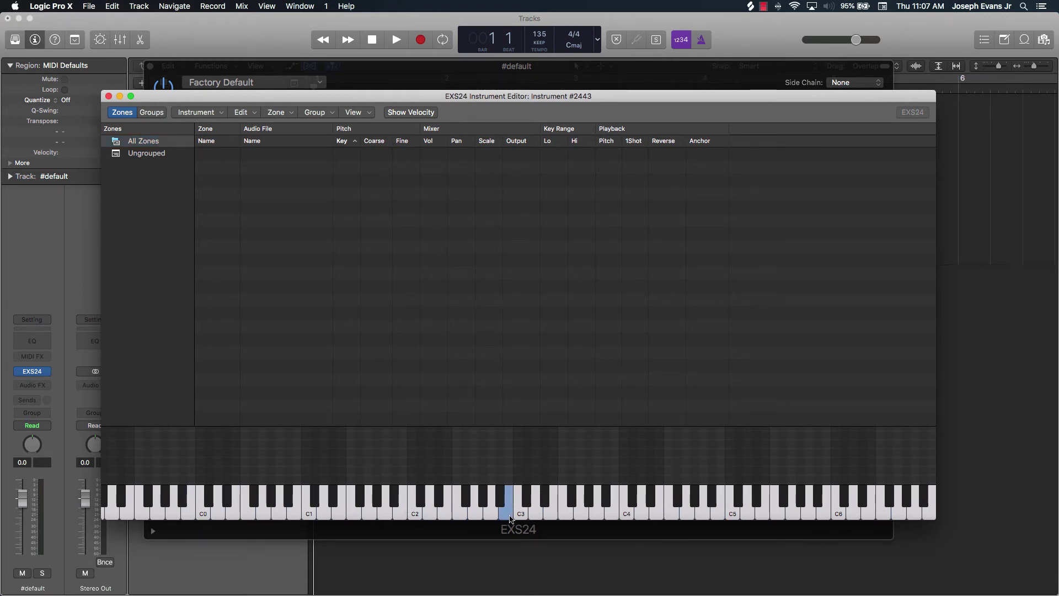
{"action": "left_click", "coordinate": [611, 505]}
{"action": "left_click", "coordinate": [836, 506]}
{"action": "left_click", "coordinate": [490, 508]}
Switch to Finder and add the wondergurl folder's four chops to the EXS24 instrument as contiguous zones, one note wide, starting at C1
{"action": "mouse_move", "coordinate": [340, 593]}
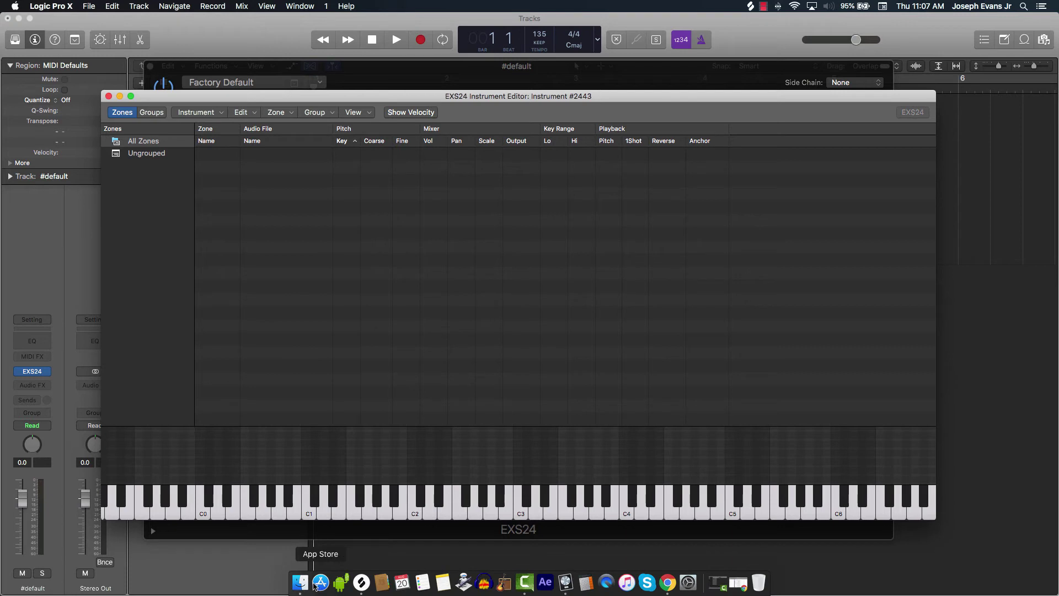
{"action": "left_click", "coordinate": [297, 589]}
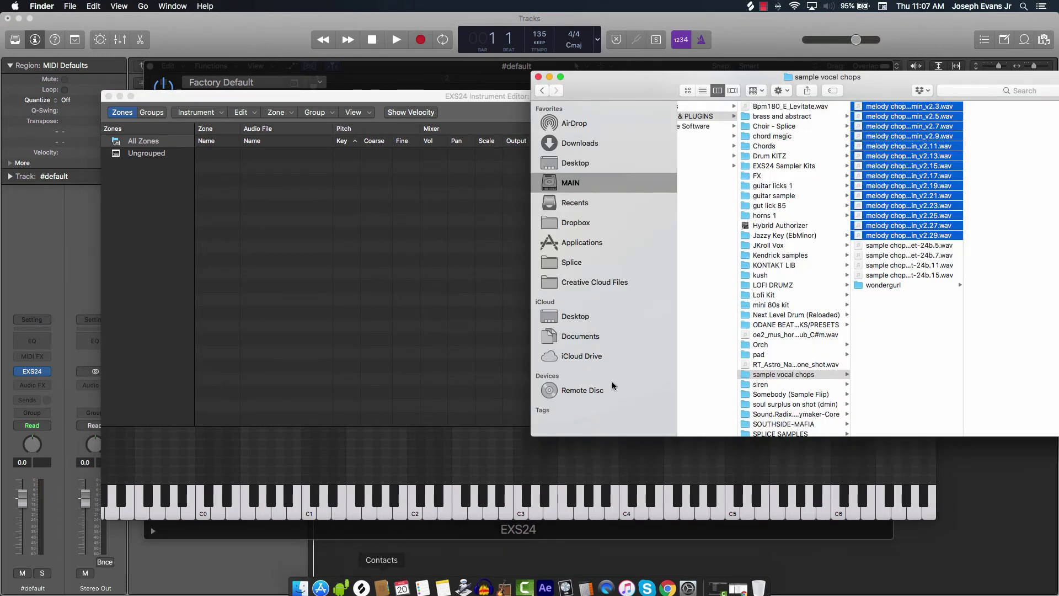
{"action": "left_click", "coordinate": [913, 317]}
{"action": "left_click", "coordinate": [885, 286]}
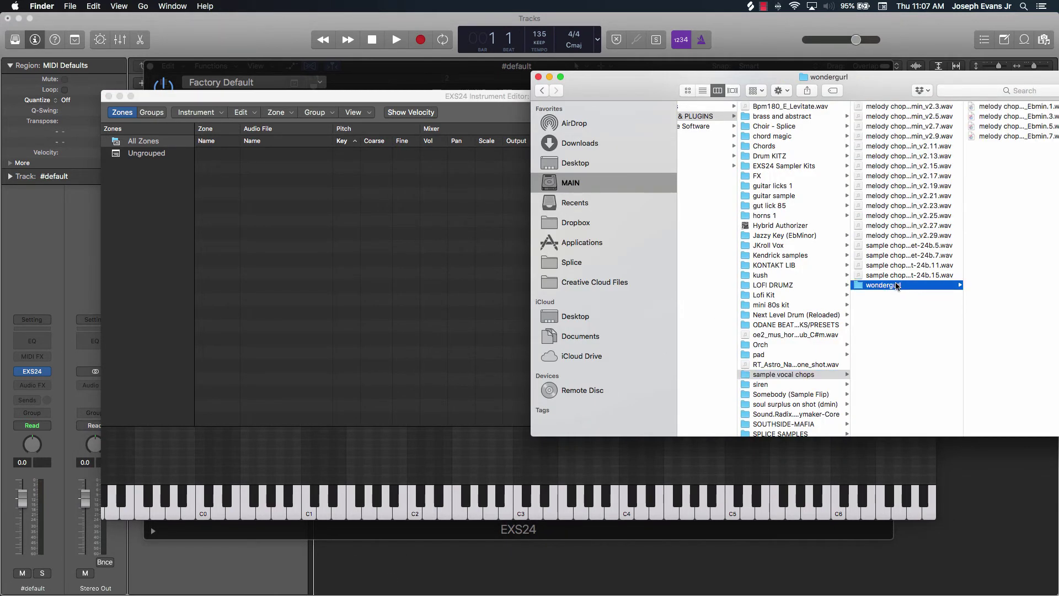
{"action": "left_click_drag", "start_coordinate": [1012, 154], "coordinate": [298, 238]}
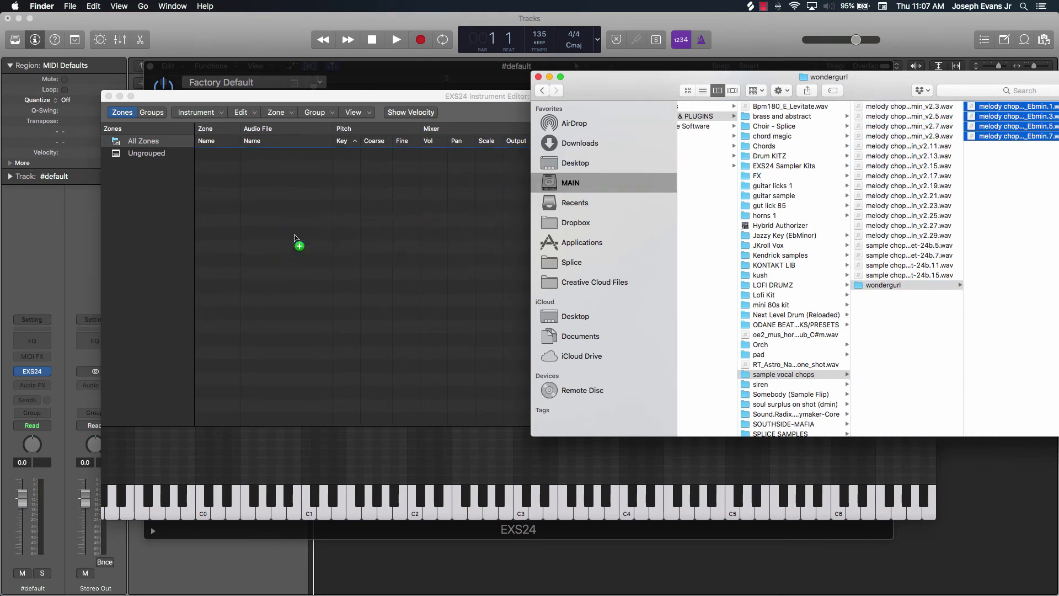
{"action": "left_click", "coordinate": [550, 77]}
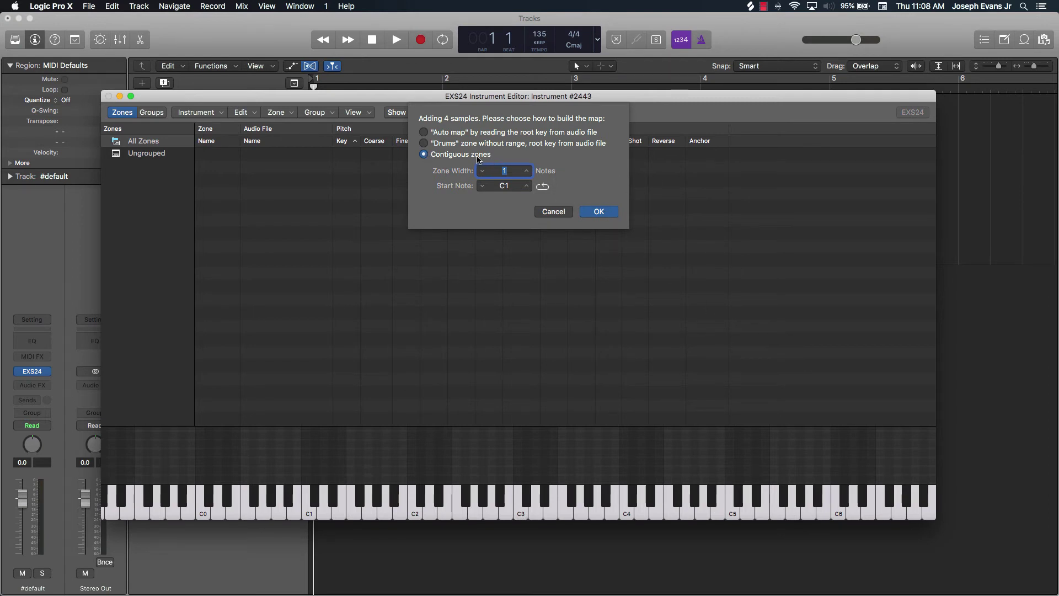
{"action": "left_click", "coordinate": [606, 215]}
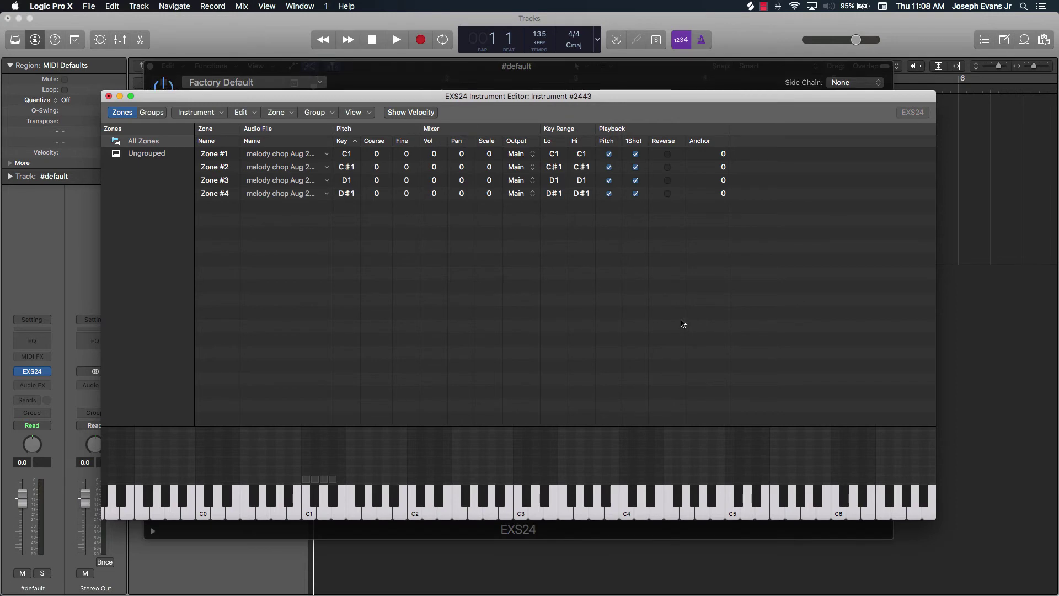
Audition the four chop zones one after another on their keys from C1 to D#1
{"action": "left_click", "coordinate": [309, 517]}
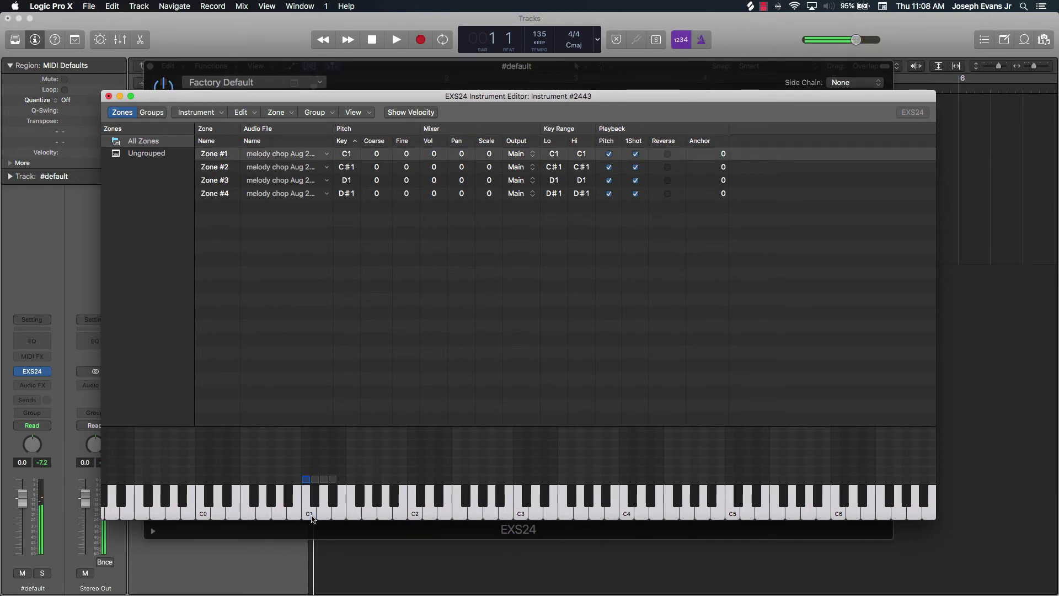
{"action": "left_click", "coordinate": [315, 500]}
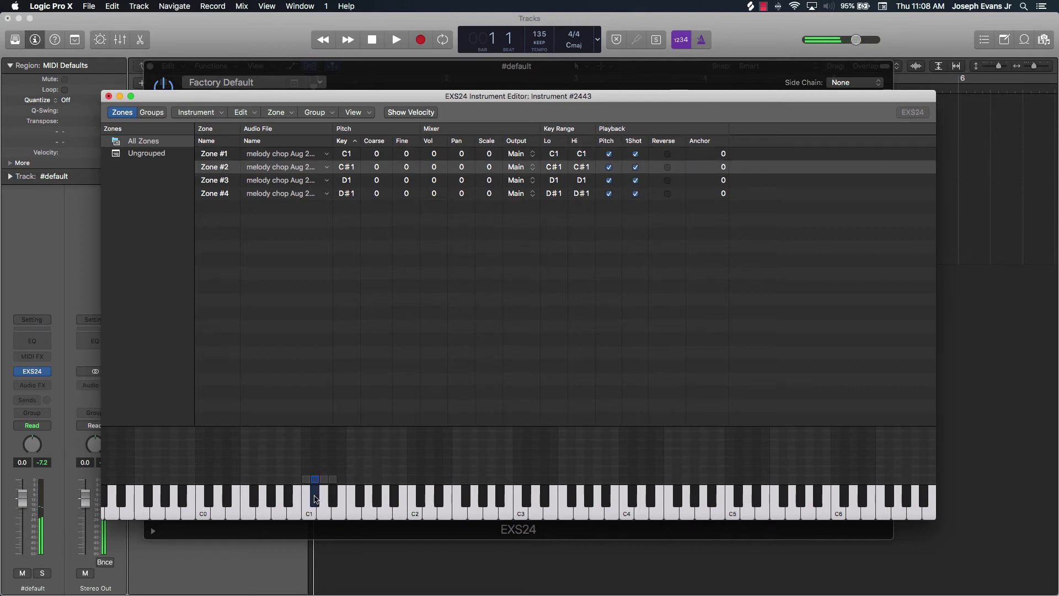
{"action": "left_click", "coordinate": [328, 514]}
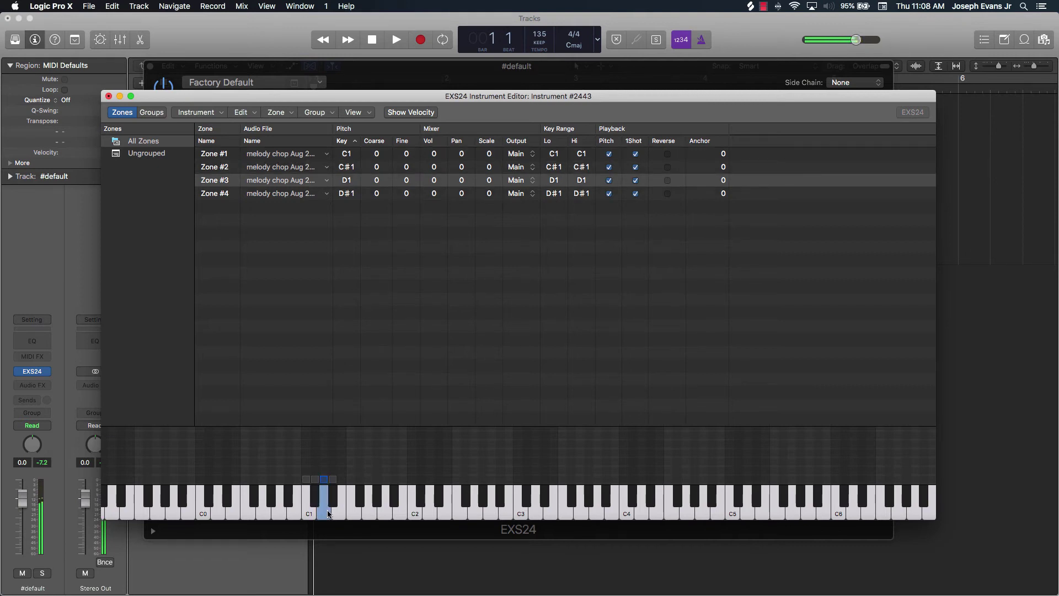
{"action": "left_click", "coordinate": [334, 503]}
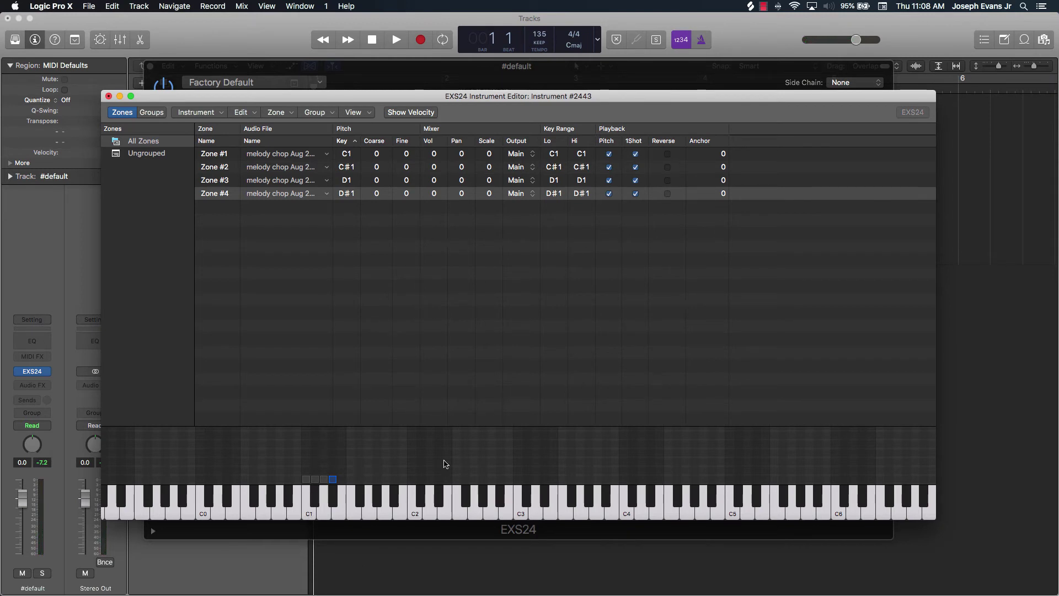
Turn off one-shot playback for all four zones
{"action": "left_click", "coordinate": [637, 158]}
{"action": "left_click", "coordinate": [635, 155]}
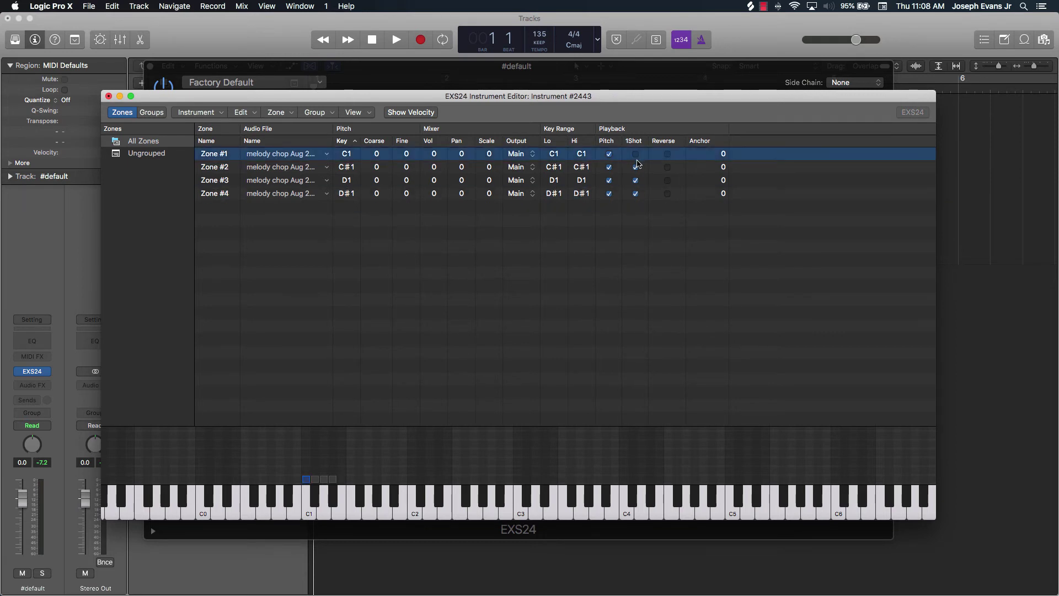
{"action": "left_click", "coordinate": [636, 167]}
{"action": "left_click", "coordinate": [636, 180]}
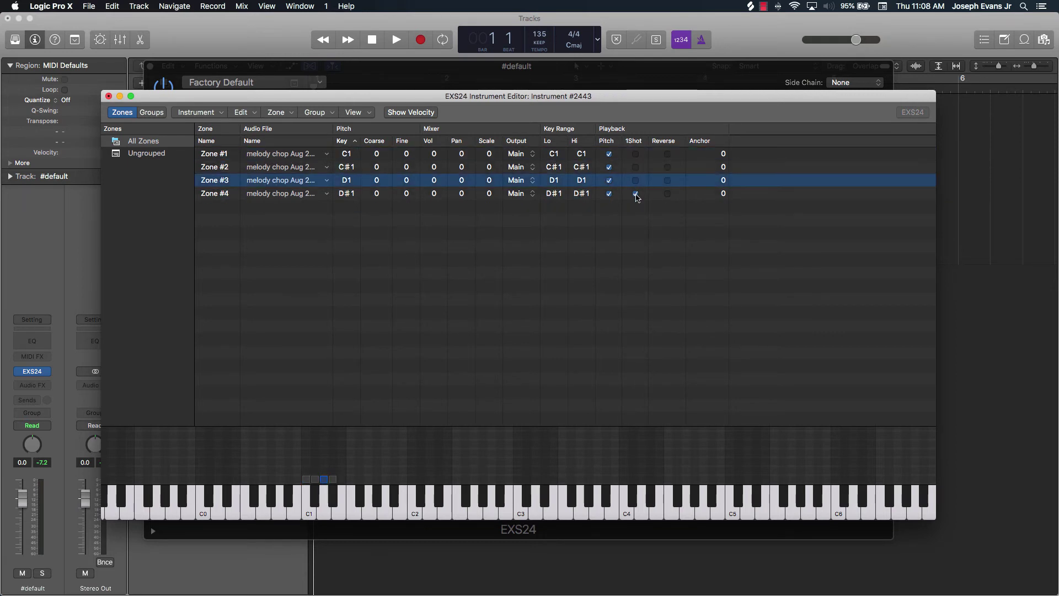
{"action": "left_click", "coordinate": [636, 193]}
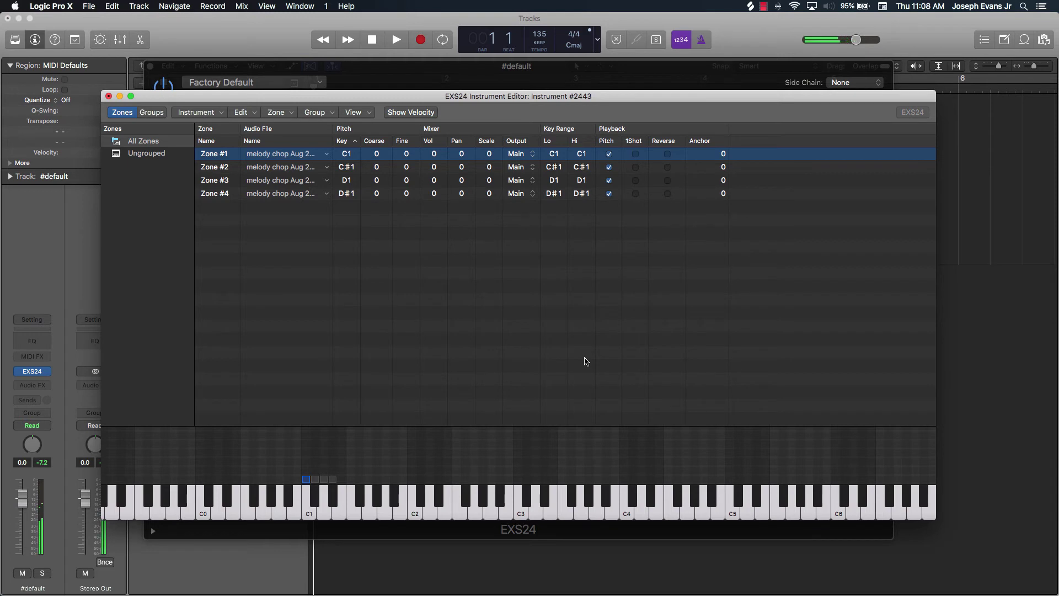
Play the chops on their keys to hear how the zones respond with one-shot playback off
{"action": "left_click", "coordinate": [635, 154]}
{"action": "left_click", "coordinate": [637, 155]}
{"action": "left_click", "coordinate": [634, 166]}
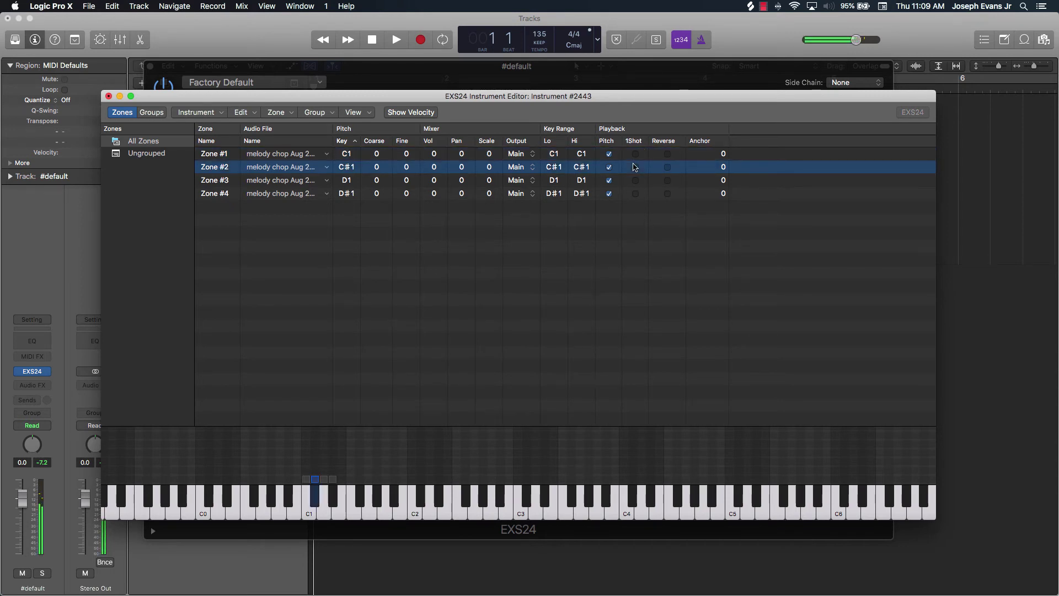
{"action": "key", "text": "Down"}
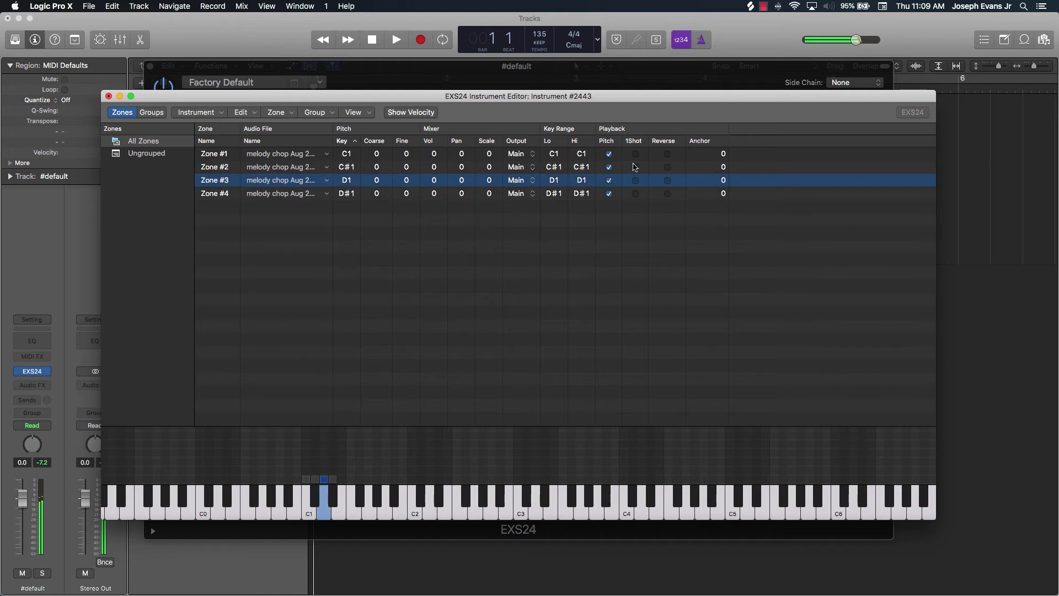
{"action": "key", "text": "Up"}
{"action": "key", "text": "Down"}
{"action": "key", "text": "Down"}
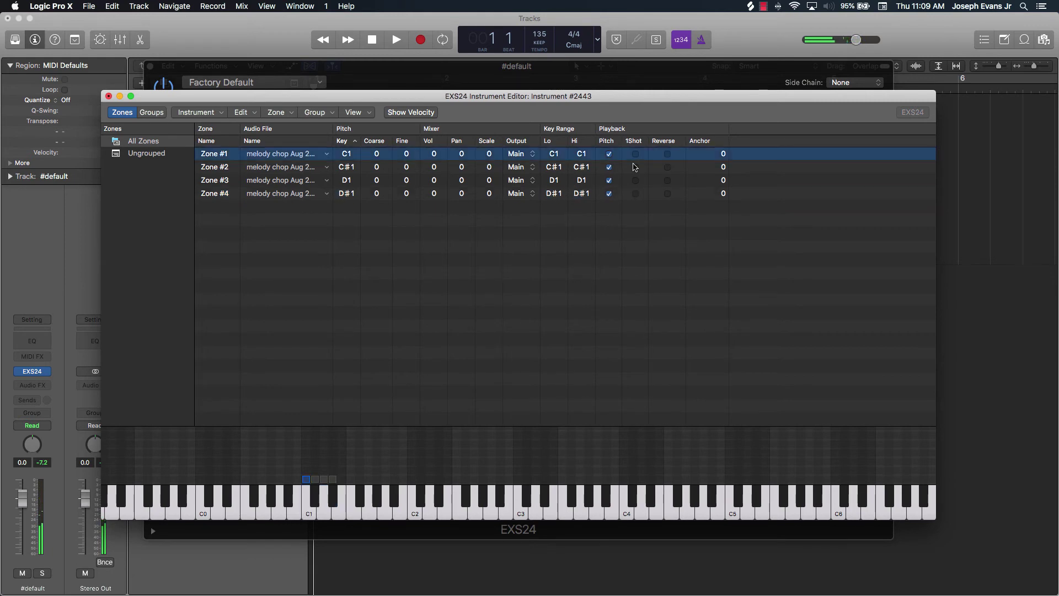
Turn on reverse playback for all four zones and try out the reversed chops
{"action": "left_click", "coordinate": [667, 153]}
{"action": "left_click", "coordinate": [667, 167]}
{"action": "left_click", "coordinate": [668, 180]}
{"action": "left_click", "coordinate": [668, 193]}
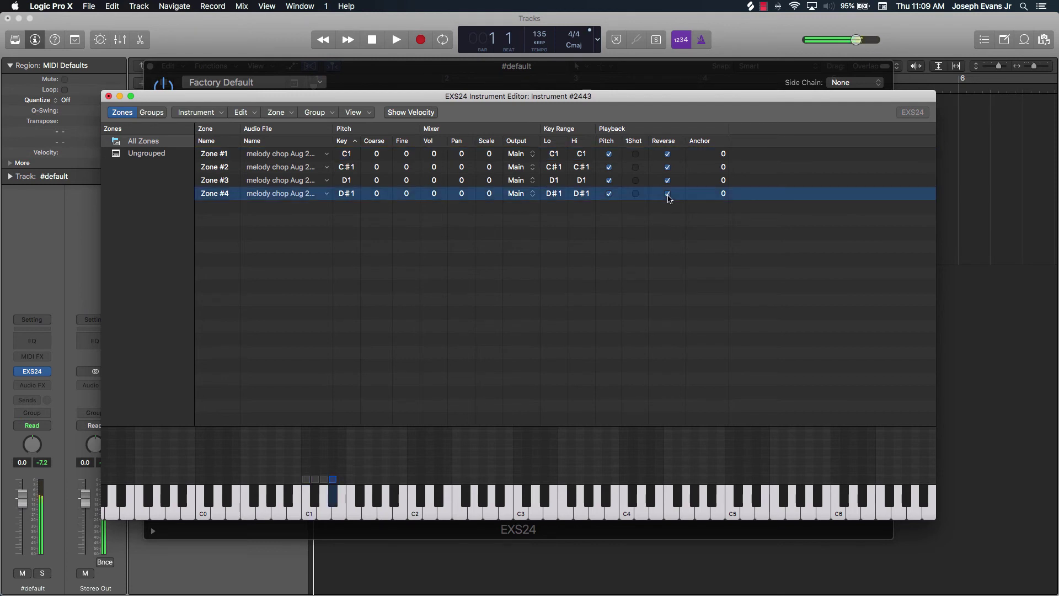
Turn reverse playback back off for Zones #1 to #4
{"action": "left_click", "coordinate": [667, 154]}
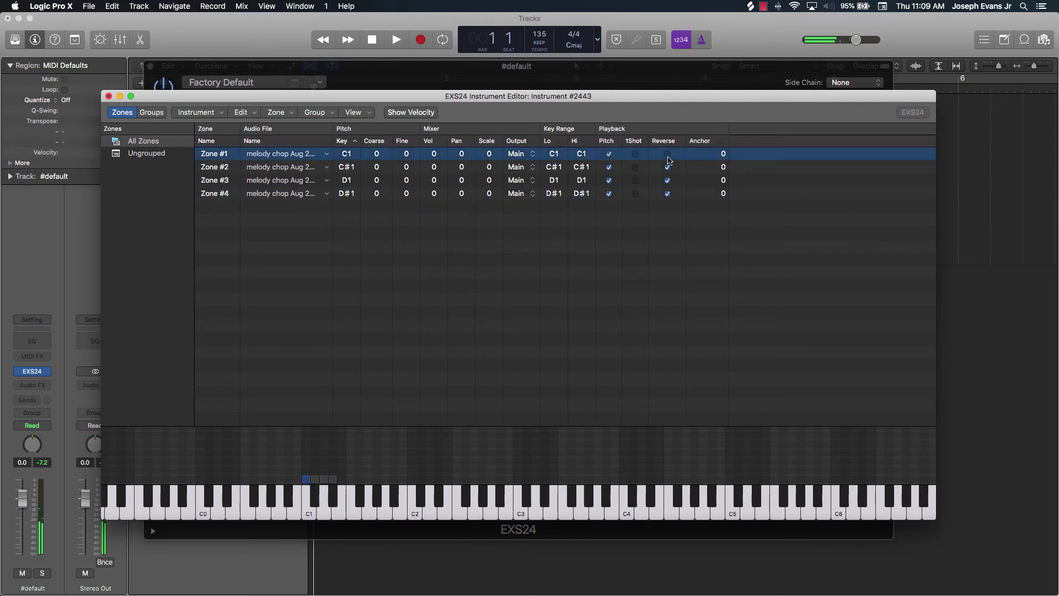
{"action": "left_click", "coordinate": [668, 167]}
{"action": "left_click", "coordinate": [667, 180]}
{"action": "left_click", "coordinate": [667, 193]}
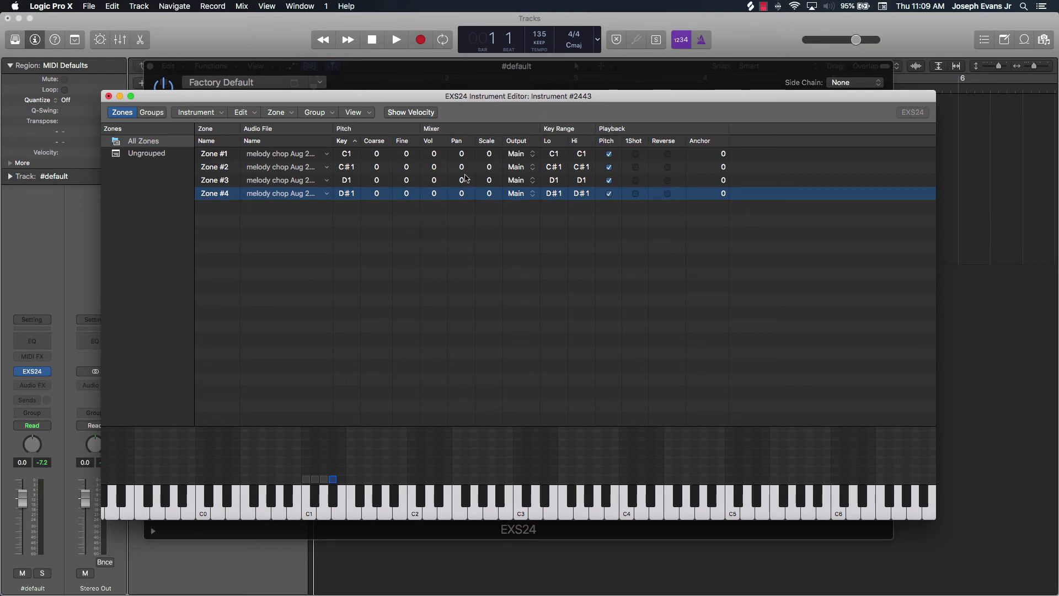
{"action": "left_click", "coordinate": [608, 140]}
{"action": "left_click", "coordinate": [635, 142]}
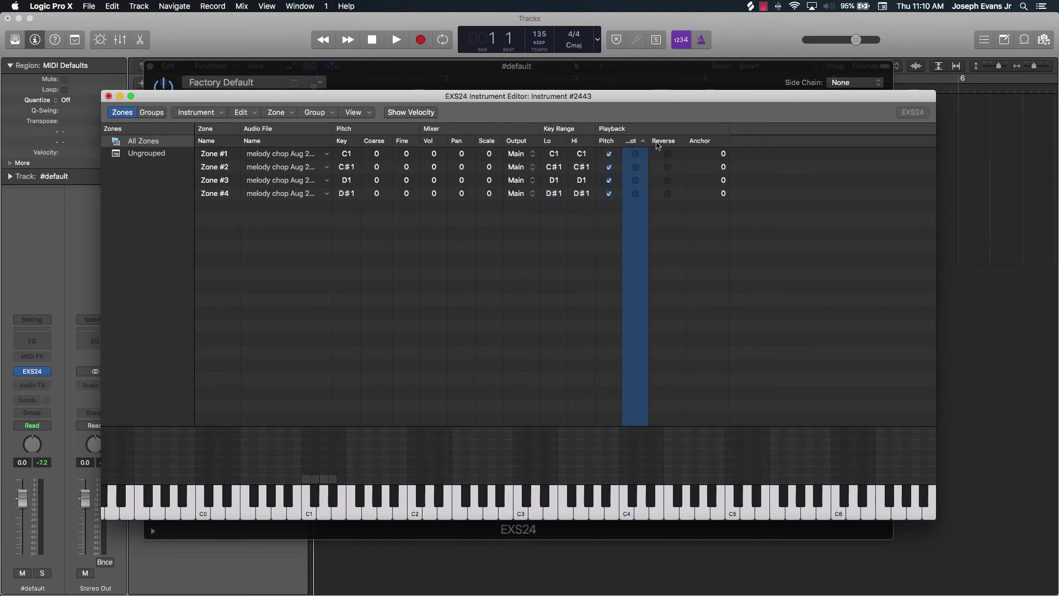
{"action": "left_click", "coordinate": [657, 144]}
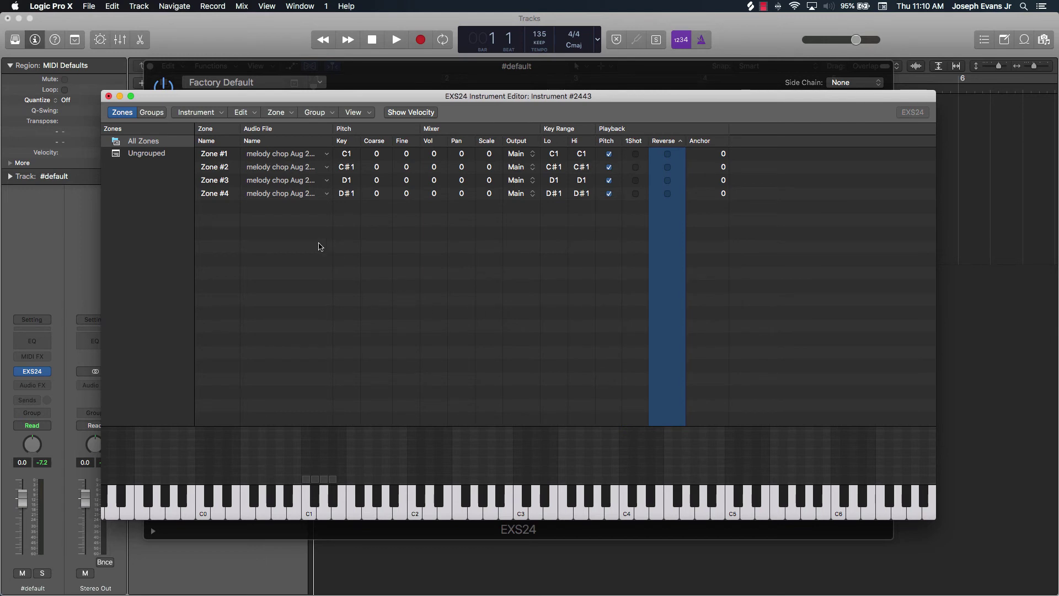
Save the sampler instrument as "wonder chops 01" in the Sampler Instruments folder and close the Instrument Editor
{"action": "left_click", "coordinate": [212, 115]}
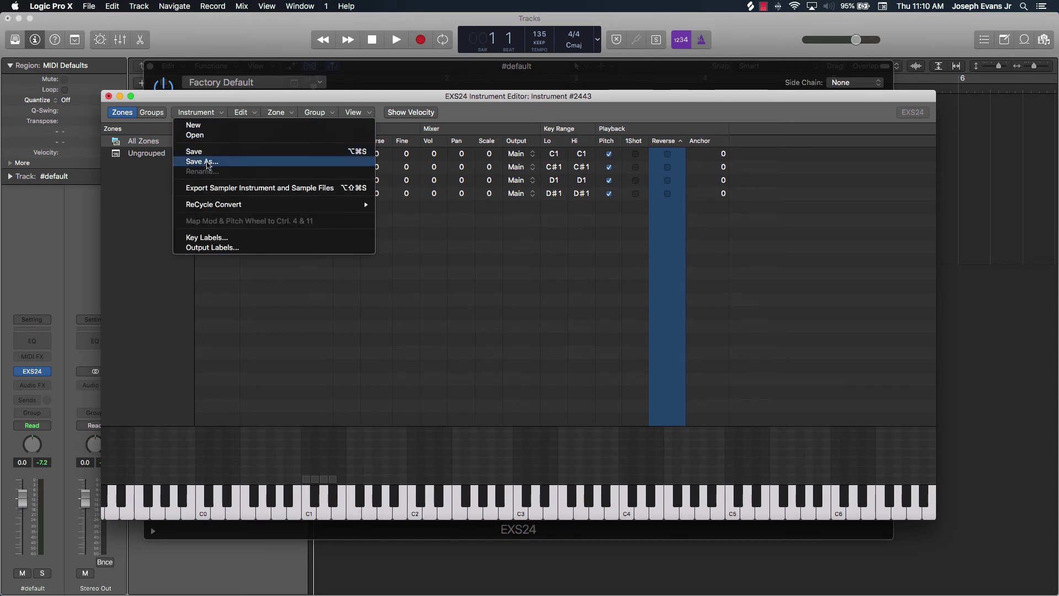
{"action": "left_click", "coordinate": [208, 161]}
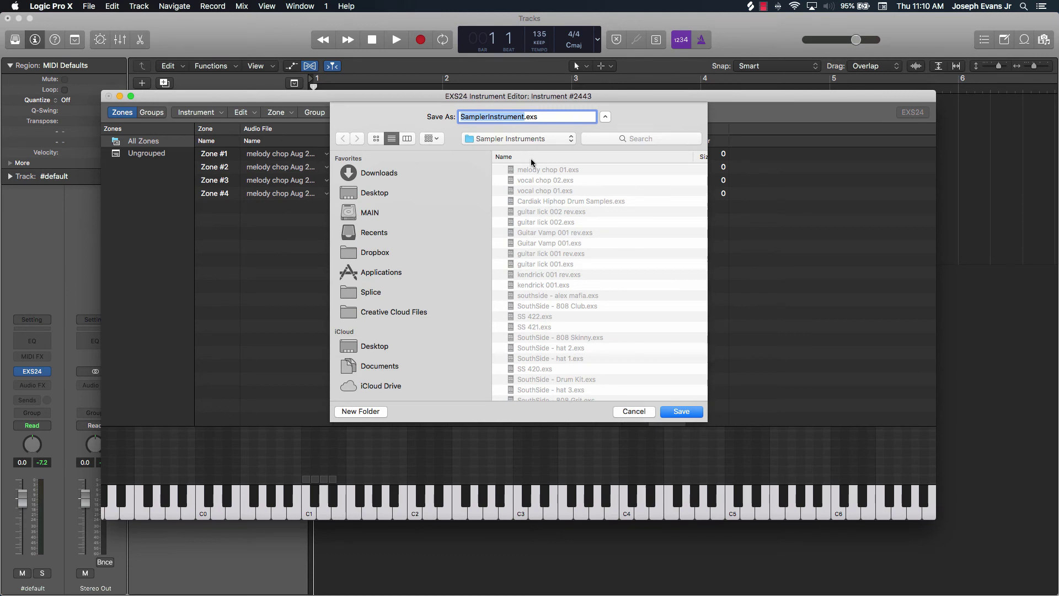
{"action": "type", "text": "wonder"}
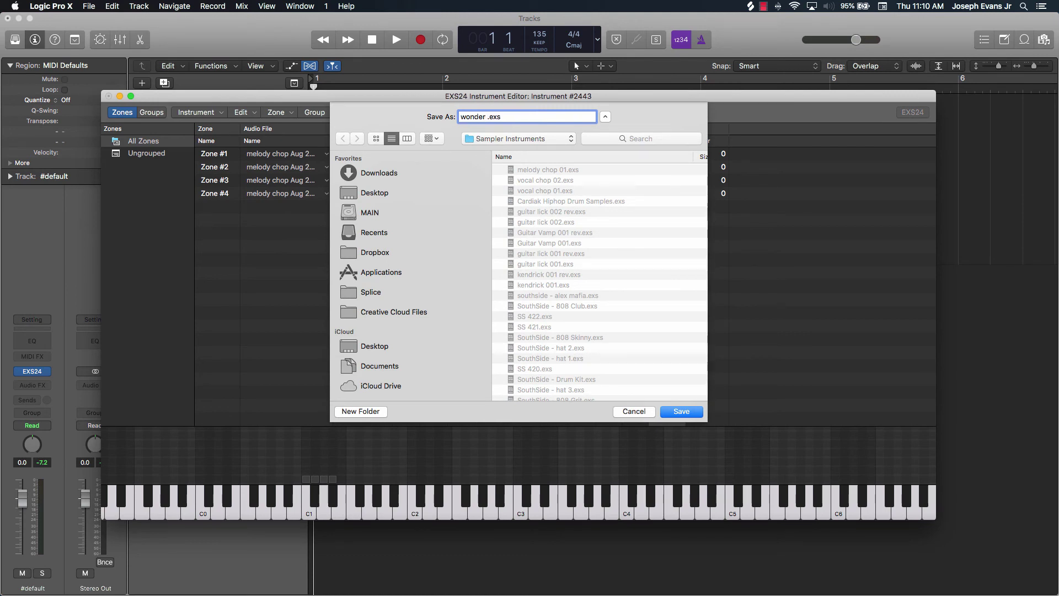
{"action": "type", "text": " chops 01"}
{"action": "key", "text": "Return"}
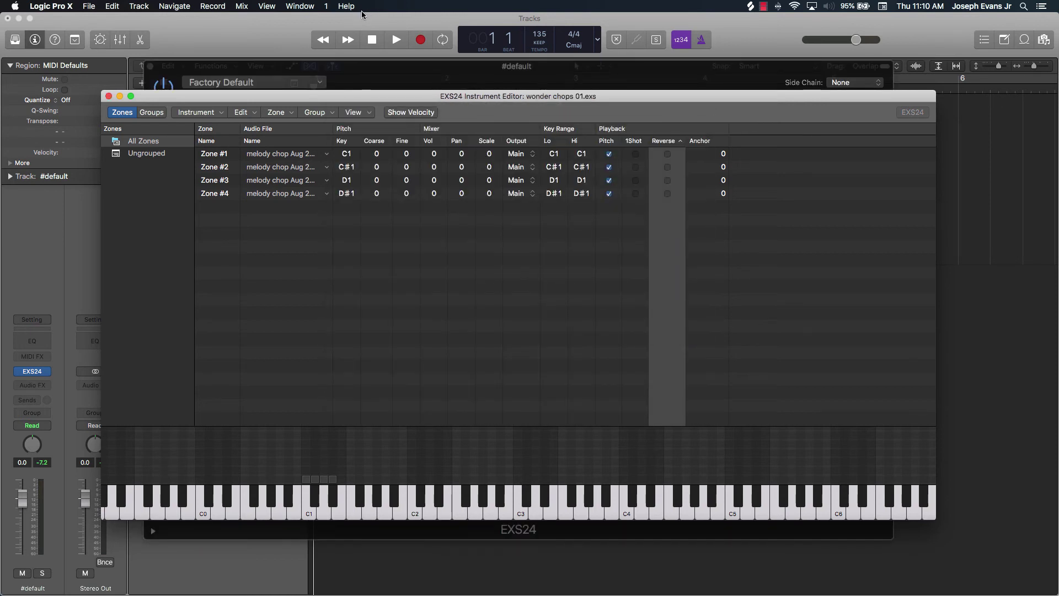
{"action": "left_click", "coordinate": [109, 96]}
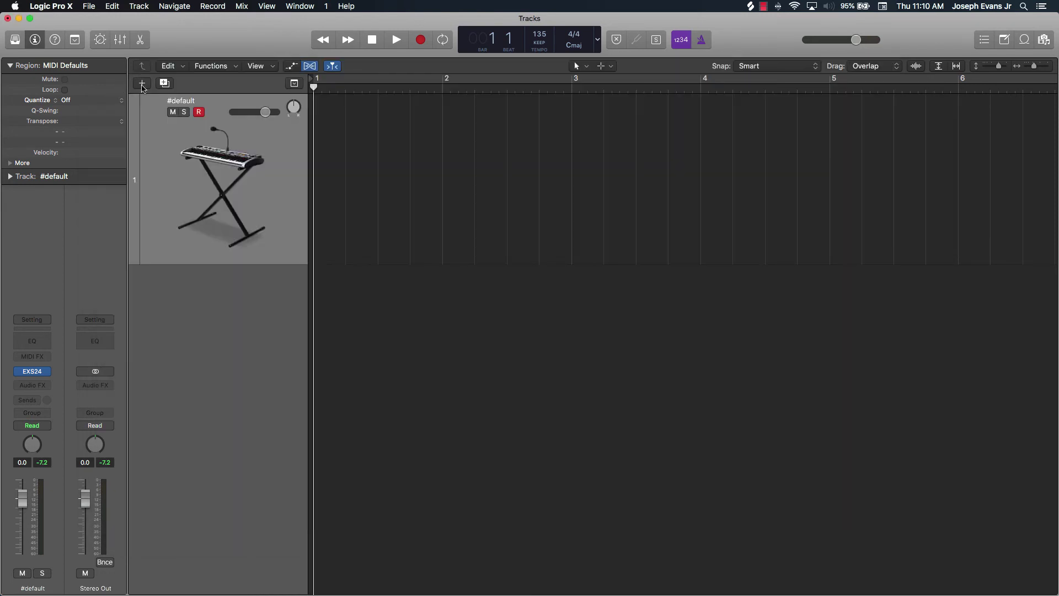
Create one more software instrument track with the EXS24 sampler and bring up its Instrument Editor
{"action": "left_click", "coordinate": [143, 85]}
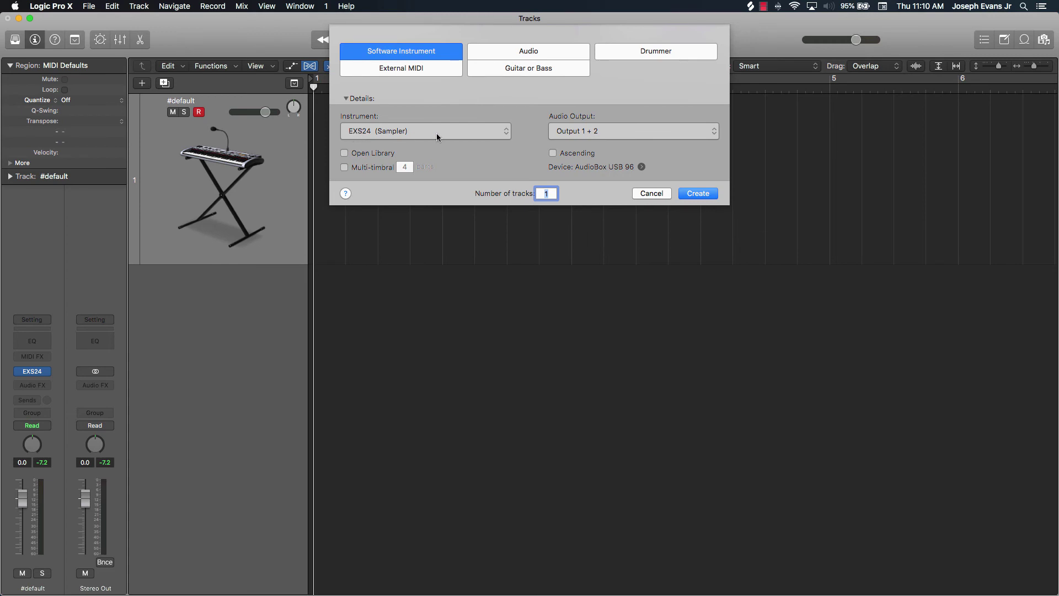
{"action": "left_click", "coordinate": [698, 193]}
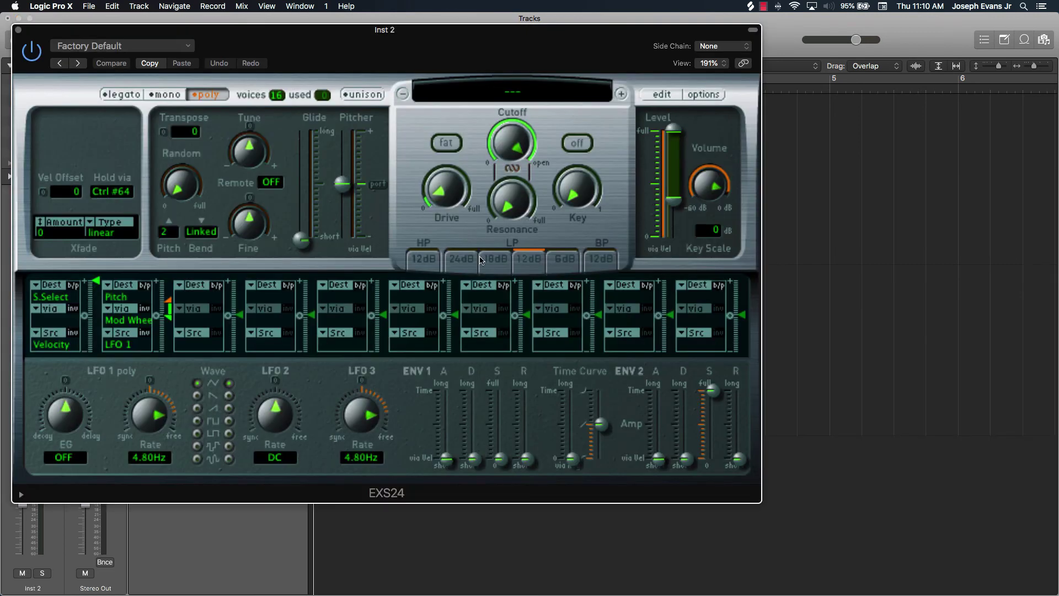
{"action": "left_click", "coordinate": [658, 97]}
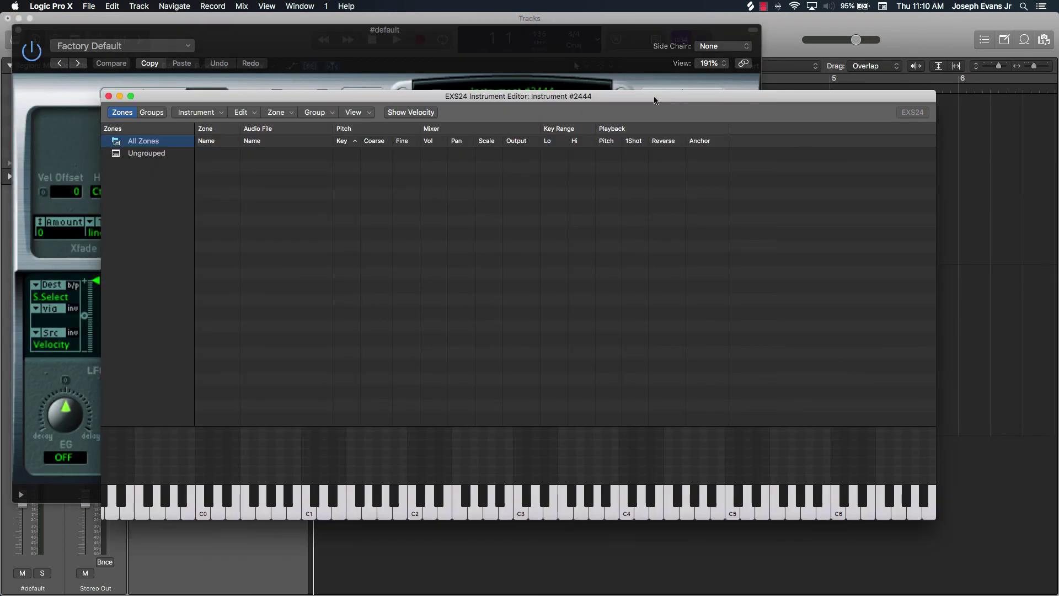
Load the saved wonder chops 01.exs instrument into the second track's sampler, then close the editor and plug-in windows
{"action": "left_click", "coordinate": [219, 113]}
{"action": "left_click", "coordinate": [214, 136]}
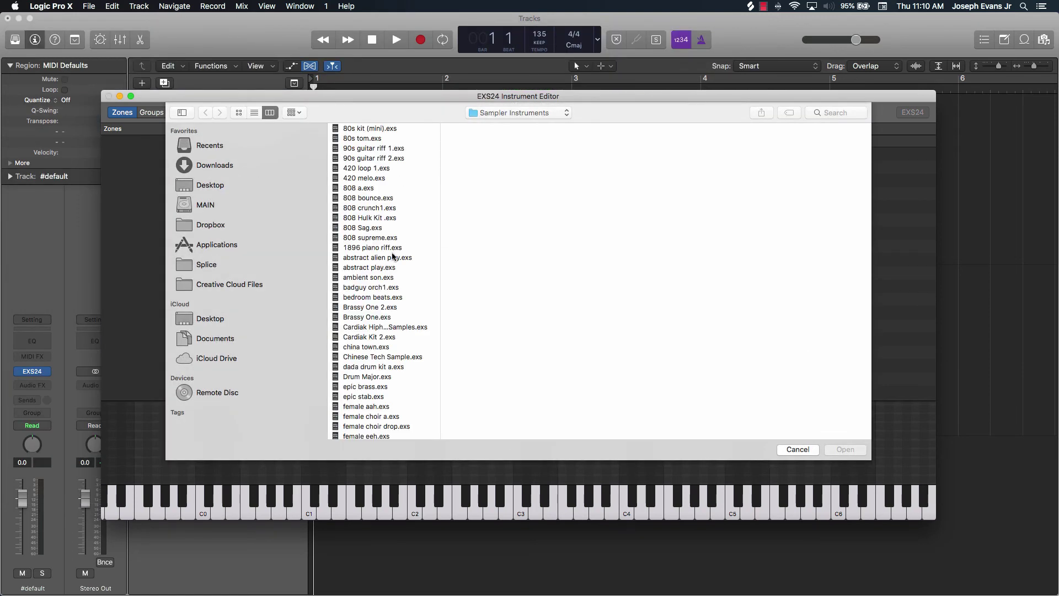
{"action": "scroll", "coordinate": [392, 255], "scroll_direction": "down", "scroll_amount": 20}
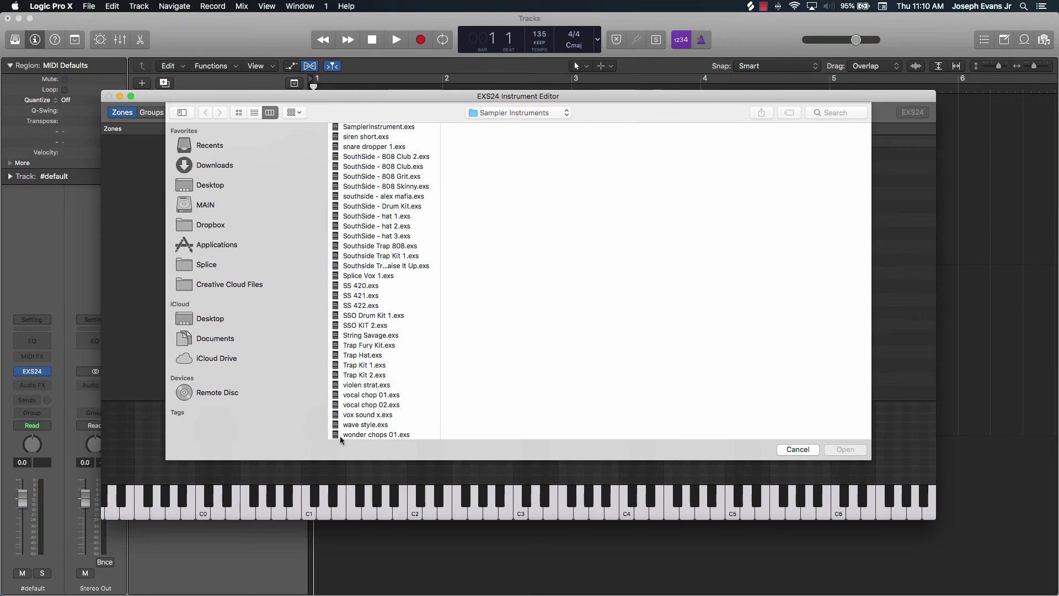
{"action": "left_click", "coordinate": [396, 435]}
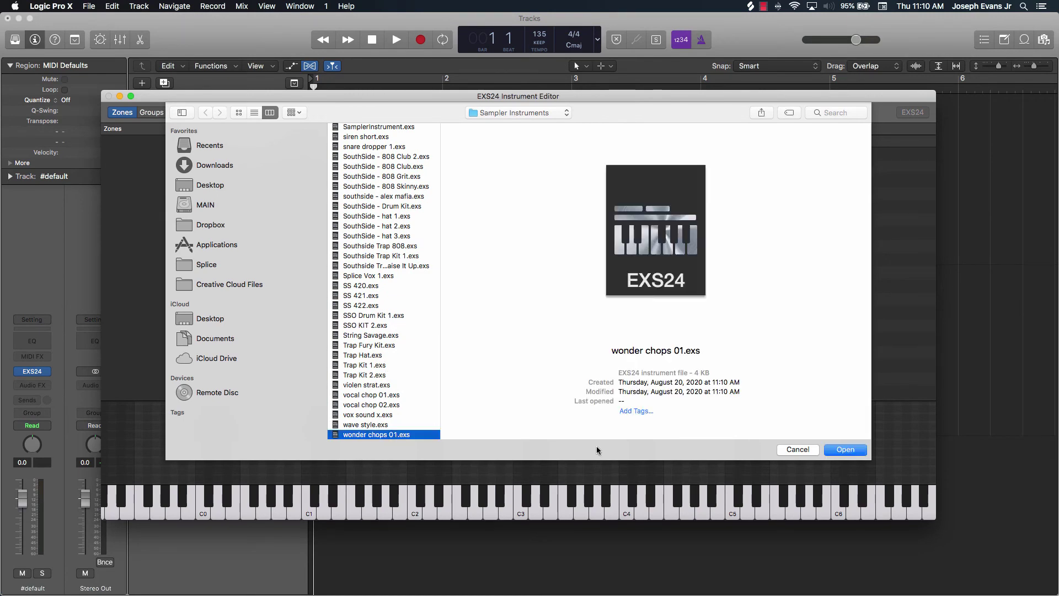
{"action": "left_click", "coordinate": [855, 450]}
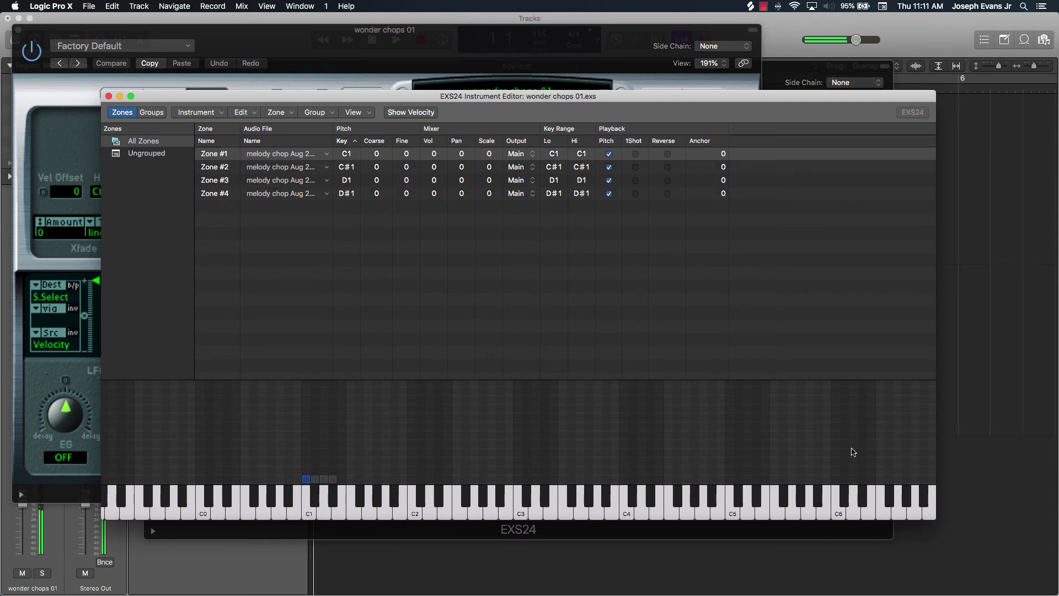
{"action": "left_click", "coordinate": [108, 96]}
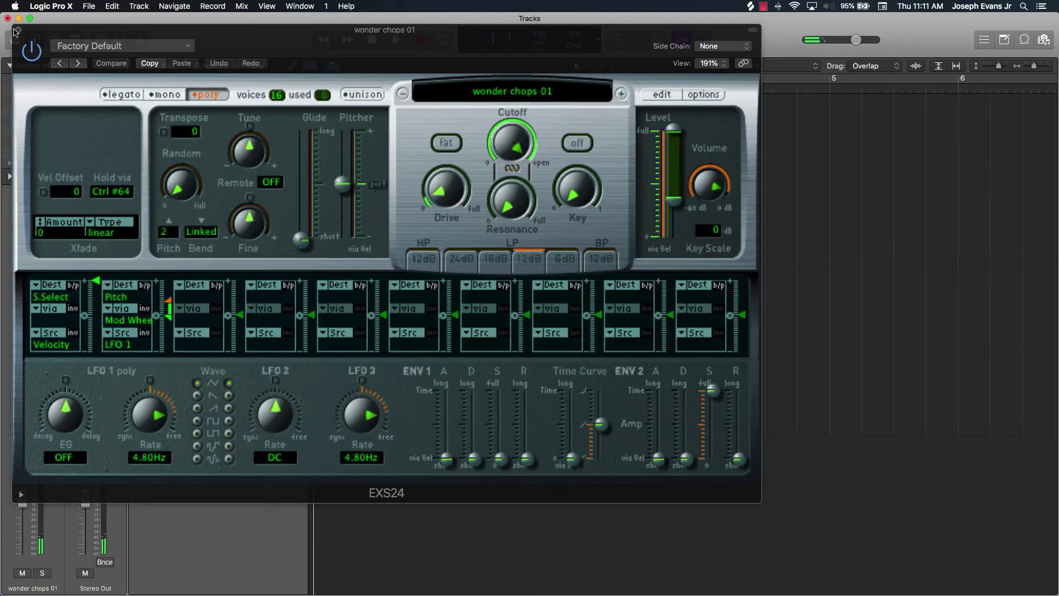
{"action": "left_click", "coordinate": [17, 29]}
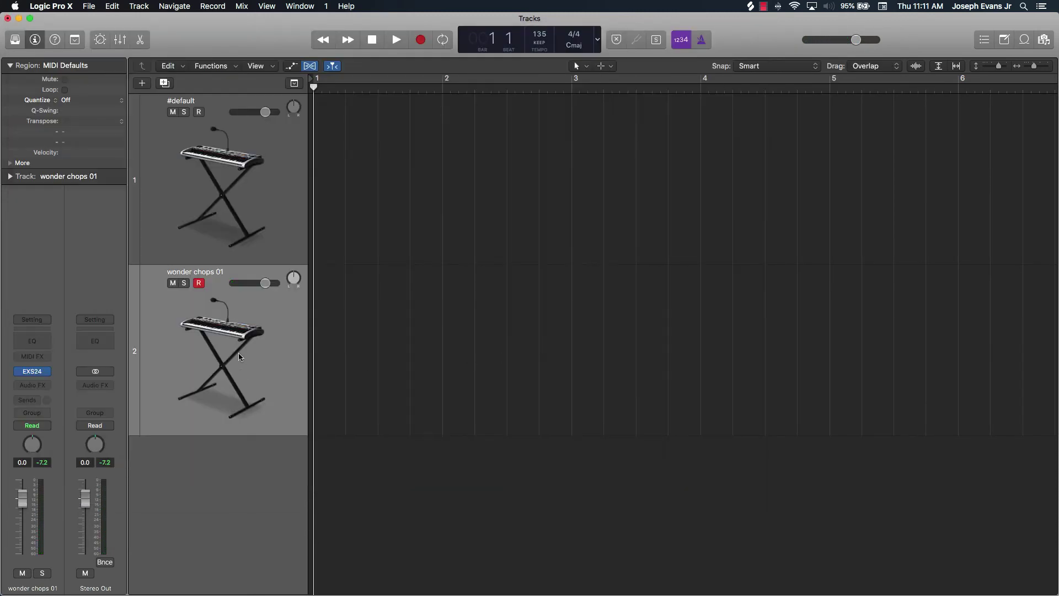
Replace both sampler tracks with one new EXS24 software instrument track and bring up its empty Instrument Editor
{"action": "key", "text": "super+BackSpace"}
{"action": "key", "text": "super+BackSpace"}
{"action": "key", "text": "alt+super+n"}
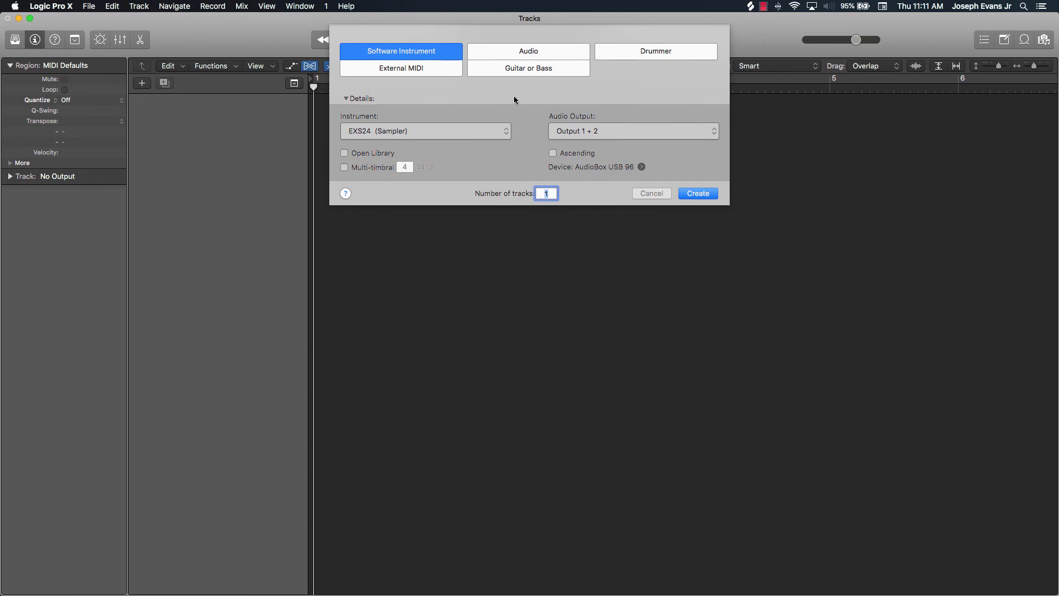
{"action": "left_click", "coordinate": [700, 194]}
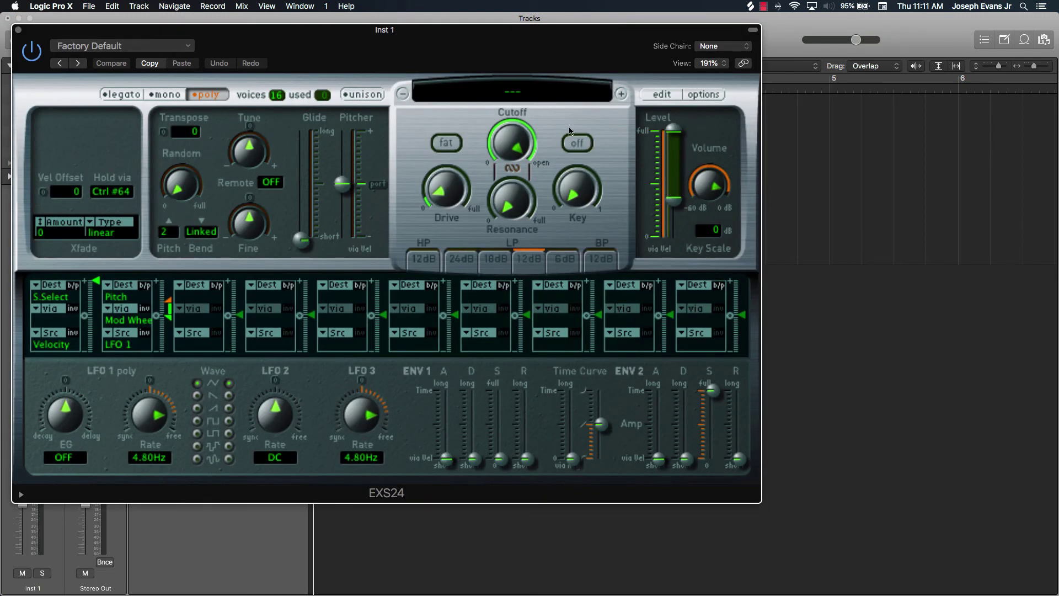
{"action": "left_click", "coordinate": [663, 95]}
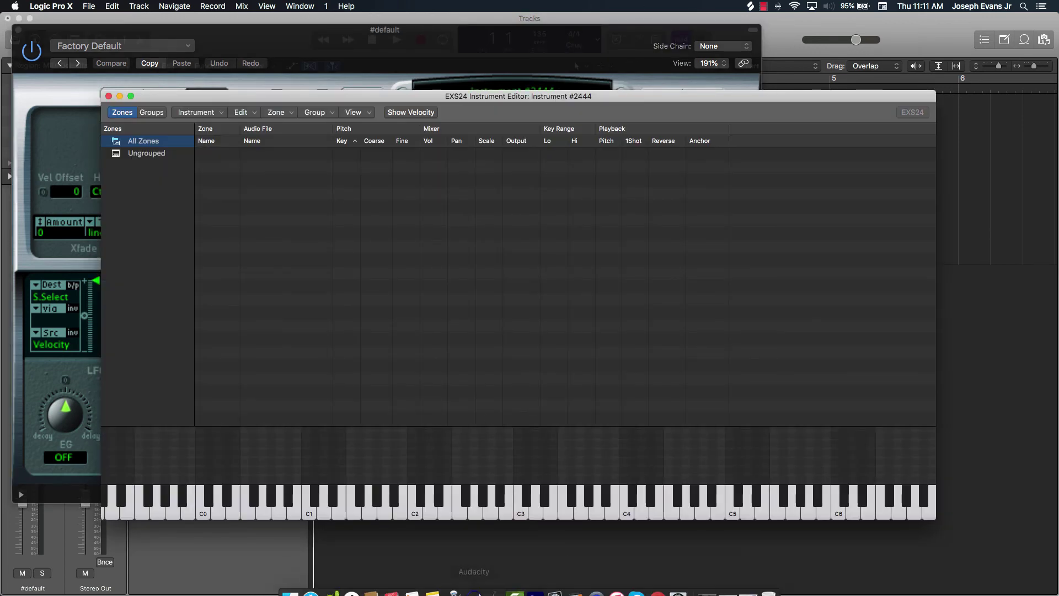
Switch to Finder and add only the first melody chop from the wondergurl folder to the empty EXS24 instrument
{"action": "left_click", "coordinate": [295, 583]}
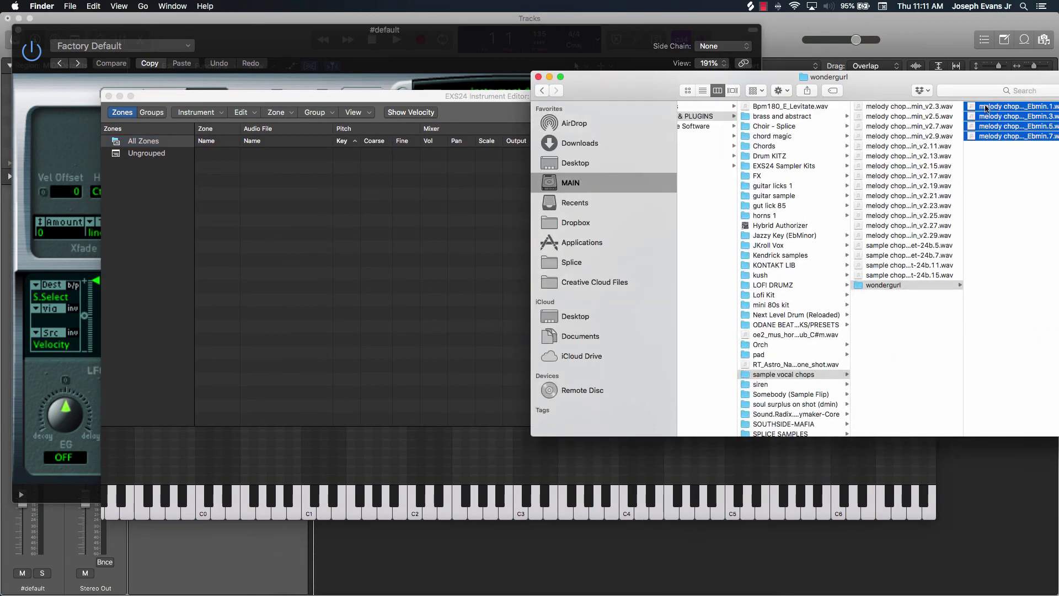
{"action": "left_click", "coordinate": [1017, 166]}
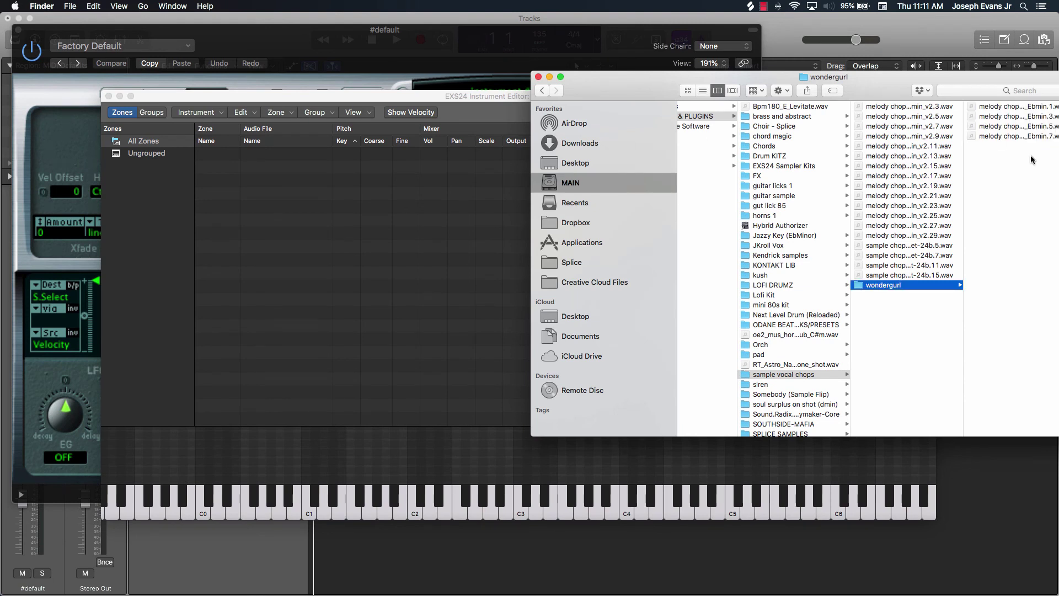
{"action": "left_click_drag", "start_coordinate": [1017, 109], "coordinate": [295, 226]}
{"action": "left_click", "coordinate": [350, 299]}
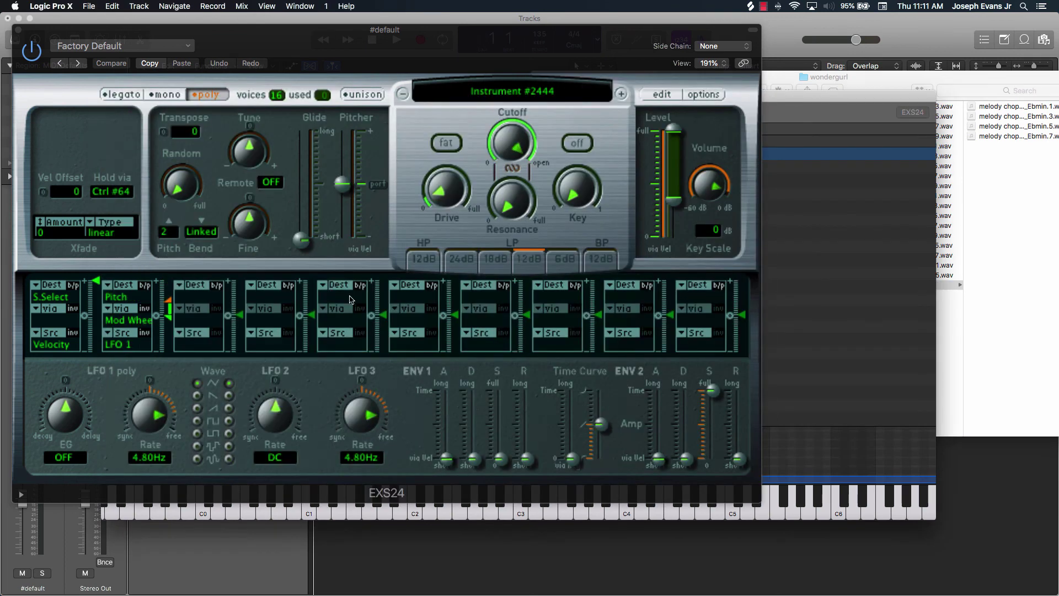
Audition the mapped chop on the Instrument Editor's keyboard, then turn off the Pitch playback option for Zone #1
{"action": "left_click", "coordinate": [874, 292]}
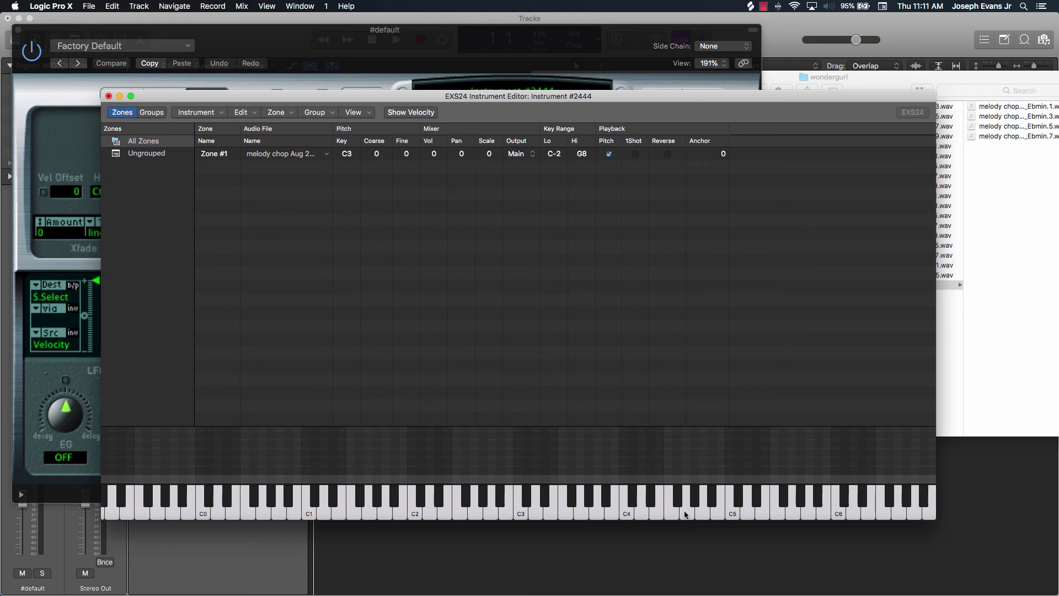
{"action": "left_click", "coordinate": [729, 514]}
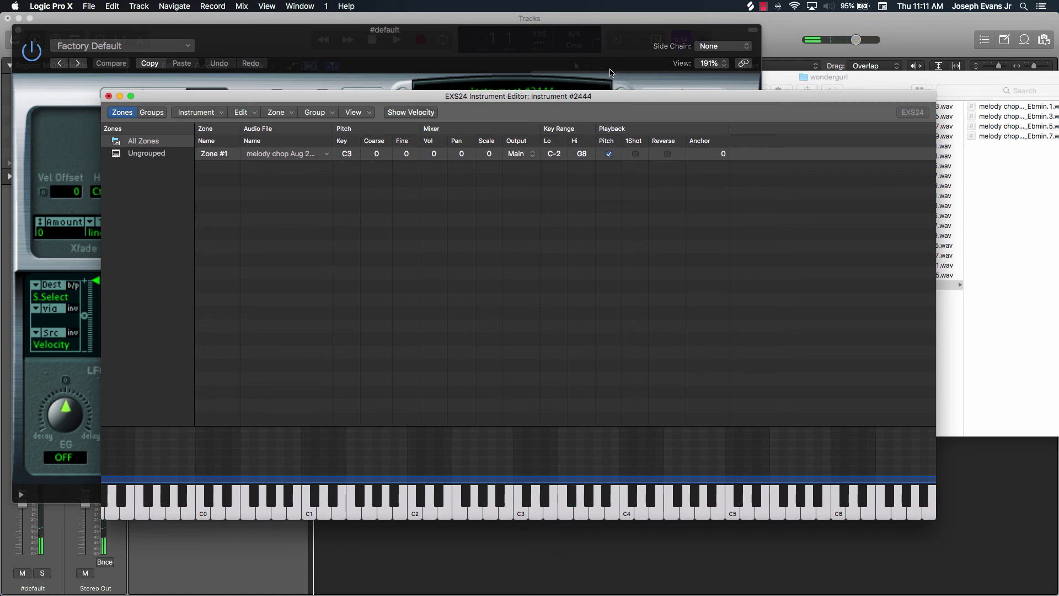
{"action": "left_click", "coordinate": [609, 155]}
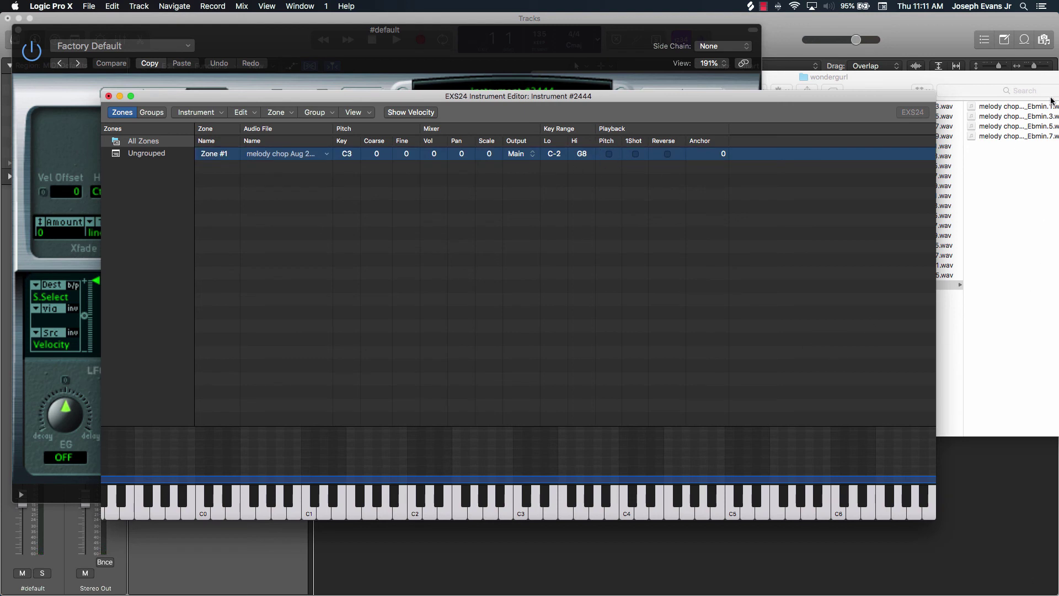
Switch to Finder and preview the first melody chop, ending in Ebmin.1.wav, in the wondergurl folder
{"action": "left_click_drag", "start_coordinate": [1015, 78], "coordinate": [847, 18]}
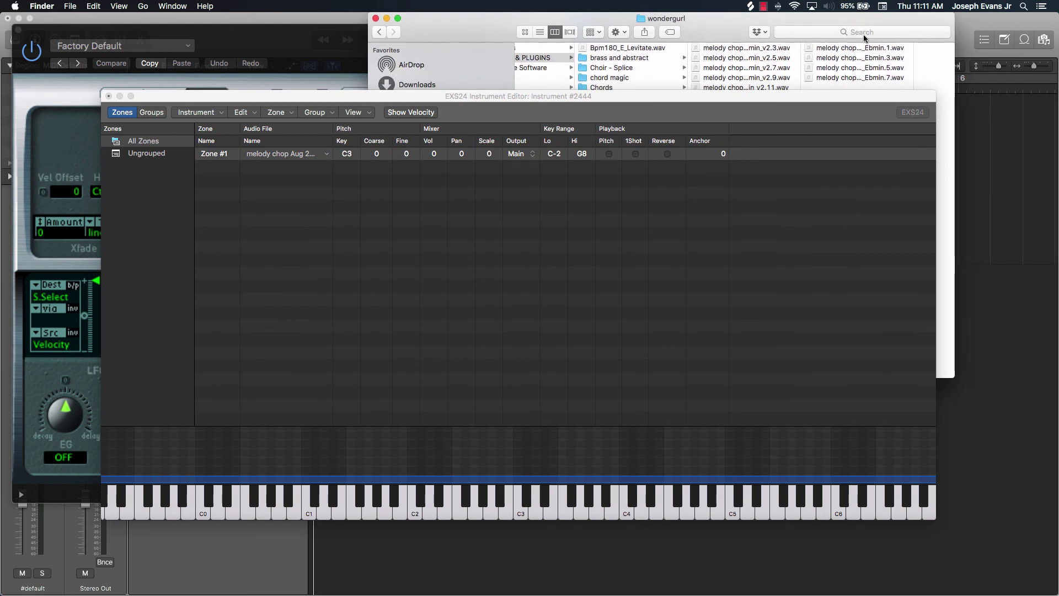
{"action": "left_click", "coordinate": [867, 47]}
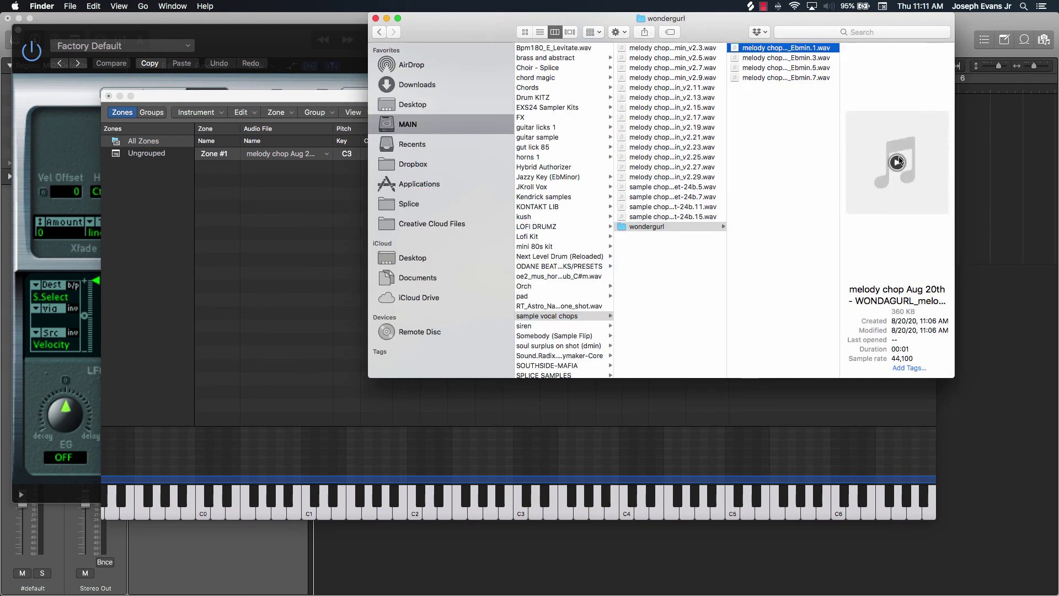
{"action": "left_click", "coordinate": [897, 163]}
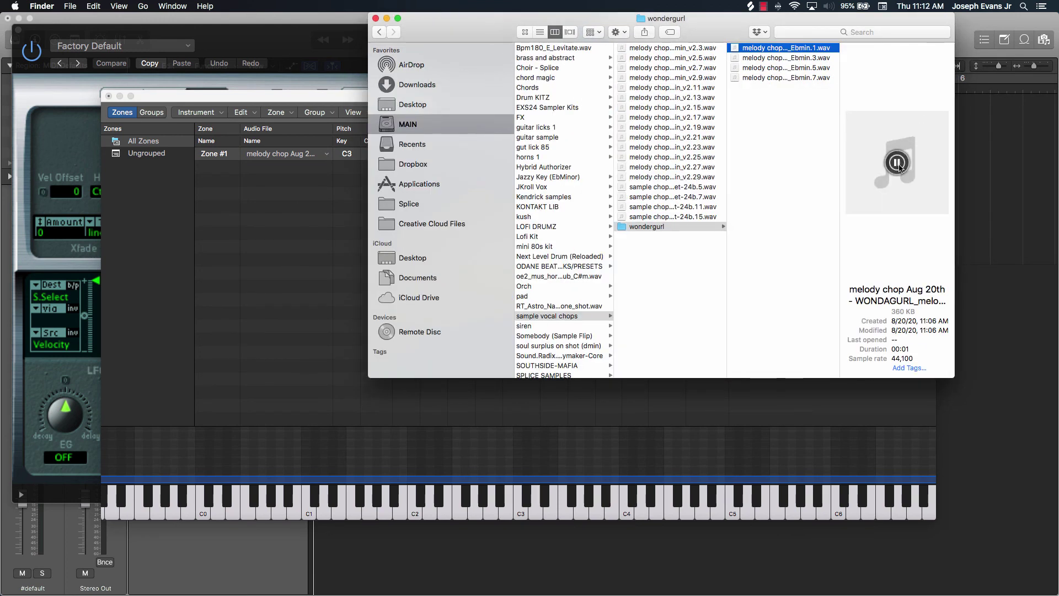
Return to Logic Pro's EXS24 Instrument Editor and turn the Pitch playback option back on for Zone #1
{"action": "left_click", "coordinate": [758, 460]}
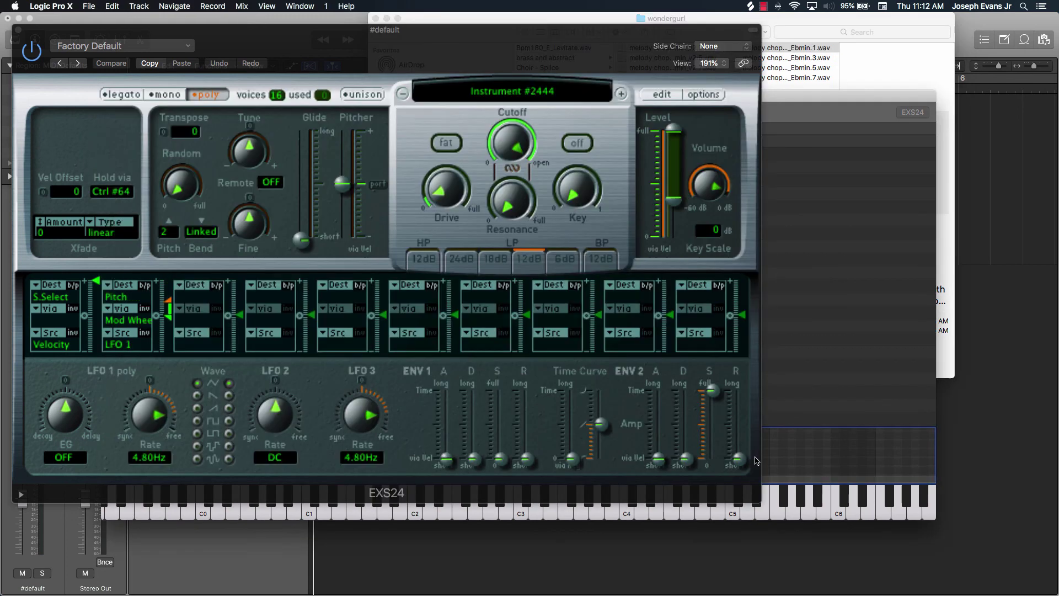
{"action": "left_click", "coordinate": [831, 456]}
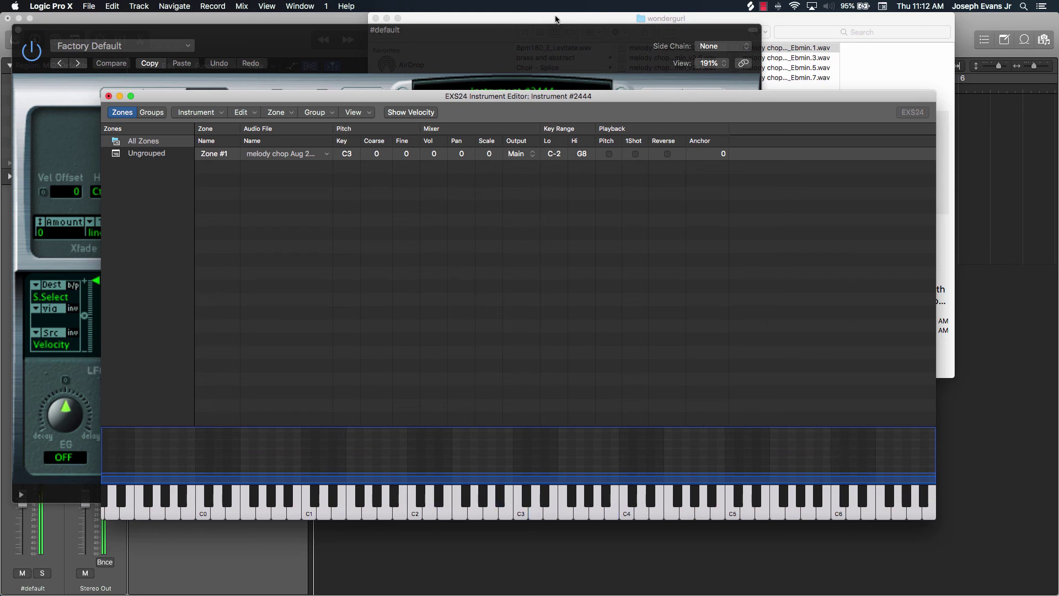
{"action": "left_click", "coordinate": [609, 154]}
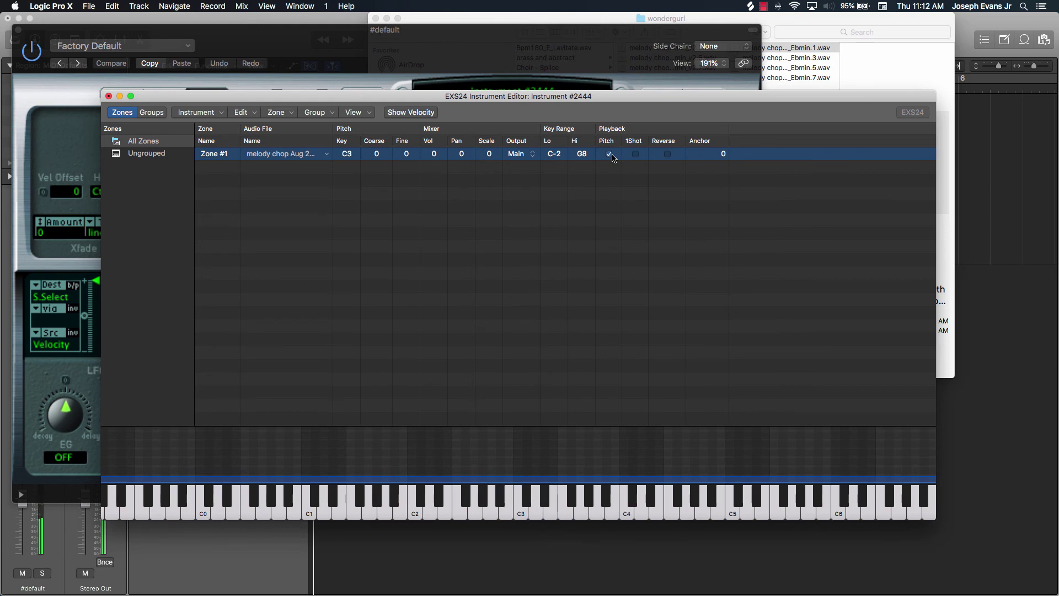
Save the sampler instrument under the name wonder chop 02, then close the Instrument Editor and plug-in windows
{"action": "left_click", "coordinate": [219, 116]}
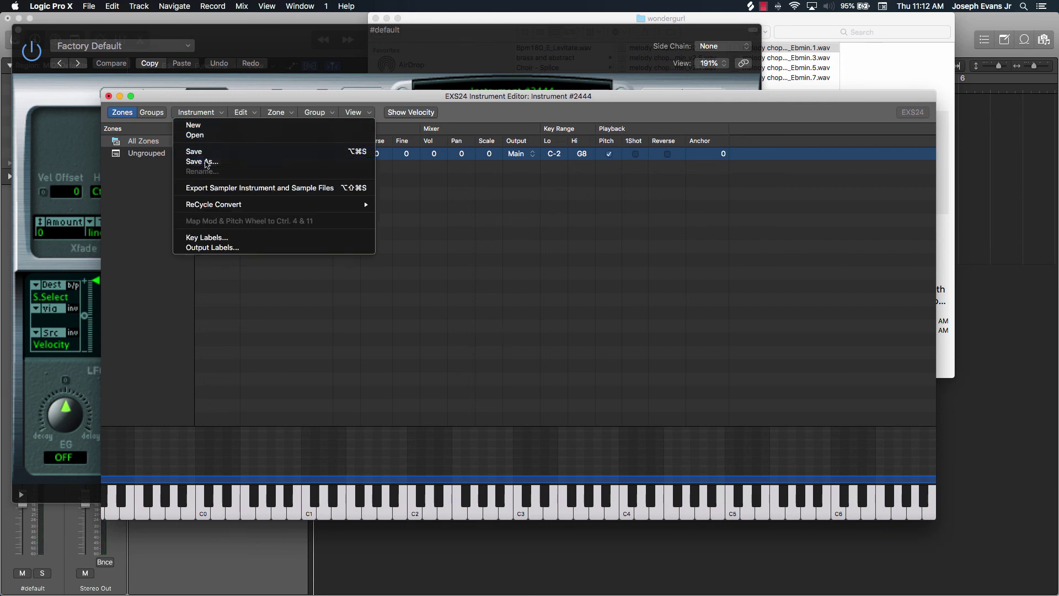
{"action": "left_click", "coordinate": [205, 161]}
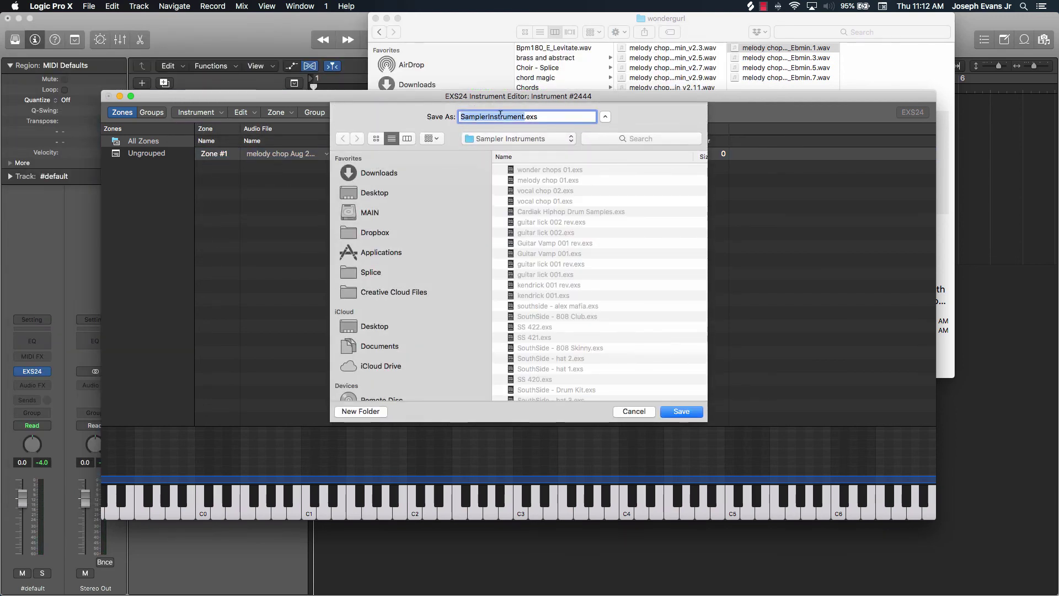
{"action": "type", "text": "wonder "}
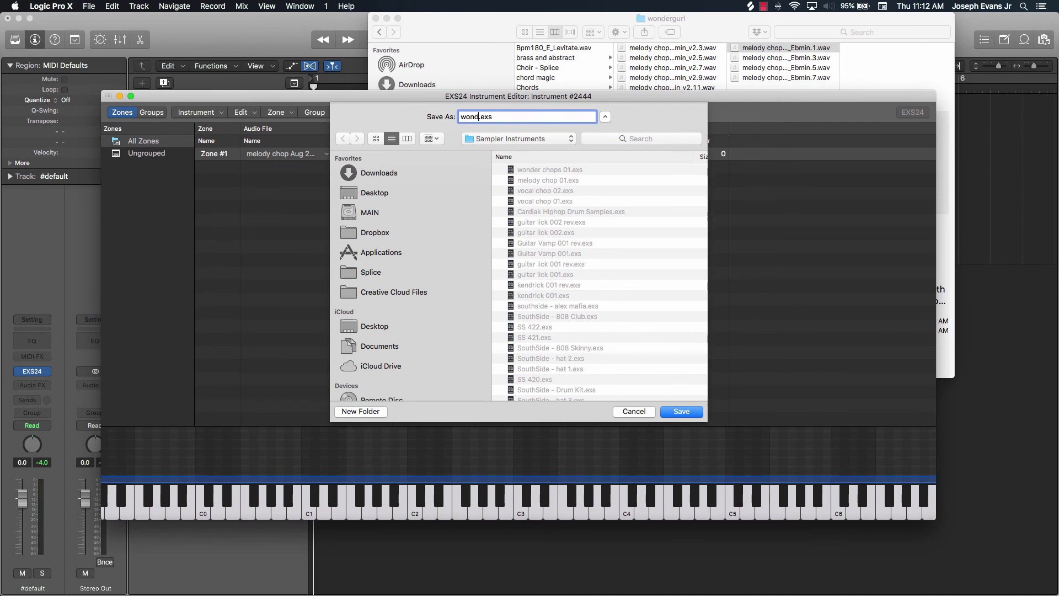
{"action": "type", "text": "chop 02"}
{"action": "key", "text": "Return"}
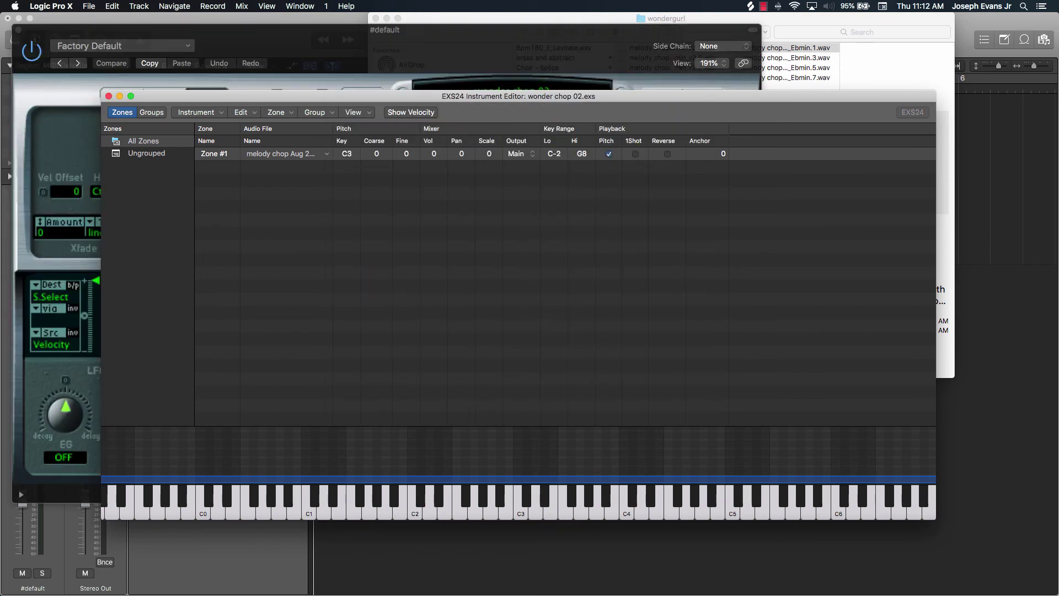
{"action": "left_click", "coordinate": [109, 96]}
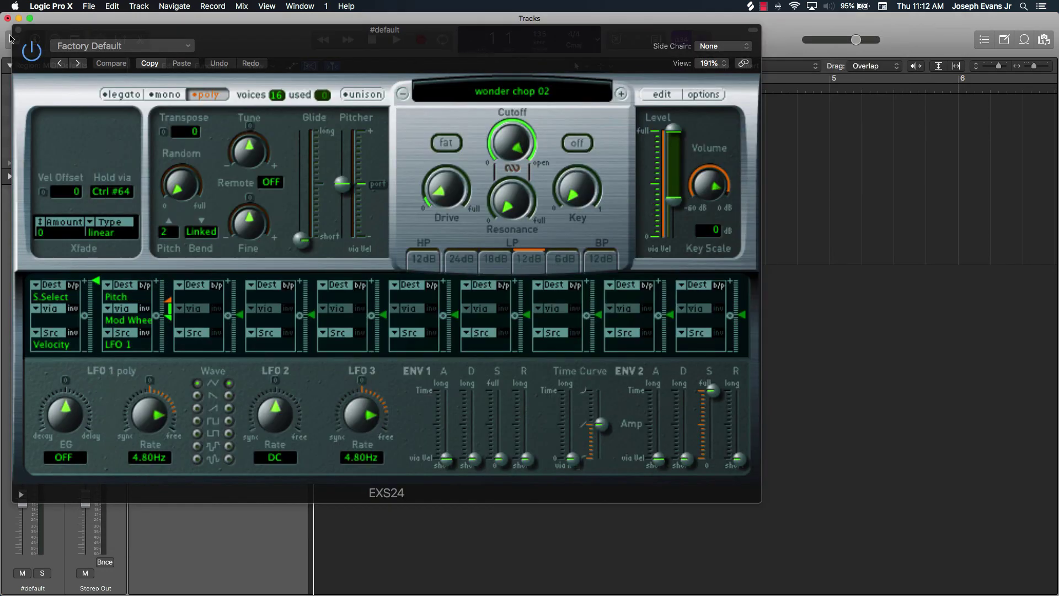
{"action": "left_click", "coordinate": [18, 29]}
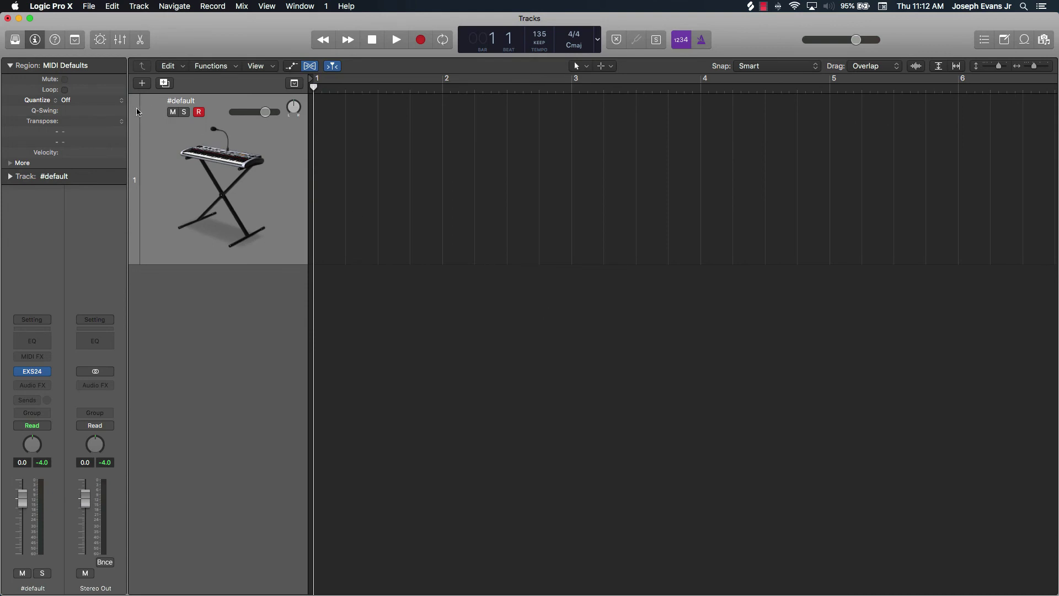
Replace the existing track with one new stereo EXS24 software instrument track and bring up its empty Instrument Editor
{"action": "key", "text": "super+BackSpace"}
{"action": "key", "text": "alt+super+n"}
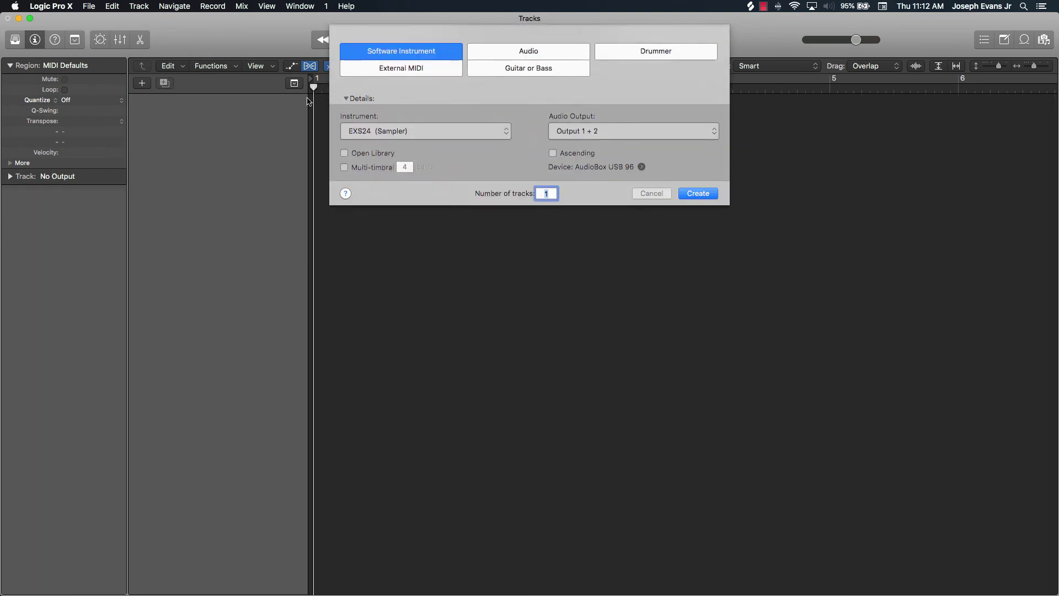
{"action": "left_click", "coordinate": [369, 135]}
{"action": "mouse_move", "coordinate": [439, 272]}
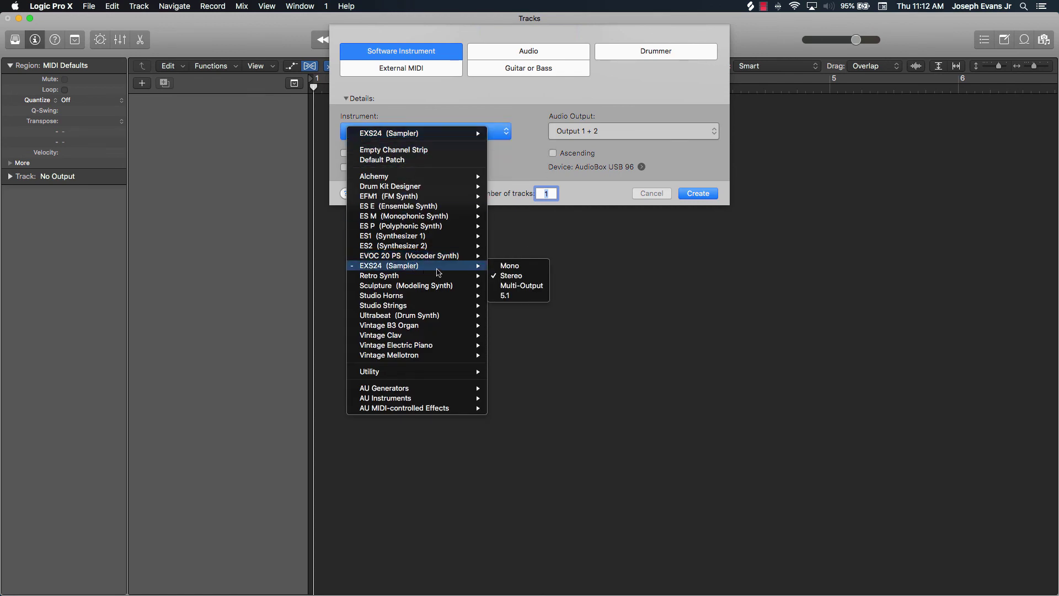
{"action": "left_click", "coordinate": [511, 275]}
{"action": "left_click", "coordinate": [703, 196]}
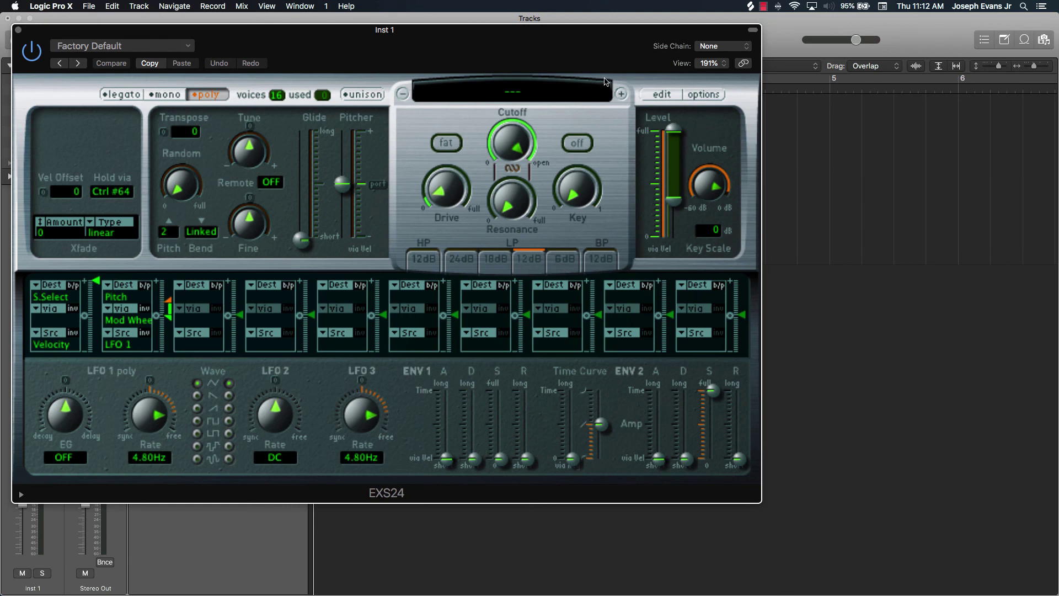
{"action": "left_click", "coordinate": [661, 94]}
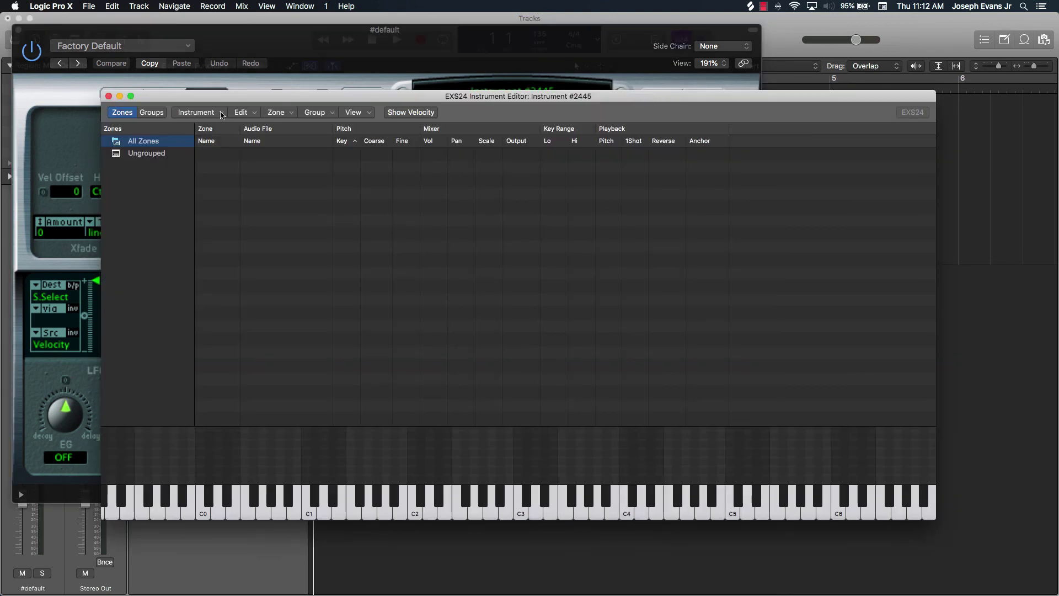
Load the saved wonder chop 02.exs instrument into the new track's sampler, then close the editor and plug-in windows
{"action": "left_click", "coordinate": [217, 113]}
{"action": "left_click", "coordinate": [214, 138]}
{"action": "scroll", "coordinate": [397, 305], "scroll_direction": "down", "scroll_amount": 10}
{"action": "scroll", "coordinate": [397, 305], "scroll_direction": "down", "scroll_amount": 6}
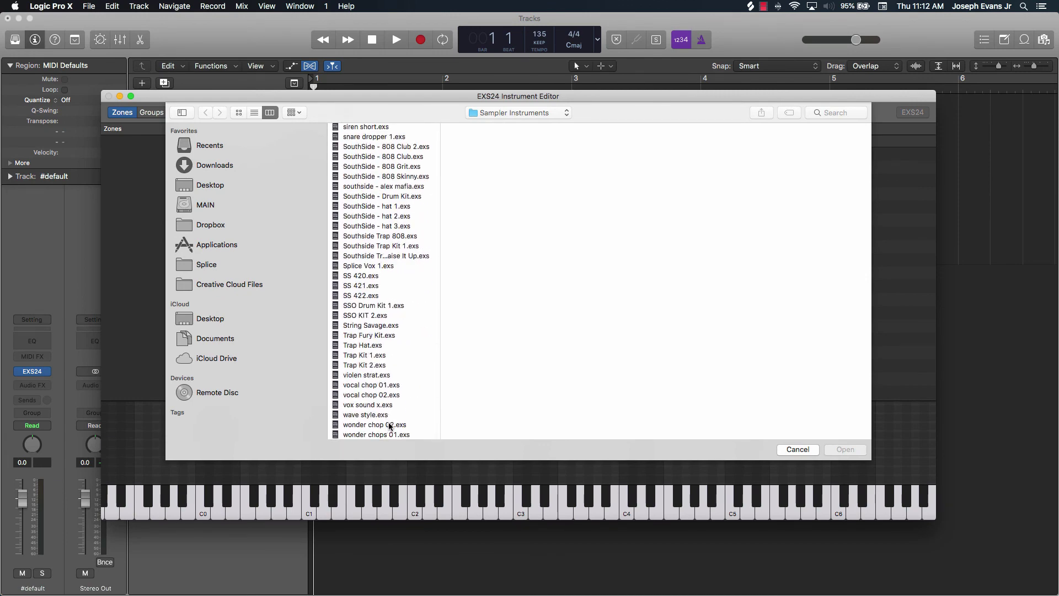
{"action": "left_click", "coordinate": [389, 424]}
{"action": "double_click", "coordinate": [390, 425]}
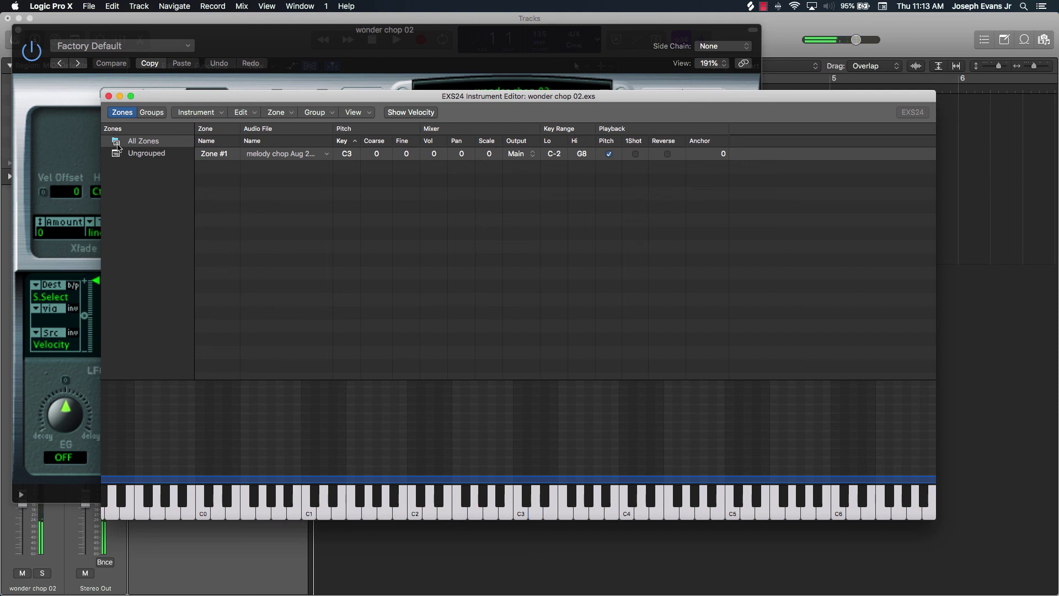
{"action": "left_click", "coordinate": [109, 97]}
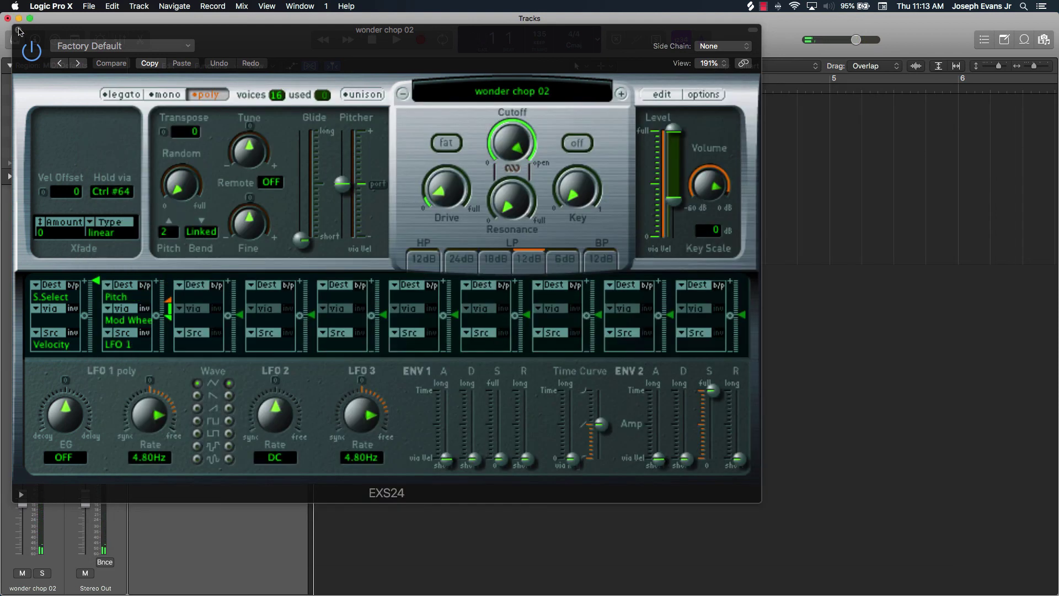
{"action": "left_click", "coordinate": [16, 30]}
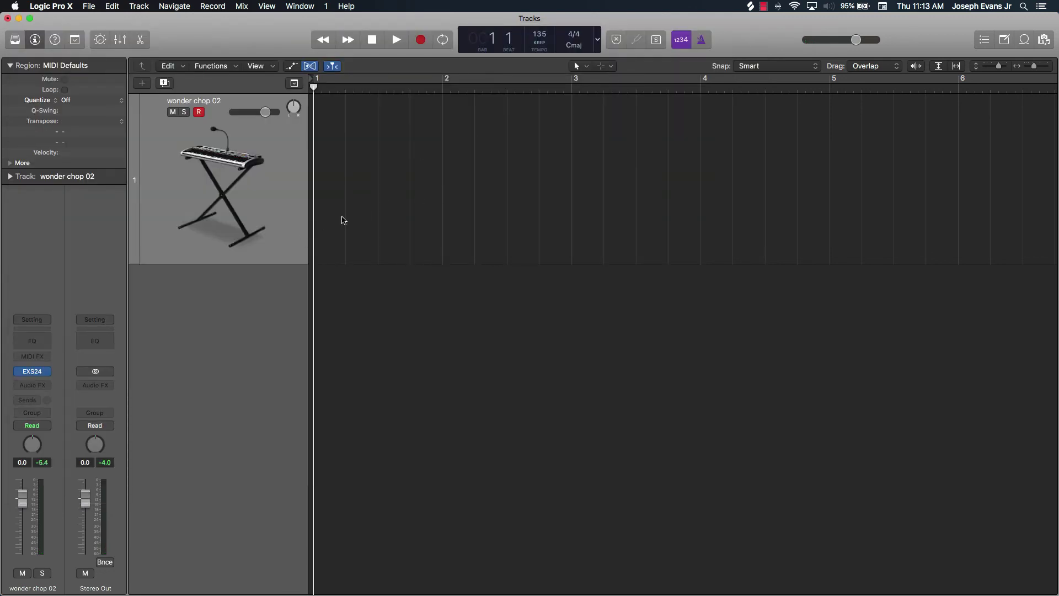
Switch to Finder to preview the second melody chop, ending in Ebmin.3.wav, then return to the Logic Pro project
{"action": "mouse_move", "coordinate": [424, 593]}
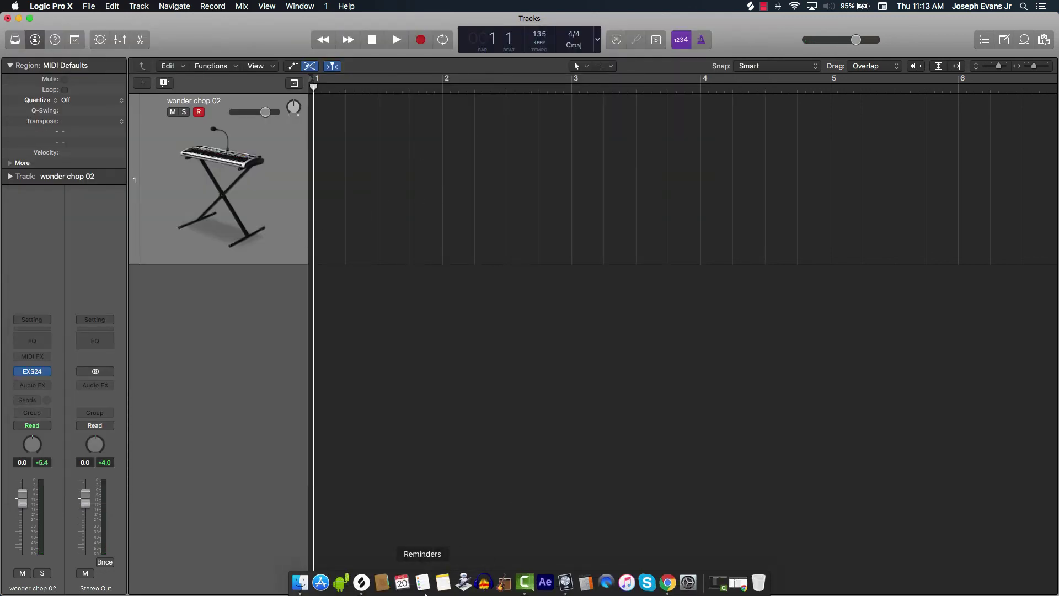
{"action": "left_click", "coordinate": [300, 587]}
{"action": "left_click", "coordinate": [820, 59]}
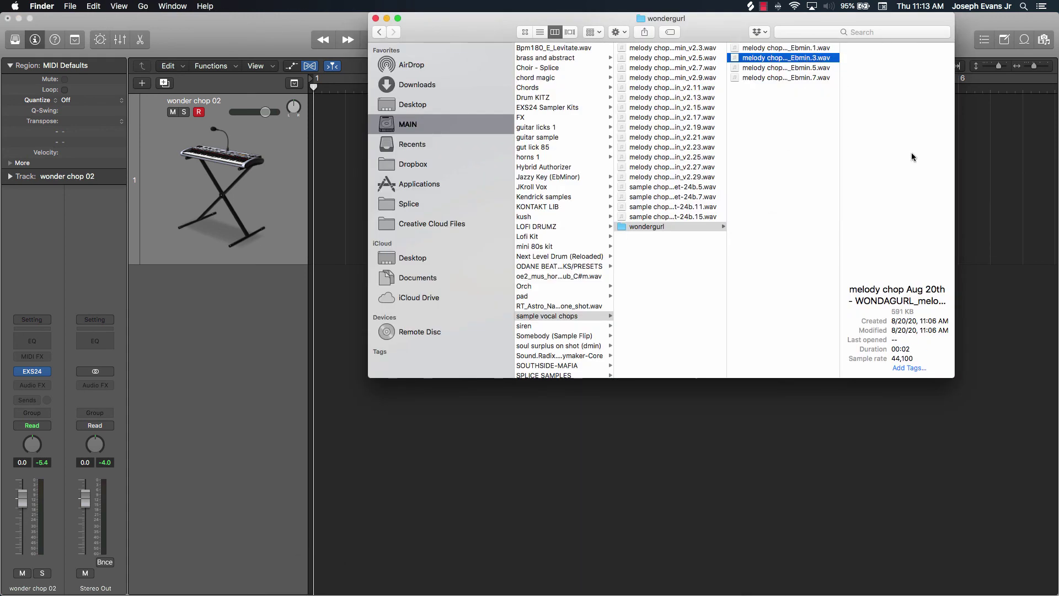
{"action": "left_click", "coordinate": [898, 164]}
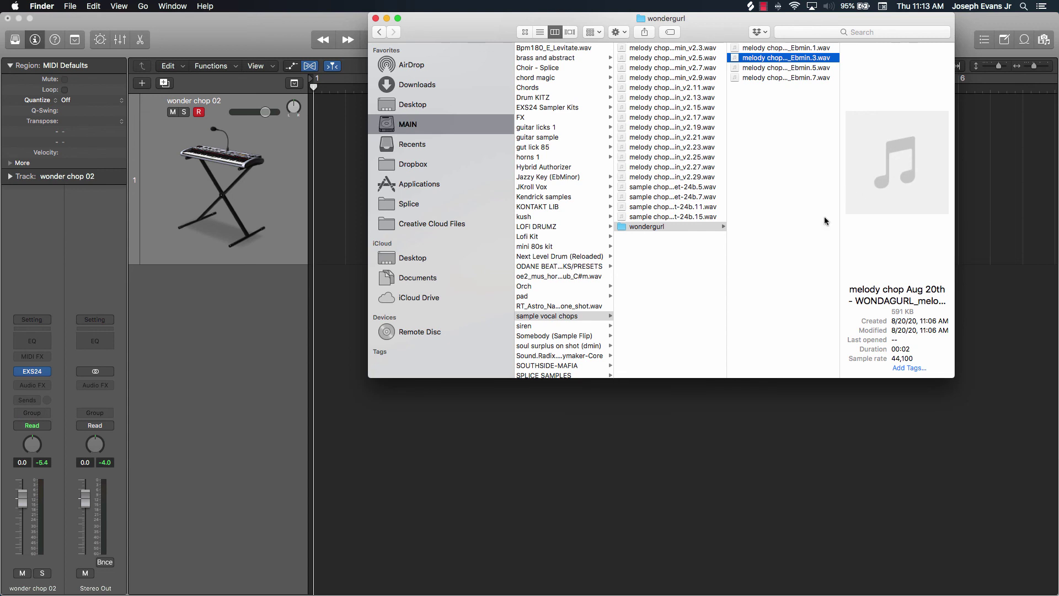
{"action": "left_click", "coordinate": [683, 443]}
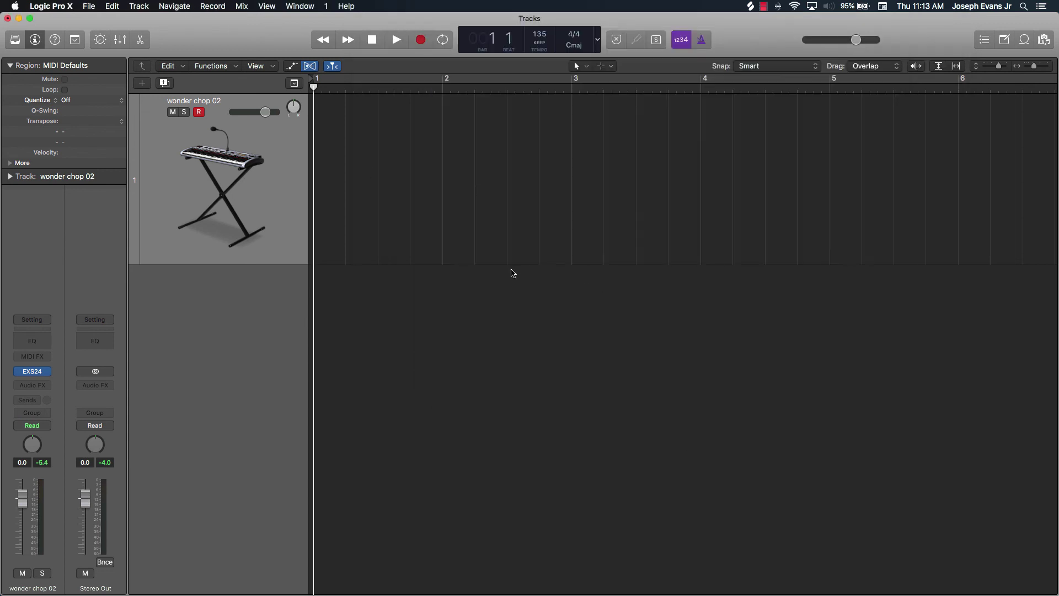